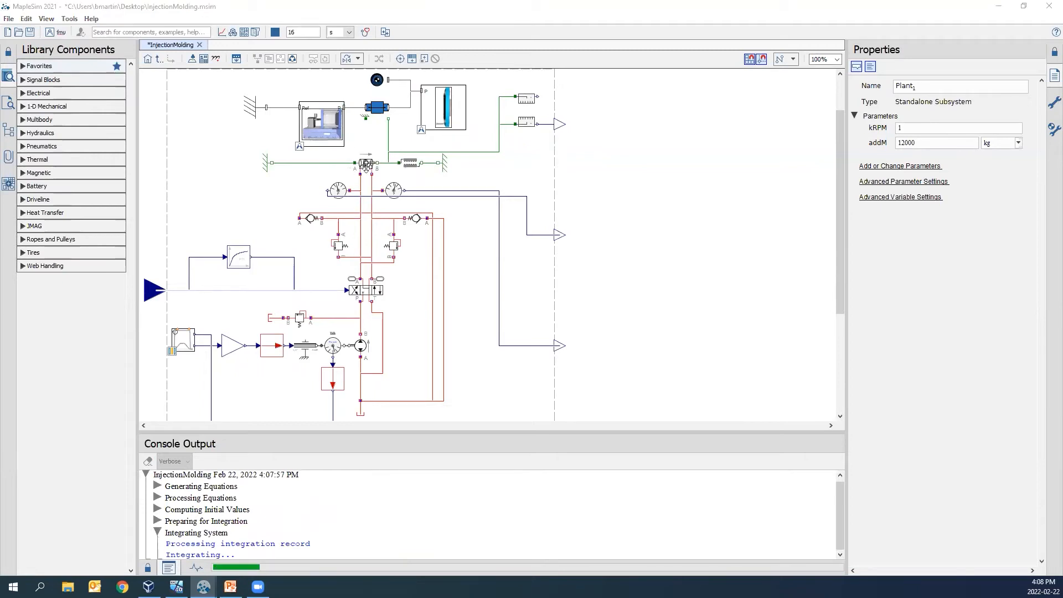
- Open the help page for the double acting cylinder in the Plant subsystem and find its equations
left_click(365, 164)
scroll(371, 200, "up", 1)
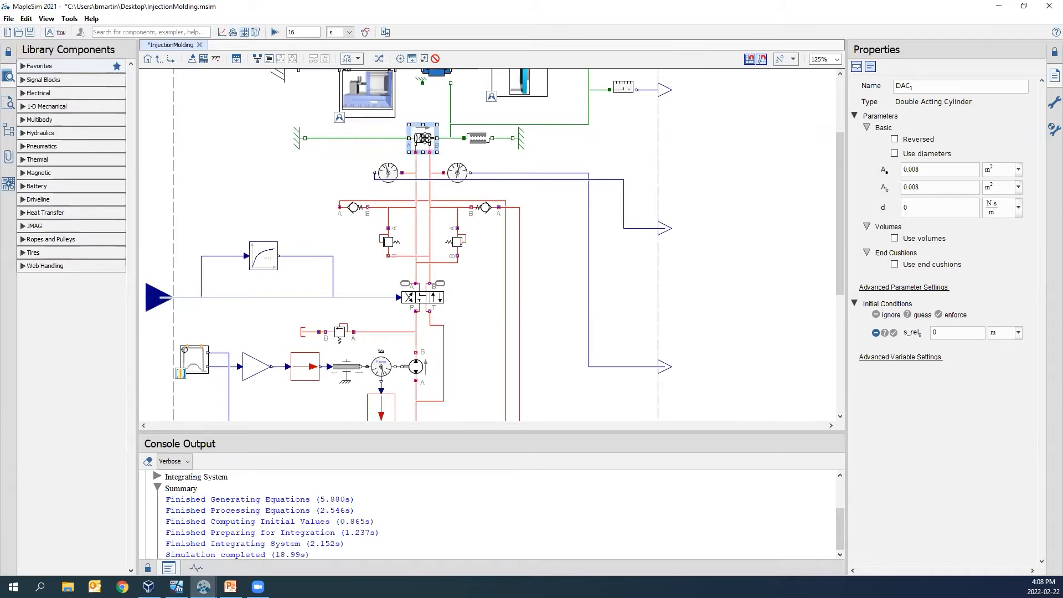
right_click(425, 139)
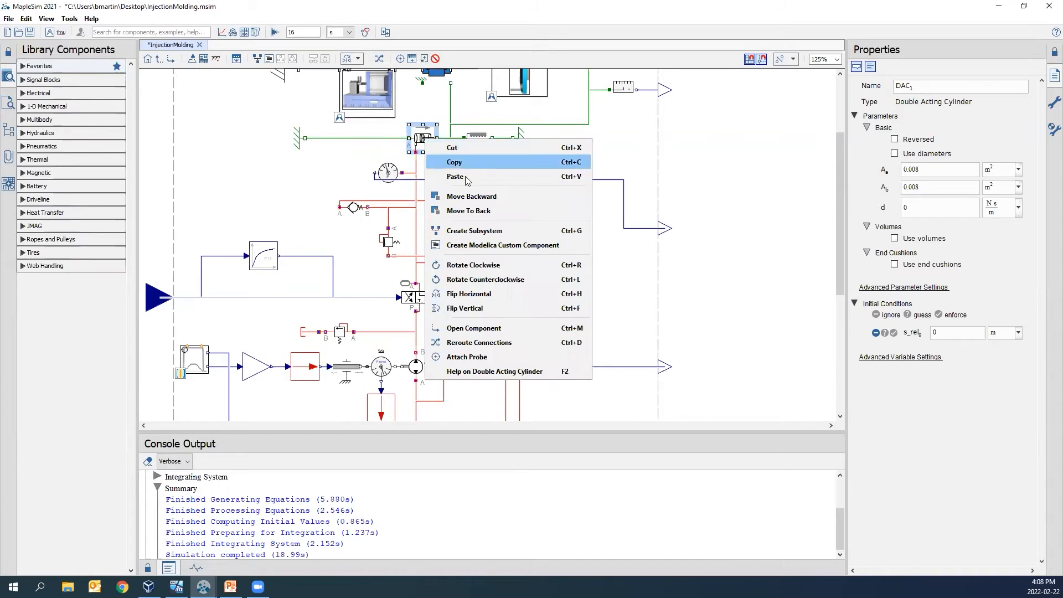
left_click(495, 371)
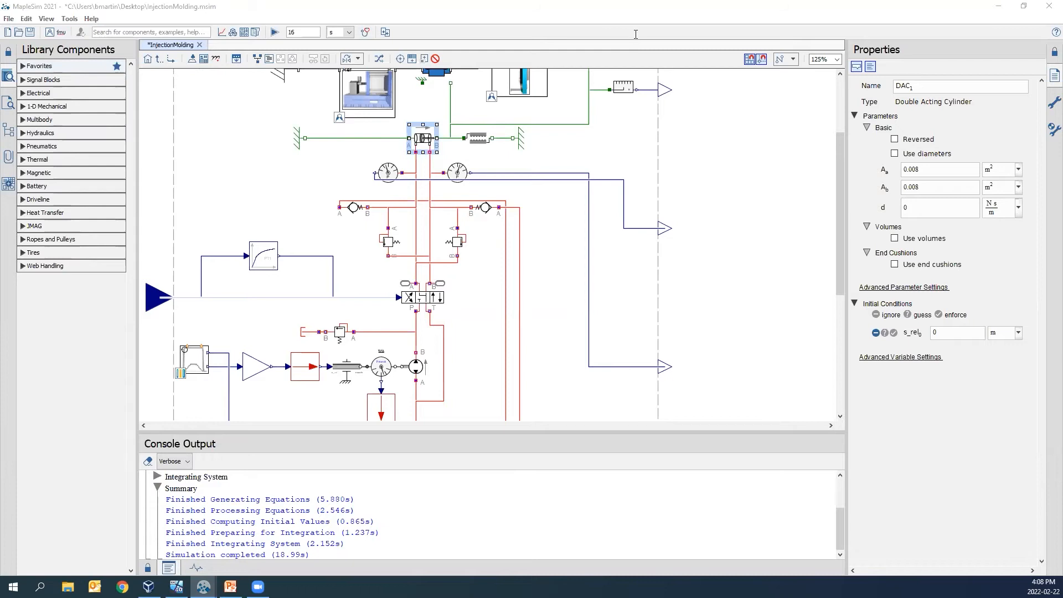
scroll(703, 284, "down", 3)
scroll(703, 284, "down", 3)
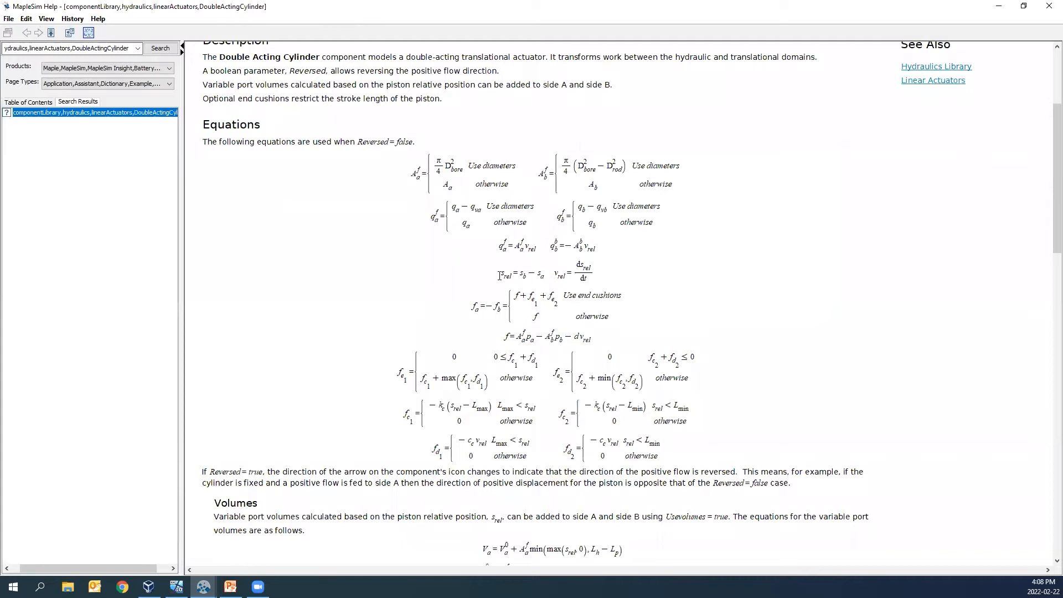
- Examine the cylinder's relative displacement and force equations in the help page, and return to the model
left_click_drag(500, 276, 557, 275)
left_click(559, 276)
scroll(560, 279, "down", 1)
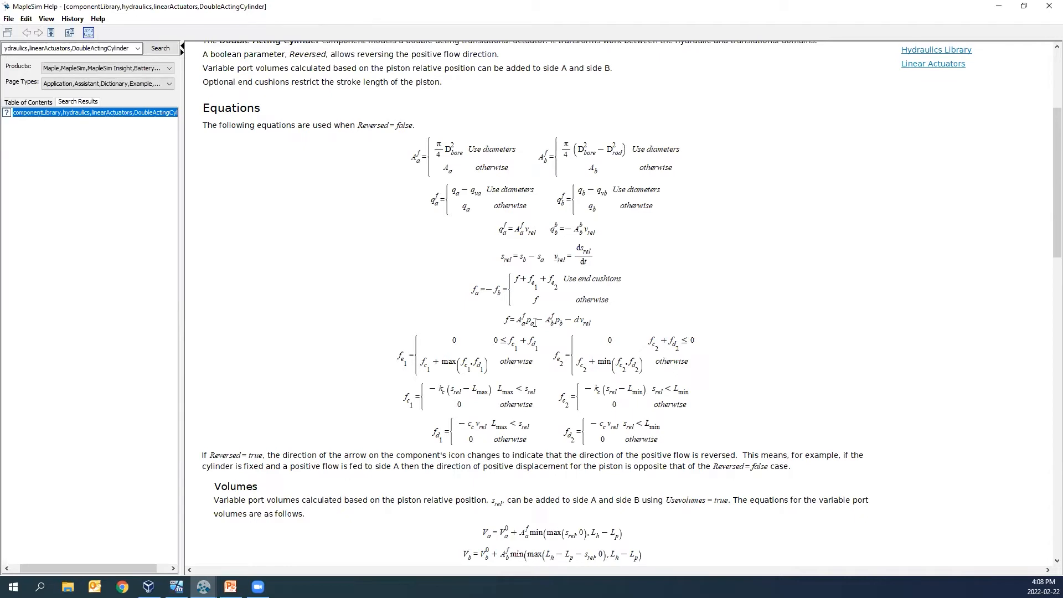
left_click_drag(534, 322, 502, 325)
left_click(498, 326)
left_click(994, 12)
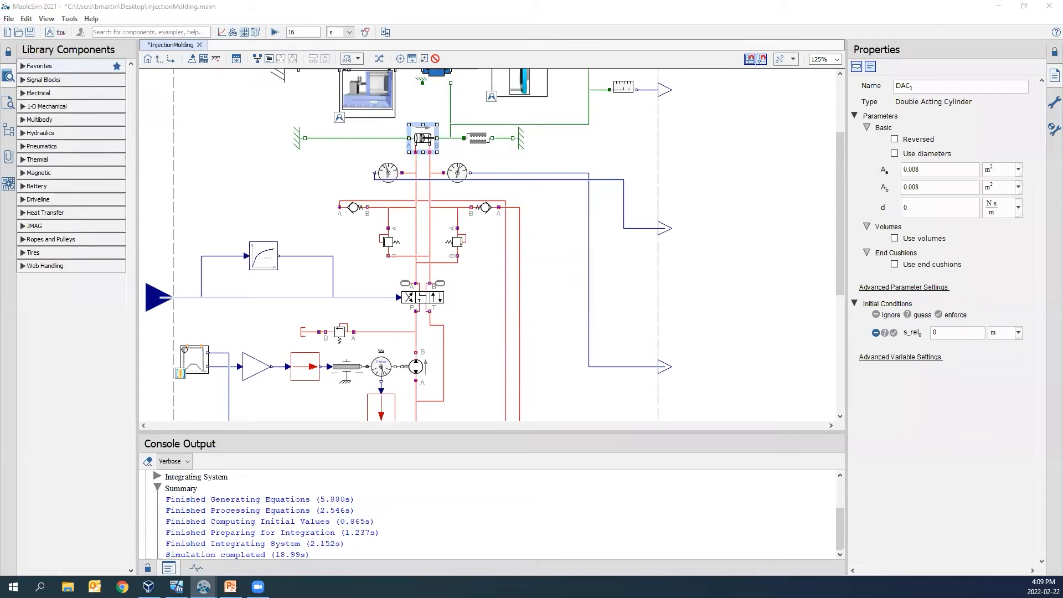
- Play the injection molding machine's 3-D animation in the simulation results, with the Plots window closed and the playback enlarged
left_click_drag(611, 1, 602, 7)
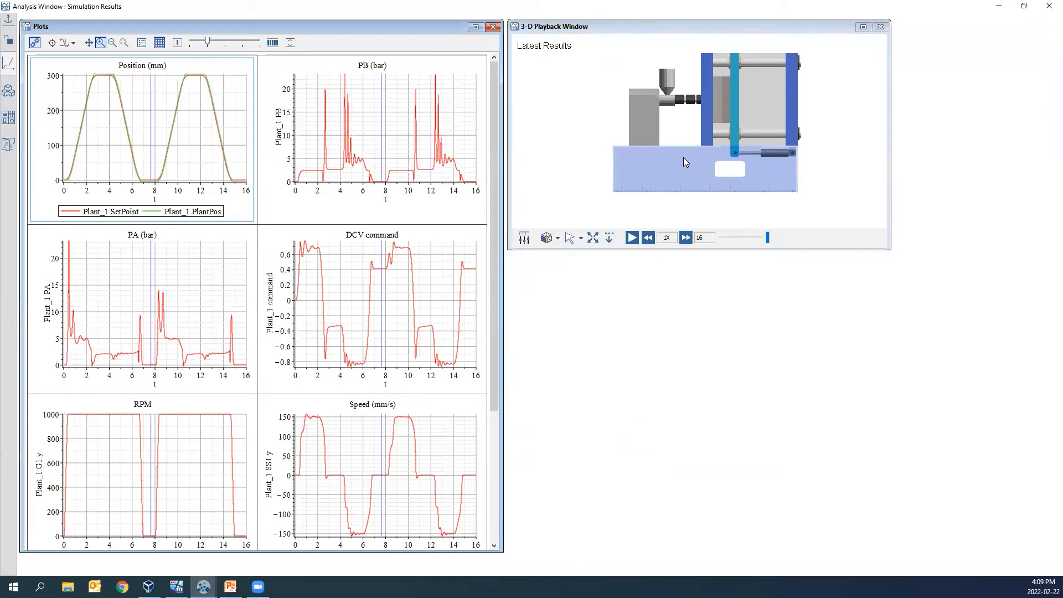
left_click(632, 238)
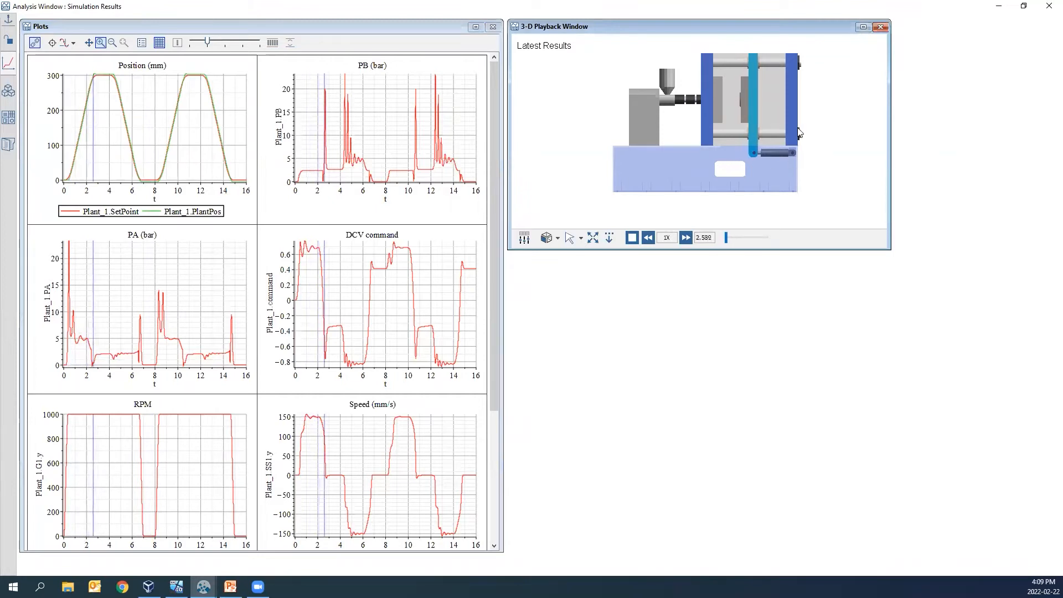
left_click(475, 27)
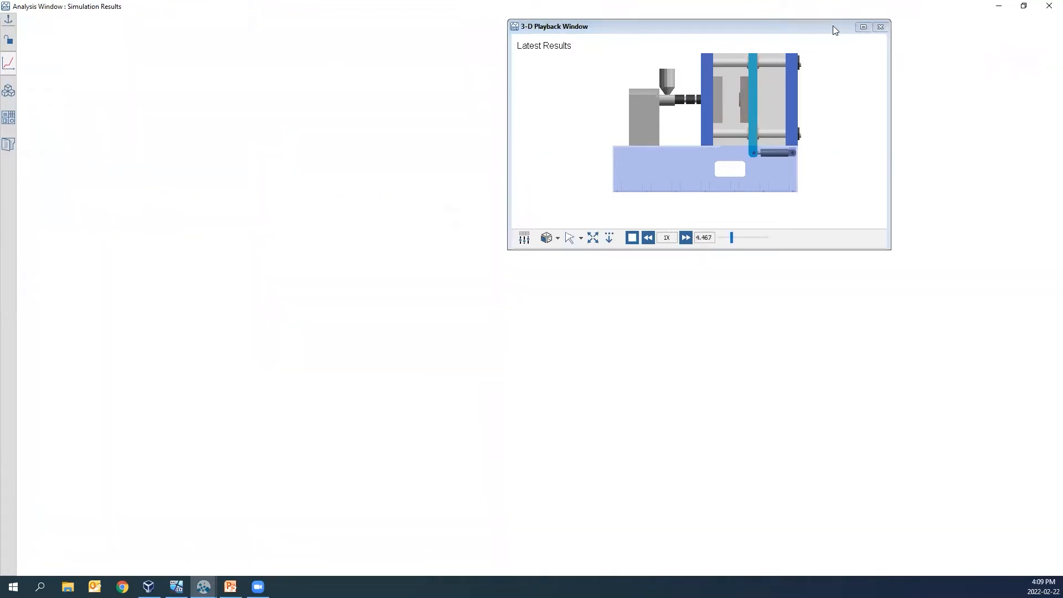
left_click(863, 26)
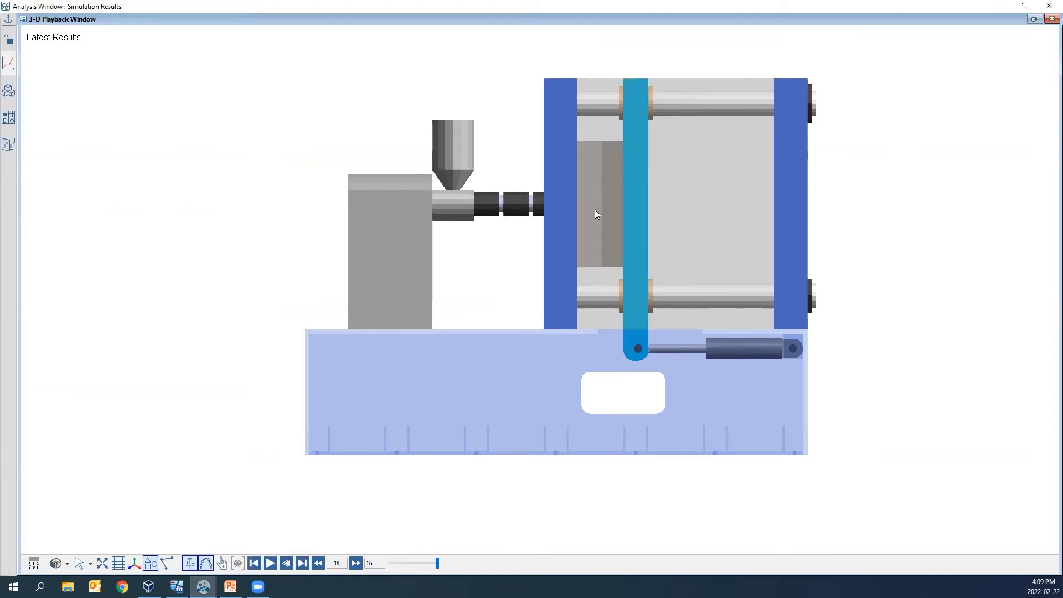
left_click(270, 563)
left_click(271, 563)
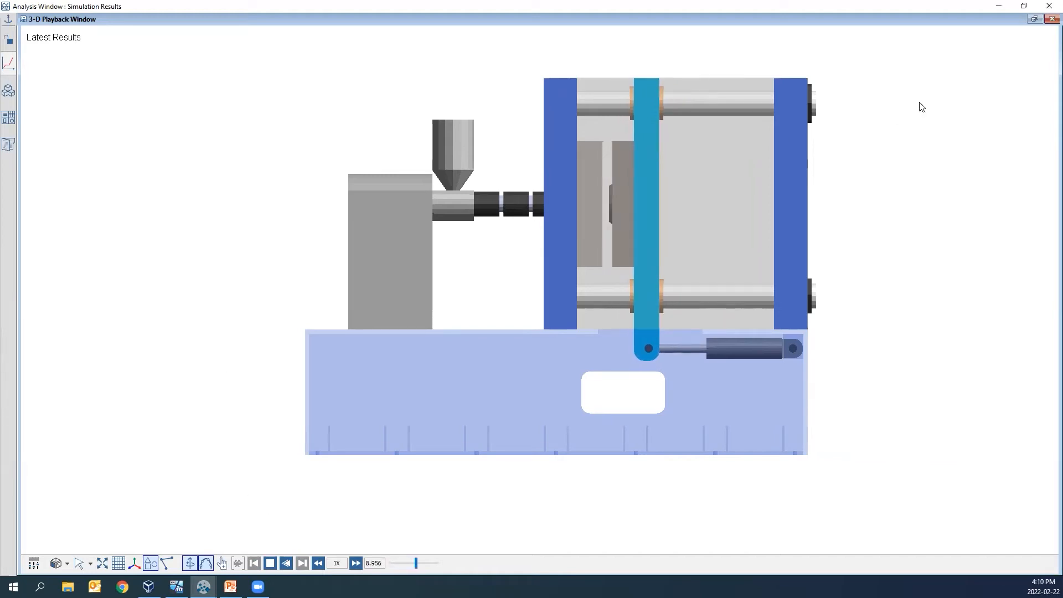
- Restore the 3-D playback to its smaller size and reopen the Plots results beside it
left_click(1034, 19)
left_click(8, 40)
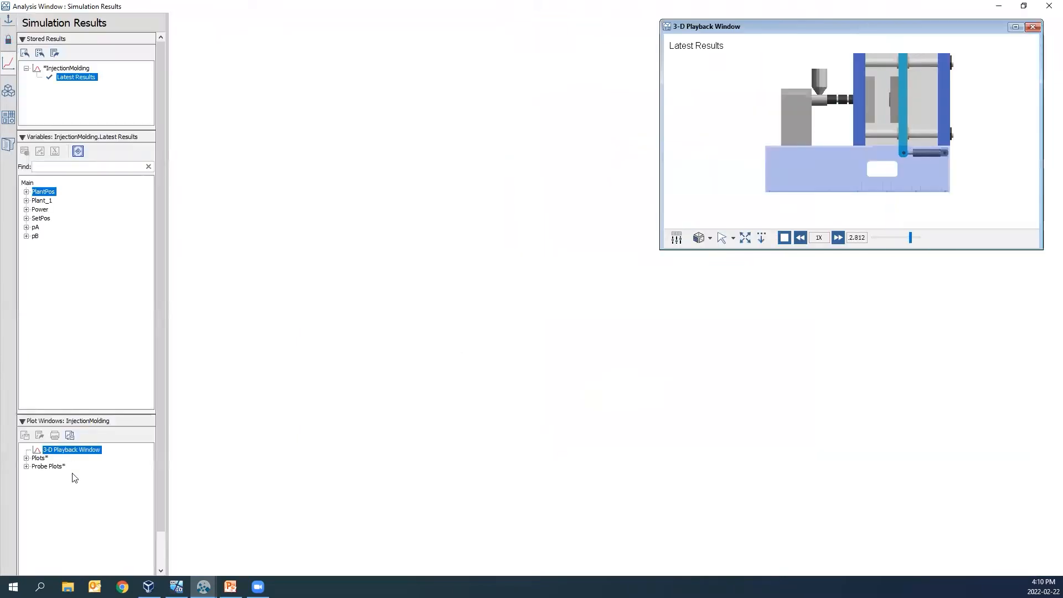
double_click(39, 458)
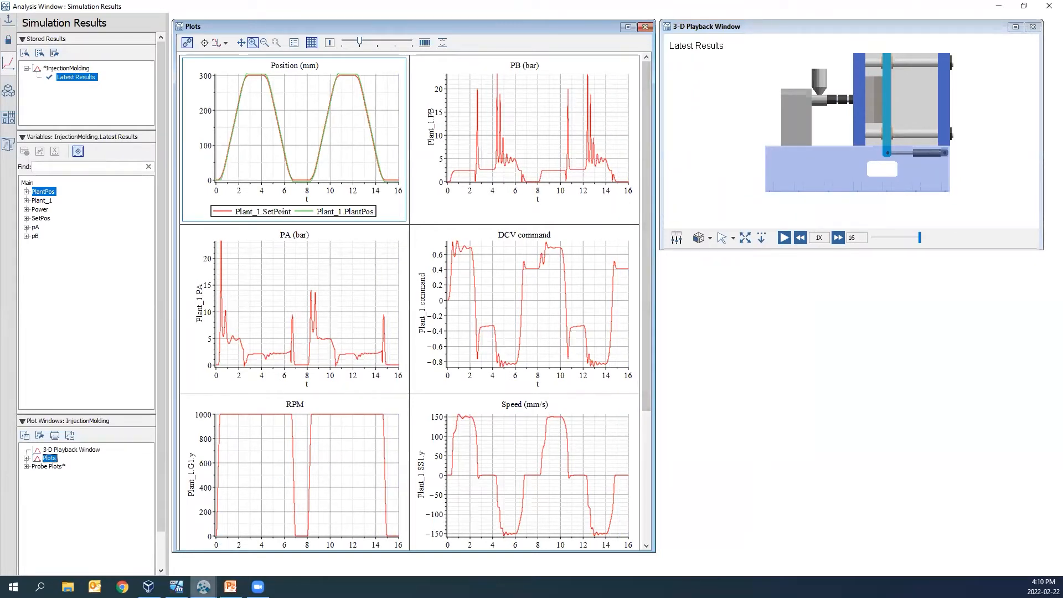
- Return to the main level of the injection molding model and inspect the Plant subsystem block up close
mouse_move(204, 586)
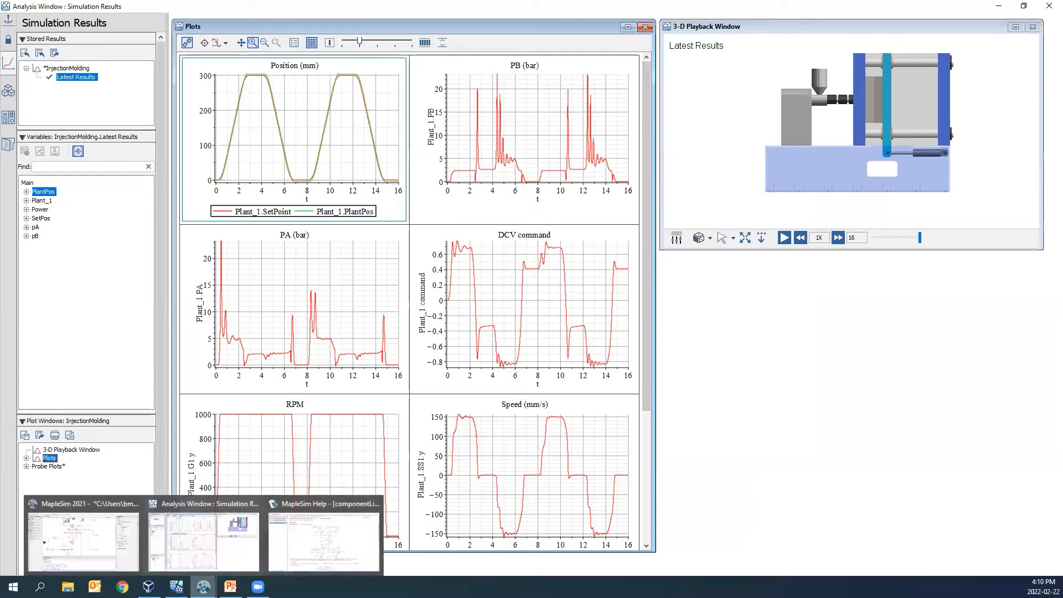
left_click(108, 549)
left_click(160, 60)
left_click(481, 110)
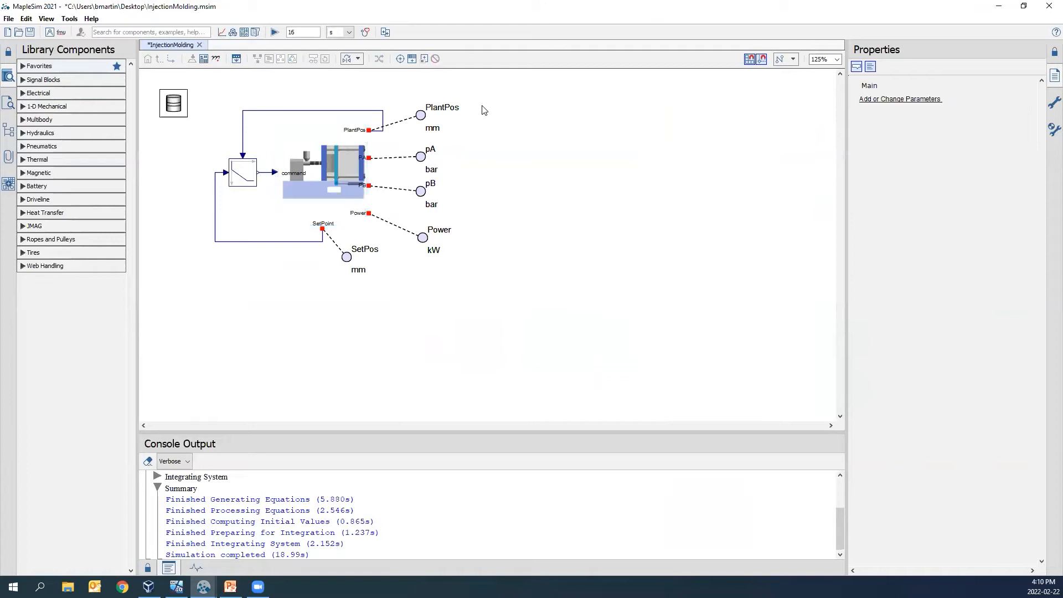
left_click(329, 177)
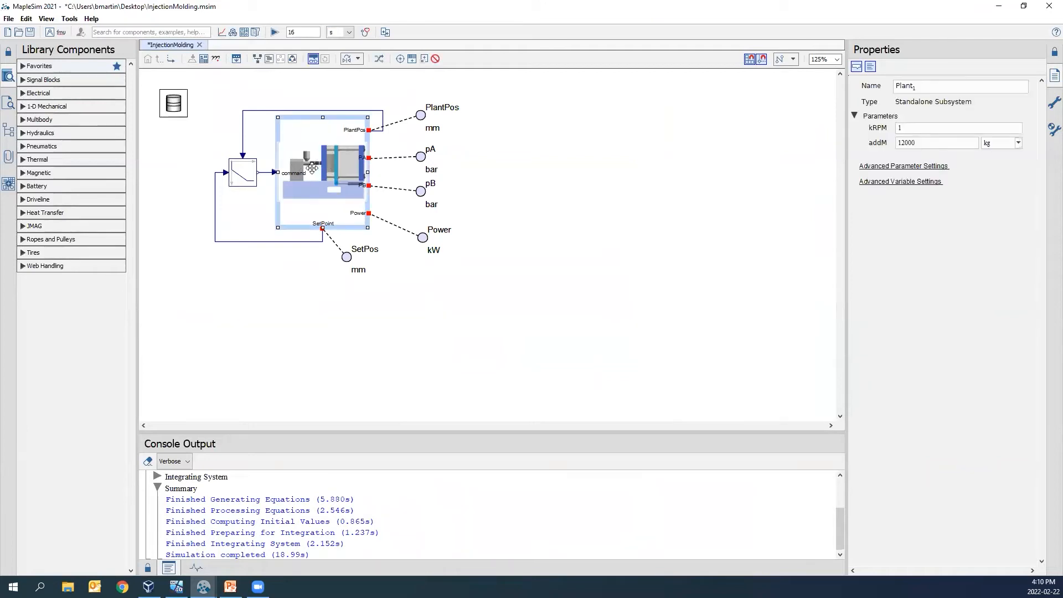
scroll(313, 169, "up", 4)
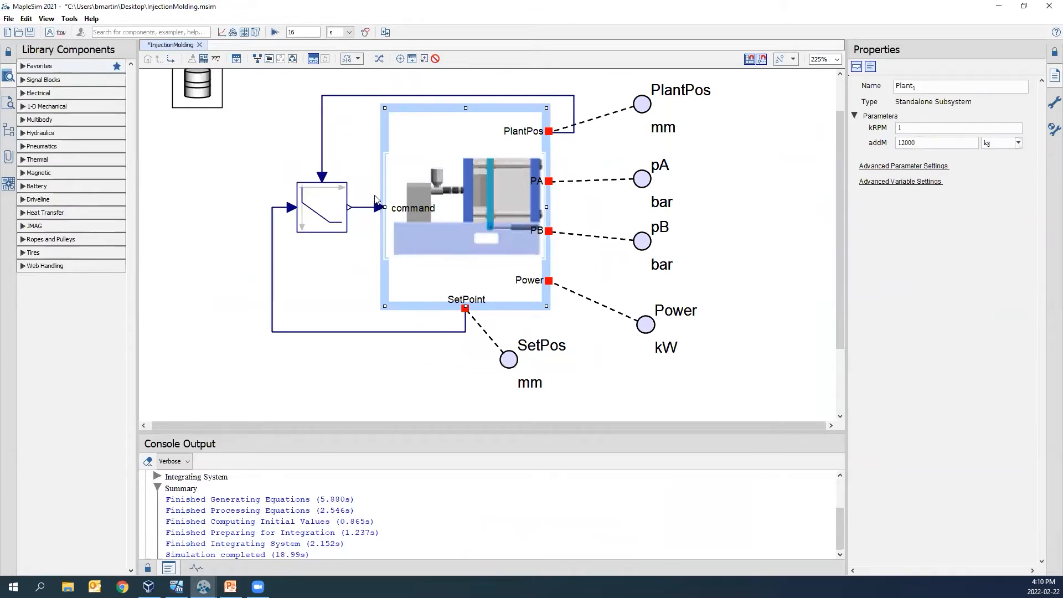
- Inspect the PlantPos and SetPoint connections to the PID controller and the pA, pB and Power probes
left_click(594, 159)
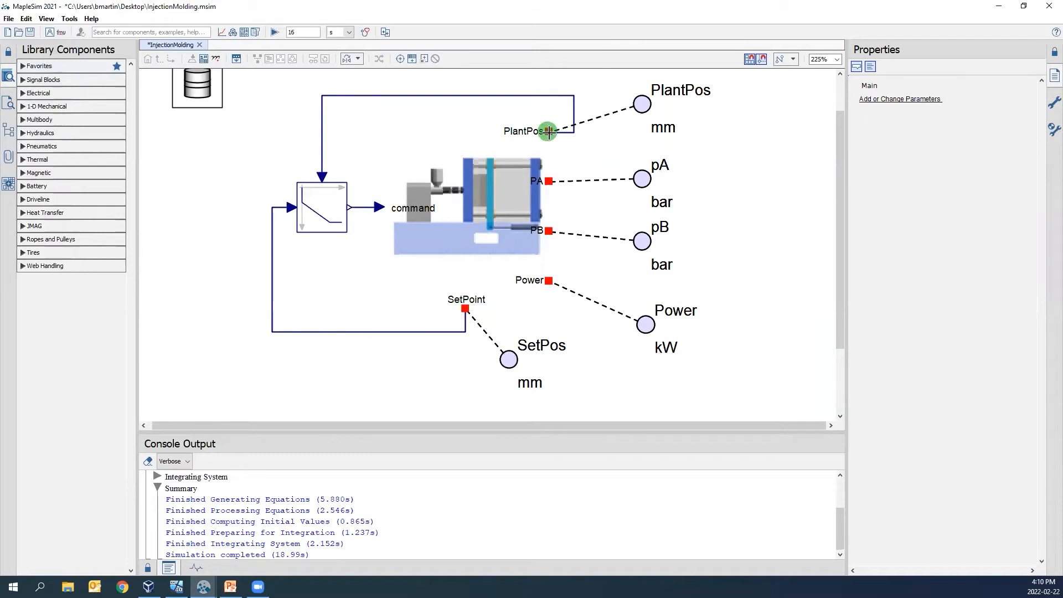
left_click(432, 104)
left_click(430, 95)
left_click(273, 290, "ctrl")
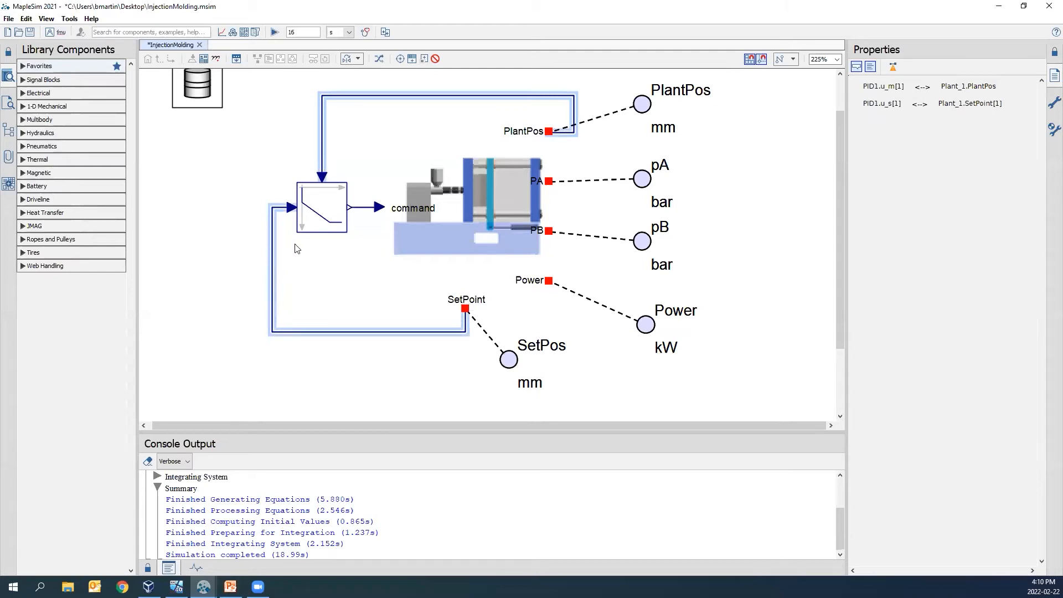
left_click_drag(703, 374, 632, 171)
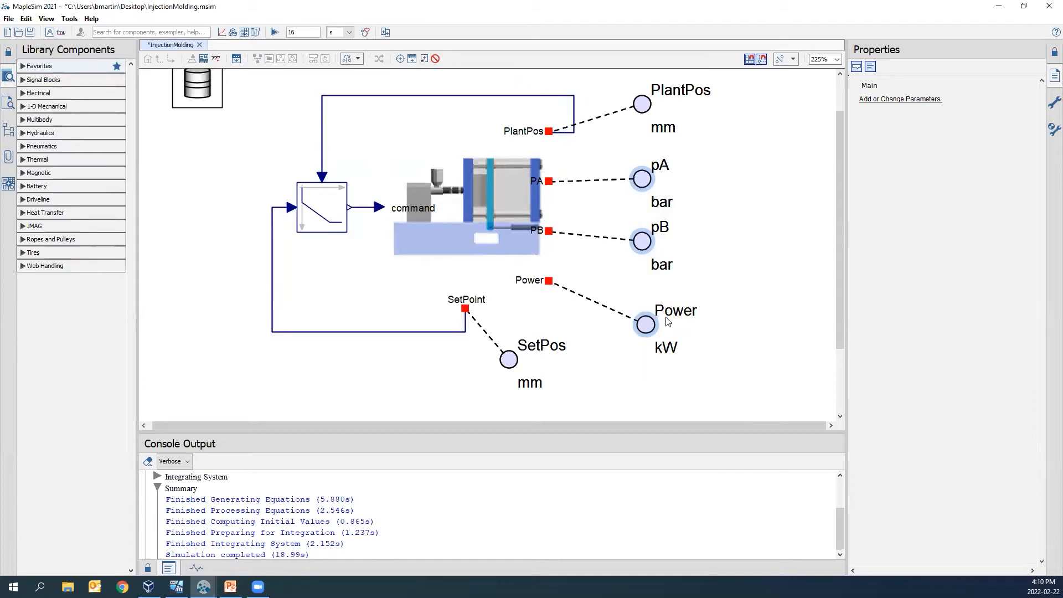
- Inspect the command input and the directional control valve inside the Plant subsystem, and review the simulation plots
double_click(492, 229)
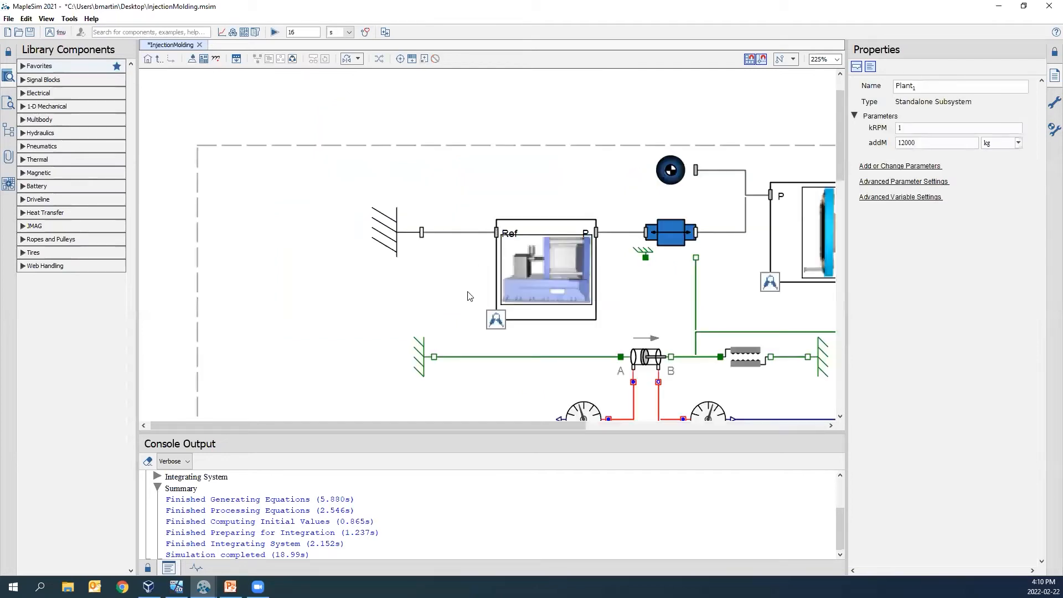
scroll(469, 303, "down", 3)
scroll(469, 303, "down", 8)
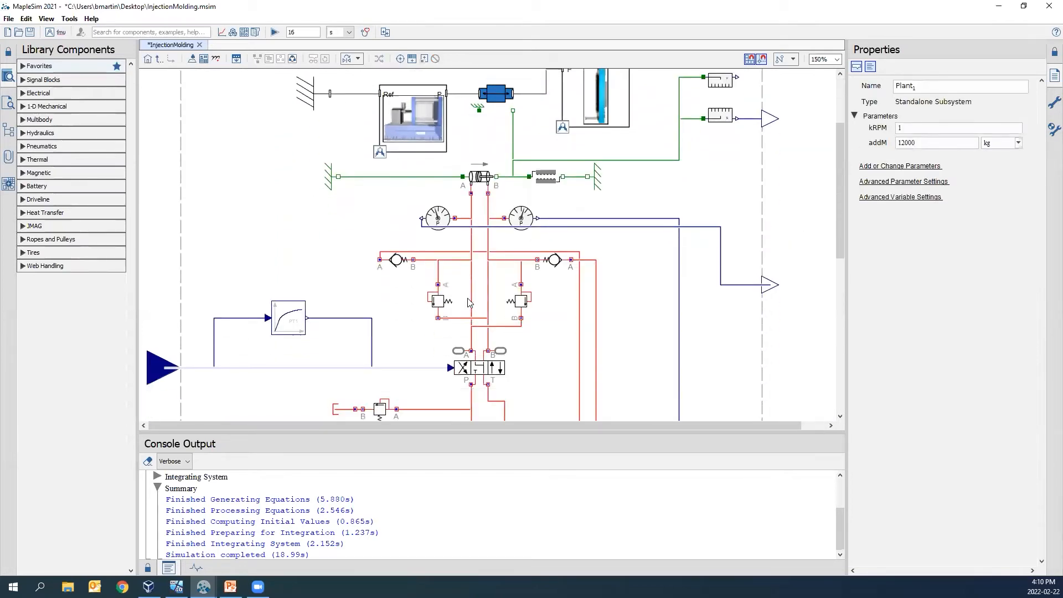
scroll(469, 303, "down", 3)
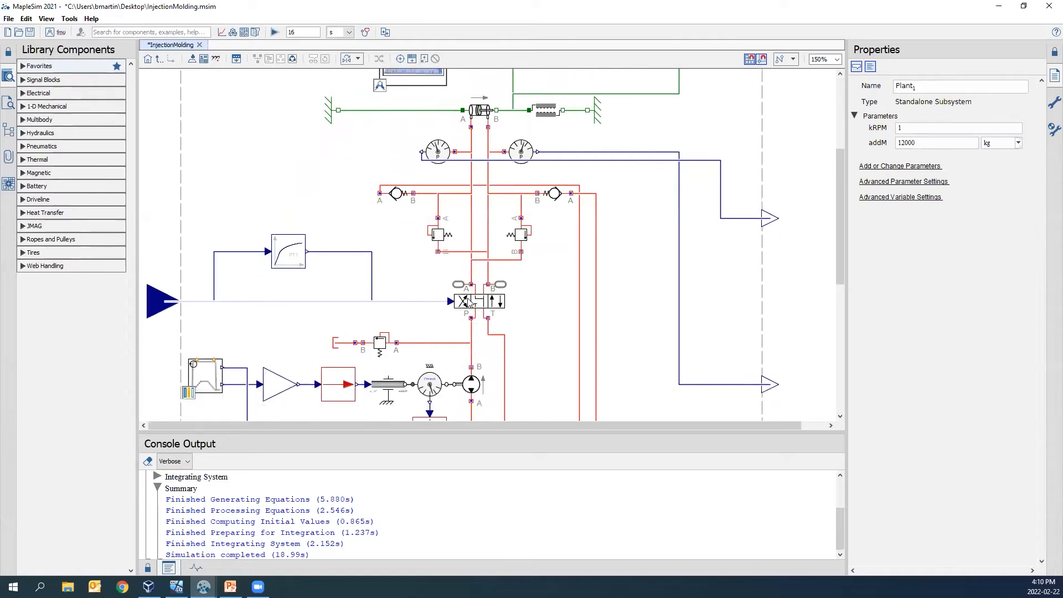
left_click(158, 294)
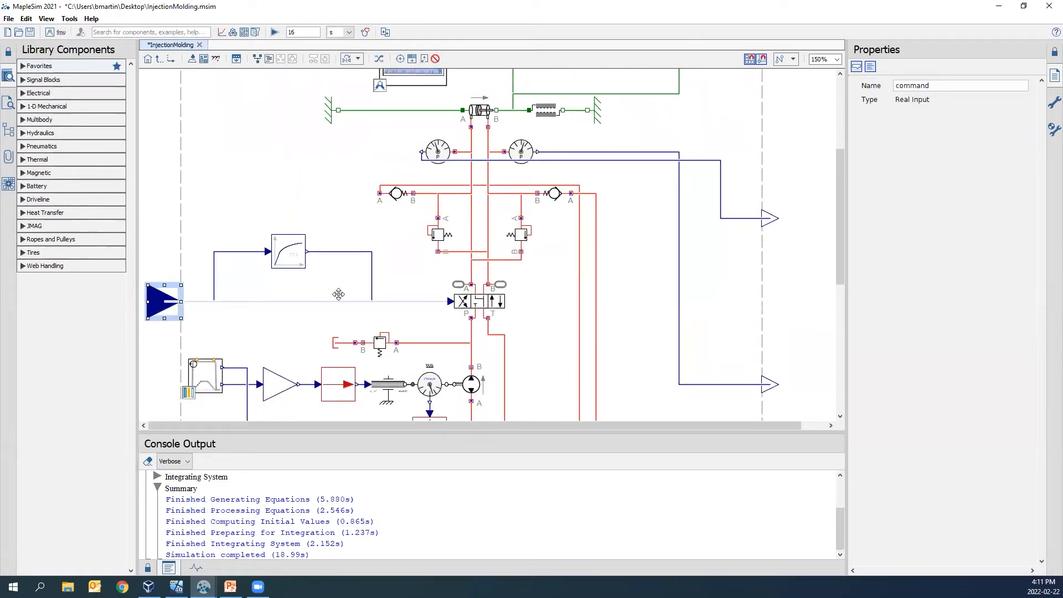
left_click(490, 298)
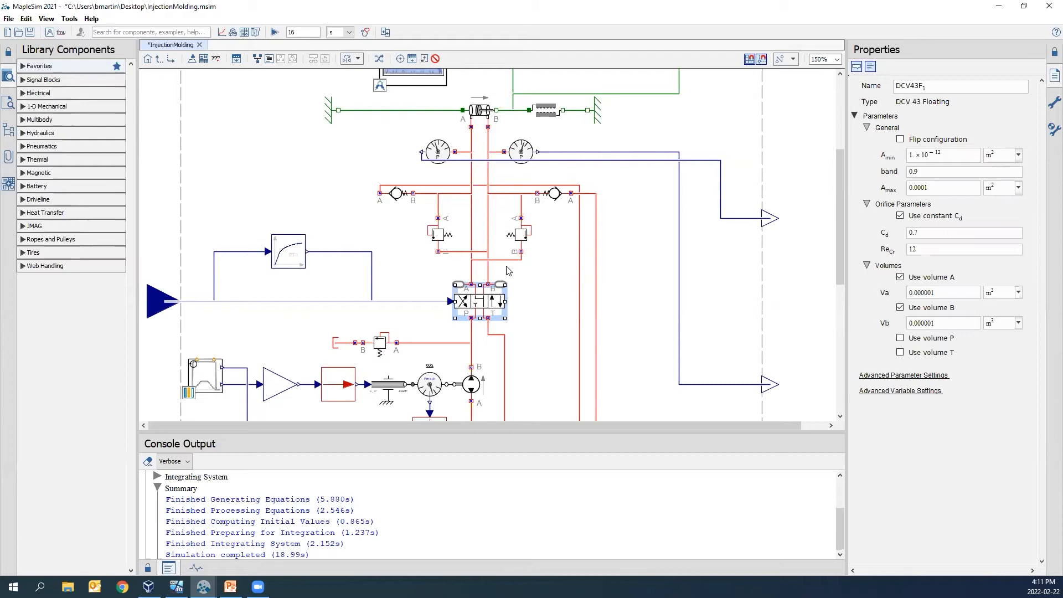
left_click(221, 35)
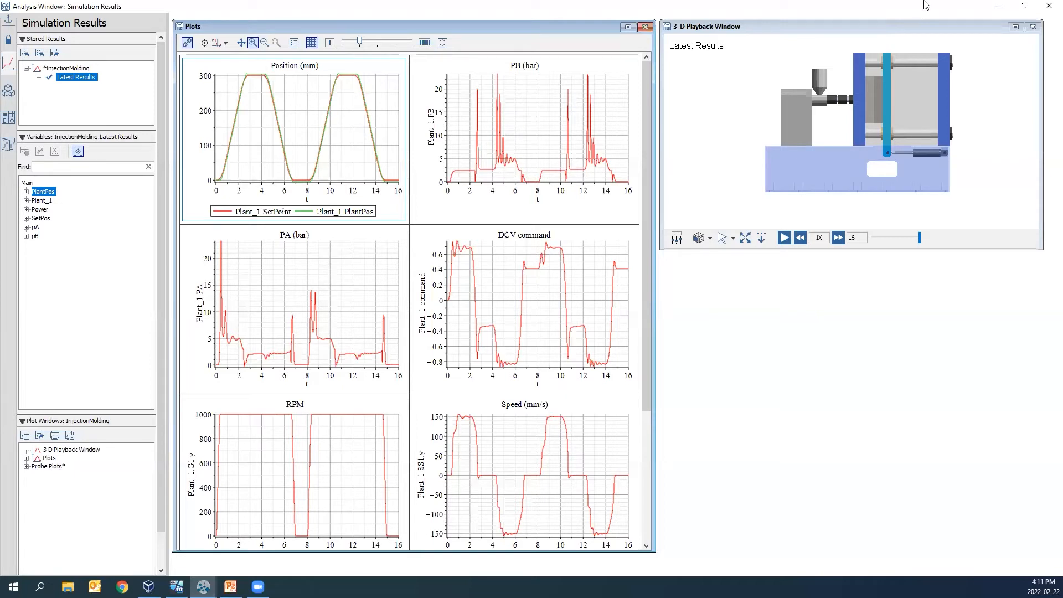
left_click(998, 7)
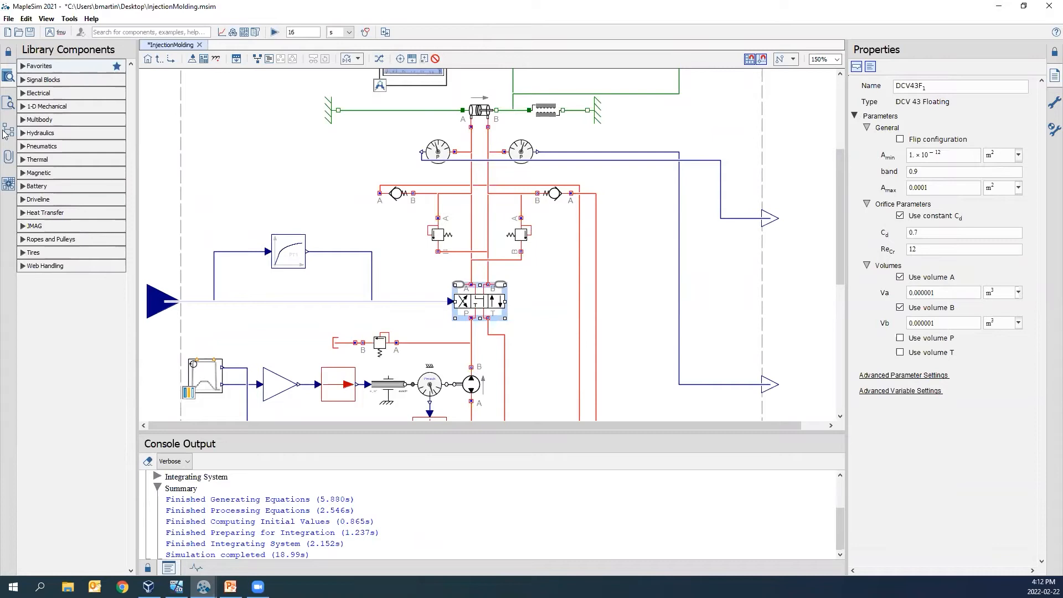
- Open the FMU Generation app of the FMI Connector
left_click(5, 188)
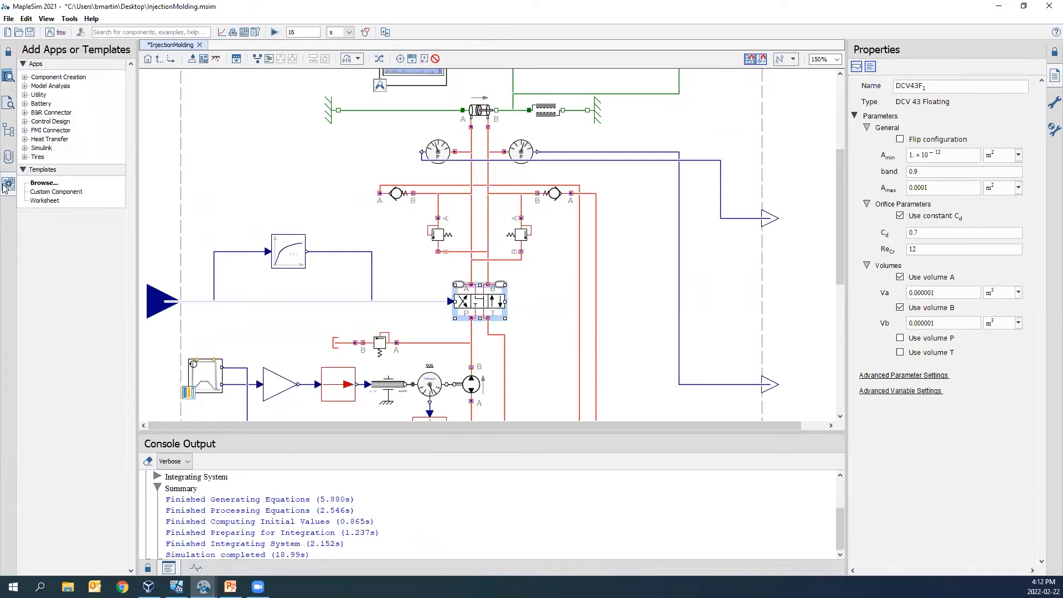
left_click(25, 130)
left_click(62, 139)
double_click(76, 140)
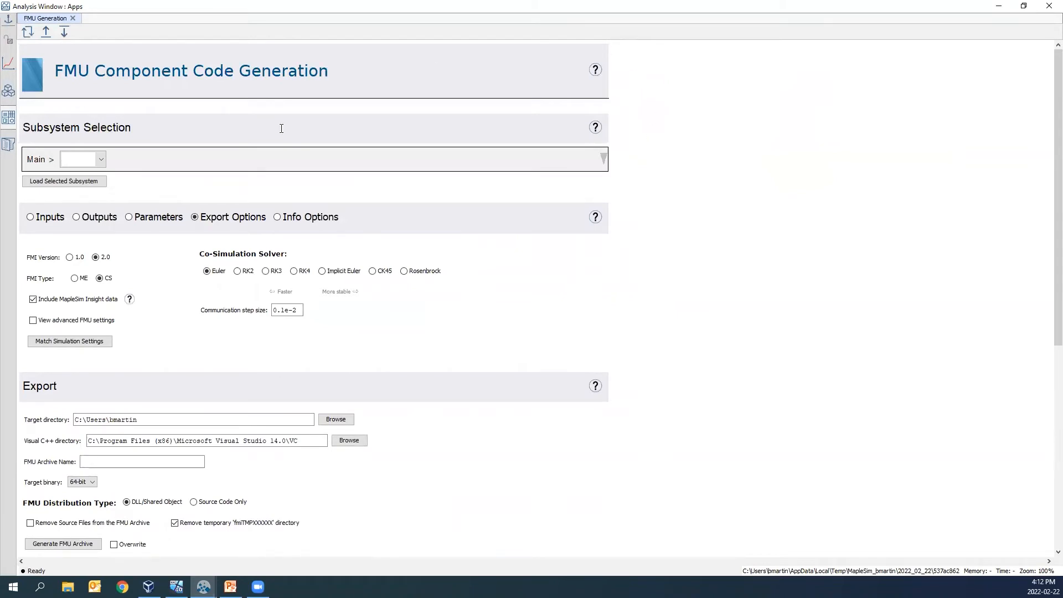
- Choose the Plant1 subsystem for FMU code generation and load it
left_click(102, 160)
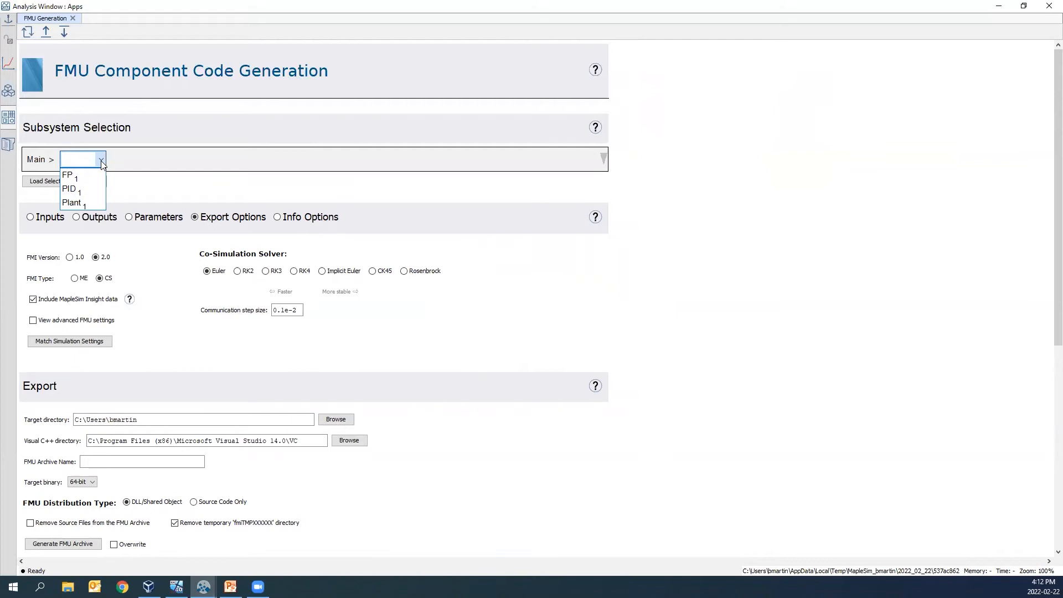
left_click(88, 202)
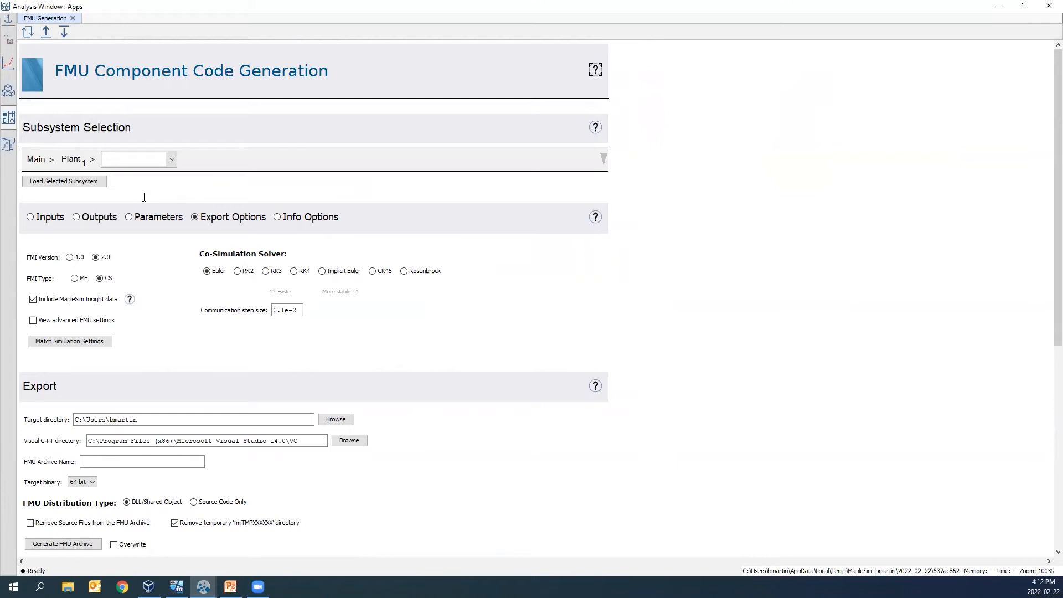
left_click(71, 183)
scroll(628, 234, "down", 2)
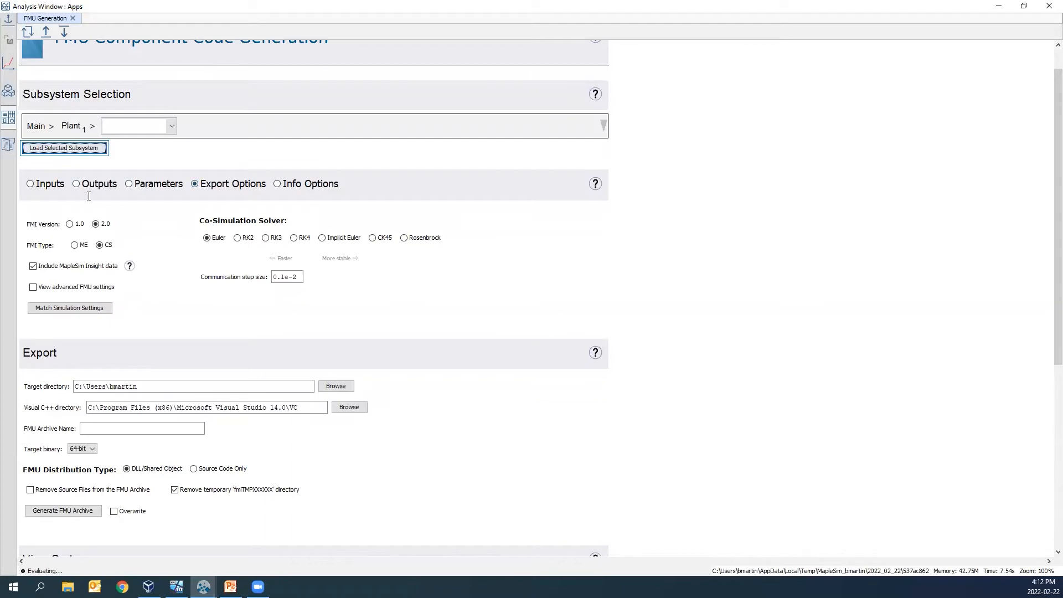
- Review the loaded subsystem's inputs, outputs and parameters for the FMU export
left_click(33, 187)
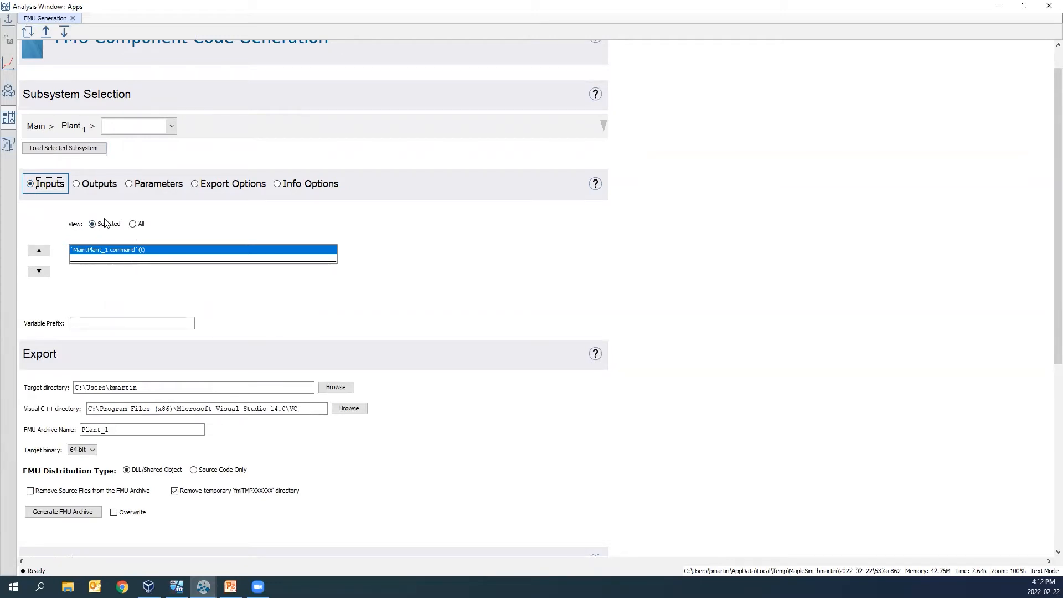
left_click(76, 184)
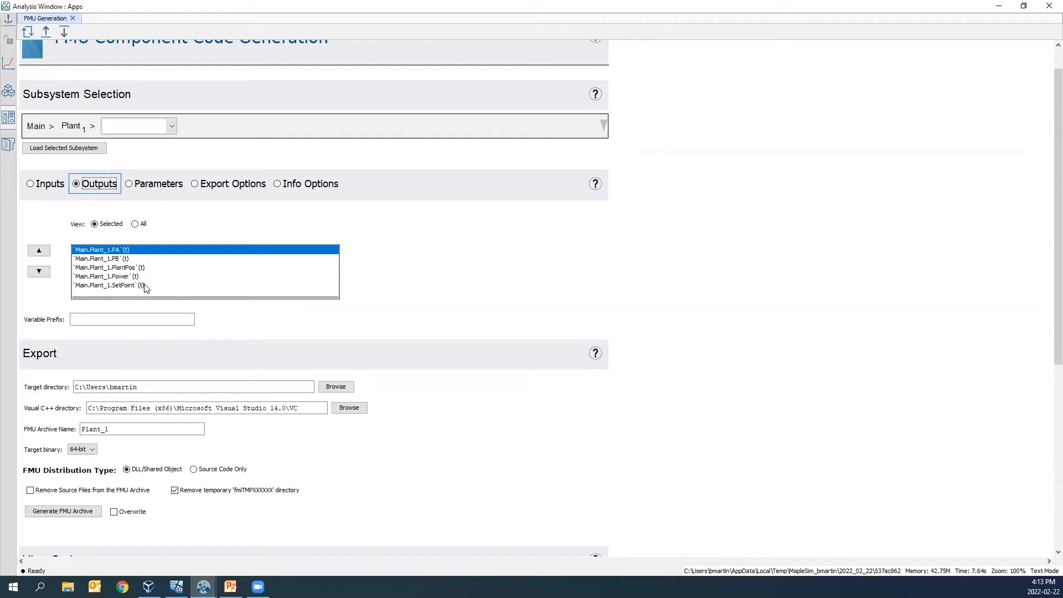
left_click(129, 184)
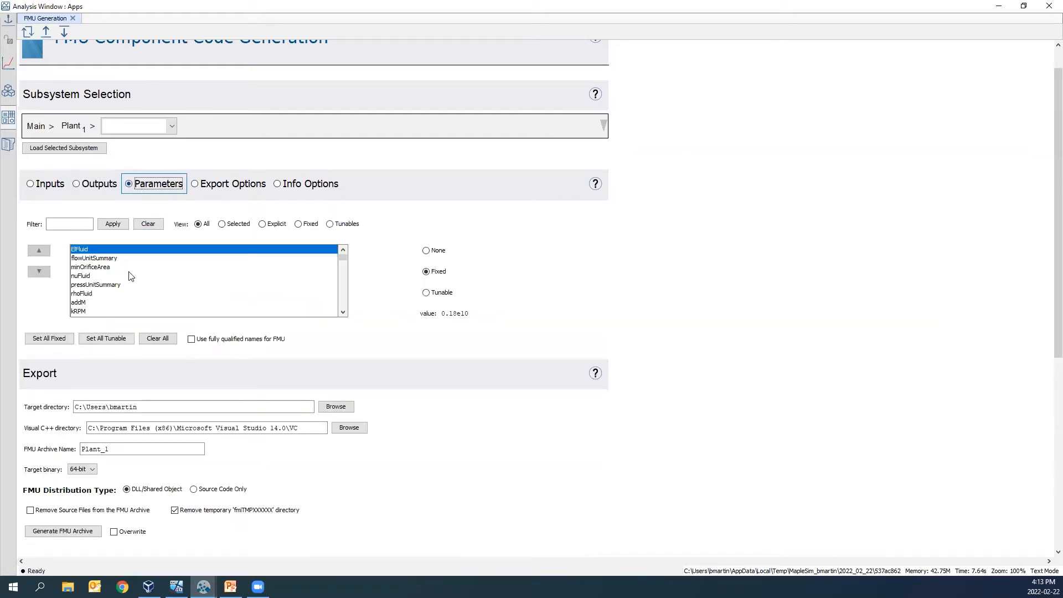
- Clear all parameter assignments, set only addM and kRPM as tunable, and list the tunable parameters
left_click(158, 340)
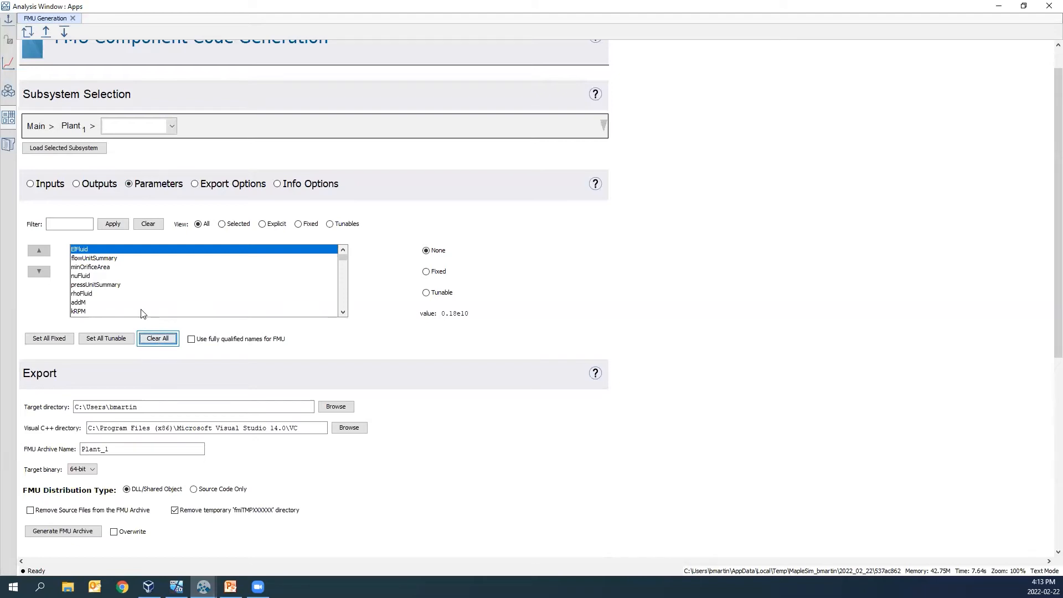
left_click(85, 303)
left_click(87, 311, "ctrl")
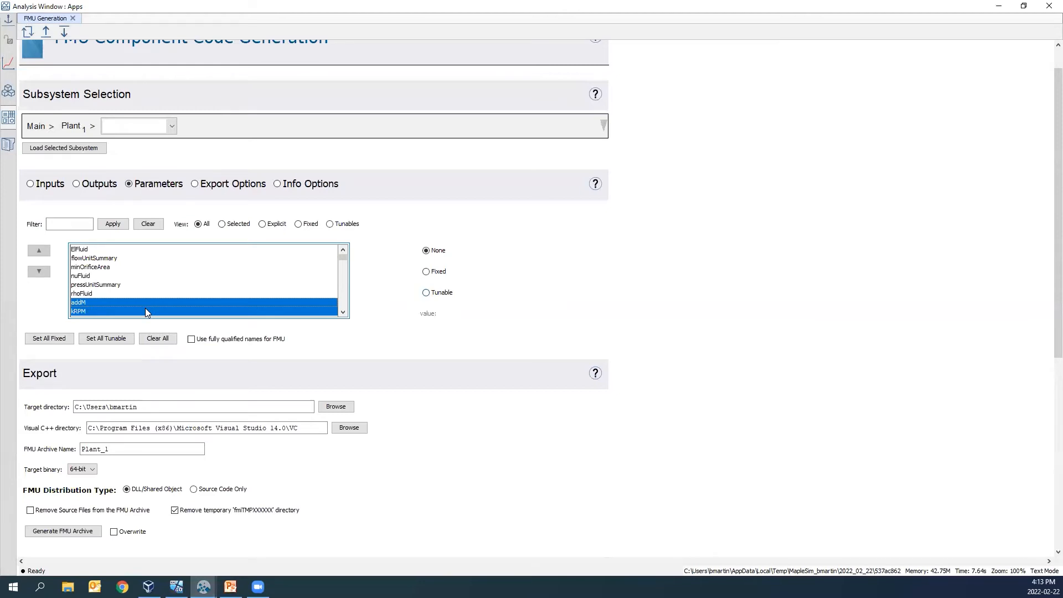
left_click(430, 294)
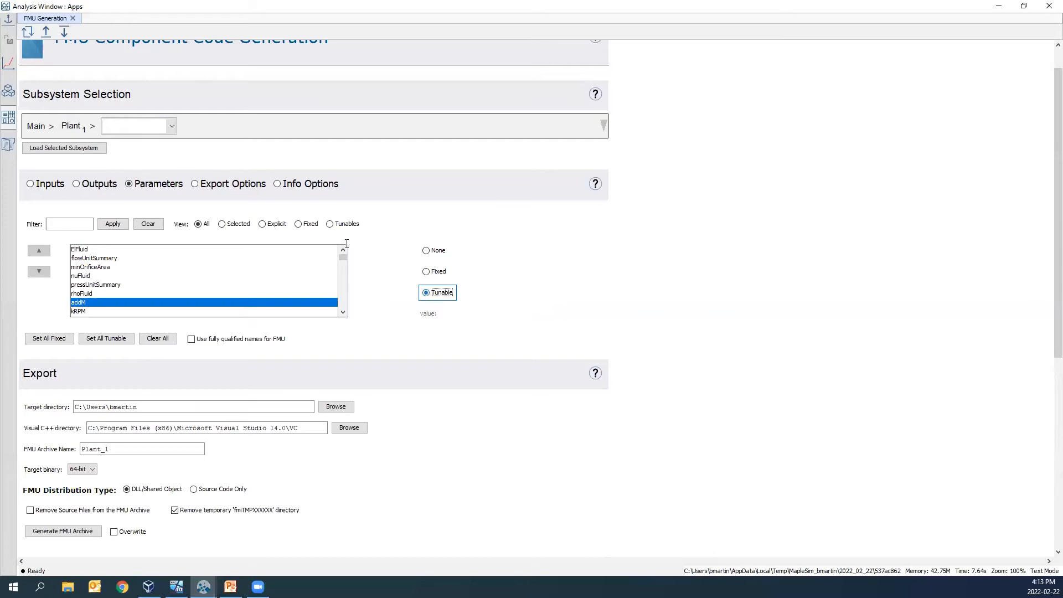
left_click(330, 224)
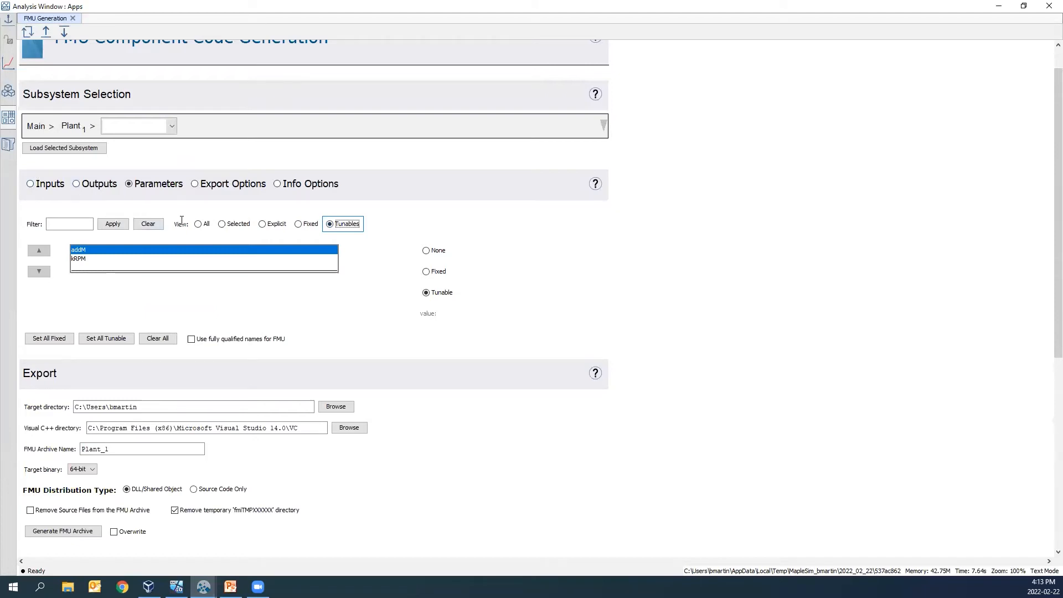
- Choose Implicit Euler as the FMU's co-simulation solver and check the step size in the model's simulation settings
left_click(196, 185)
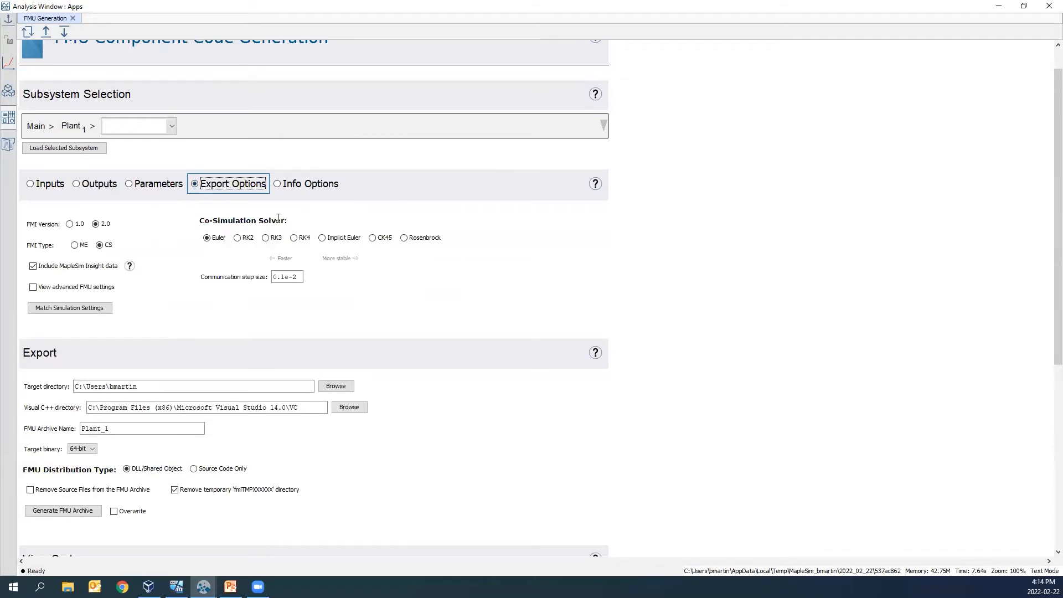
left_click(323, 238)
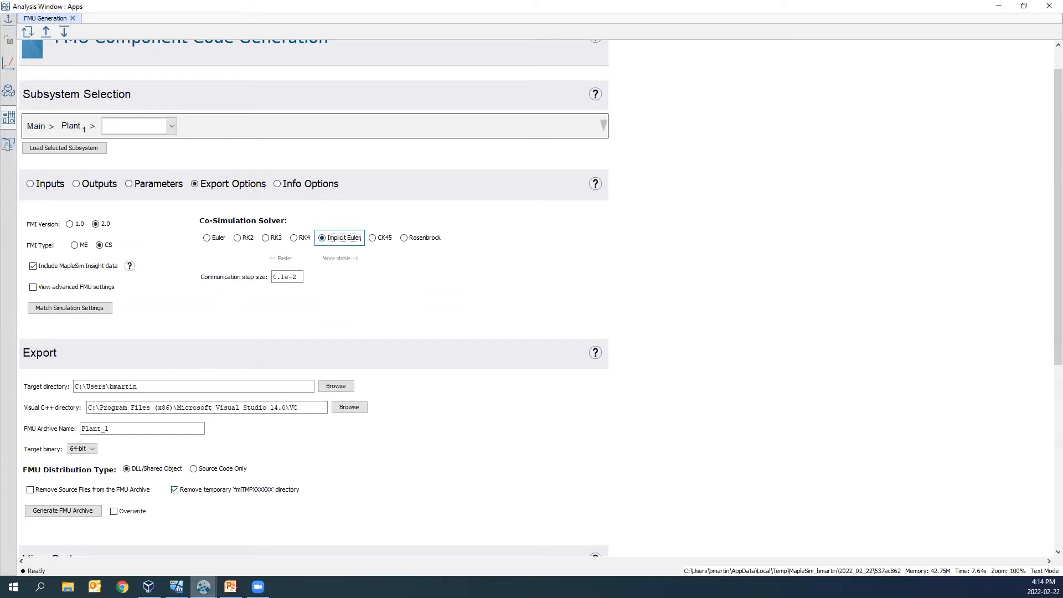
left_click(132, 562)
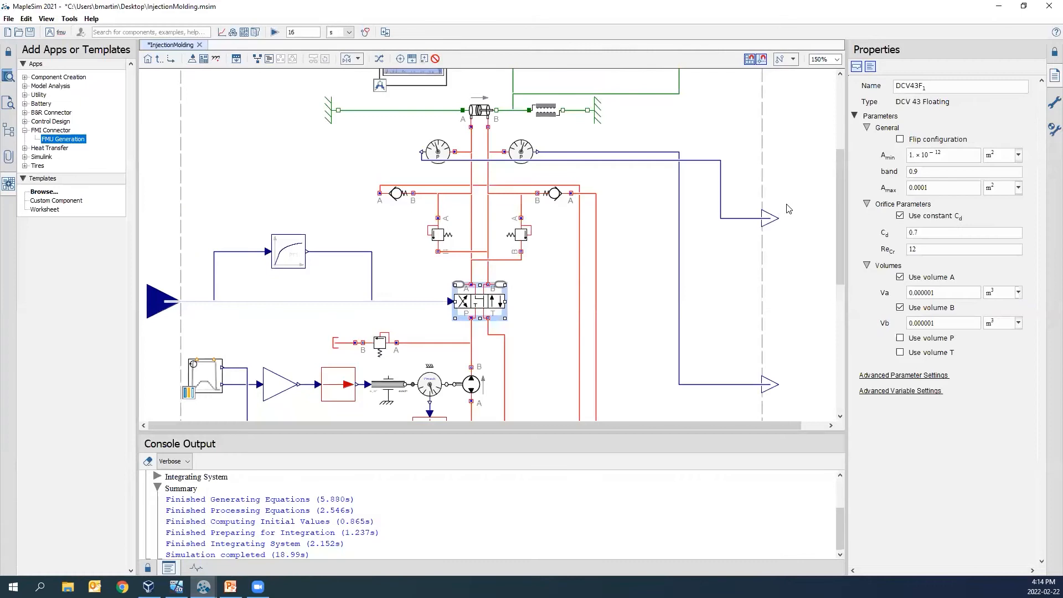
left_click(1049, 108)
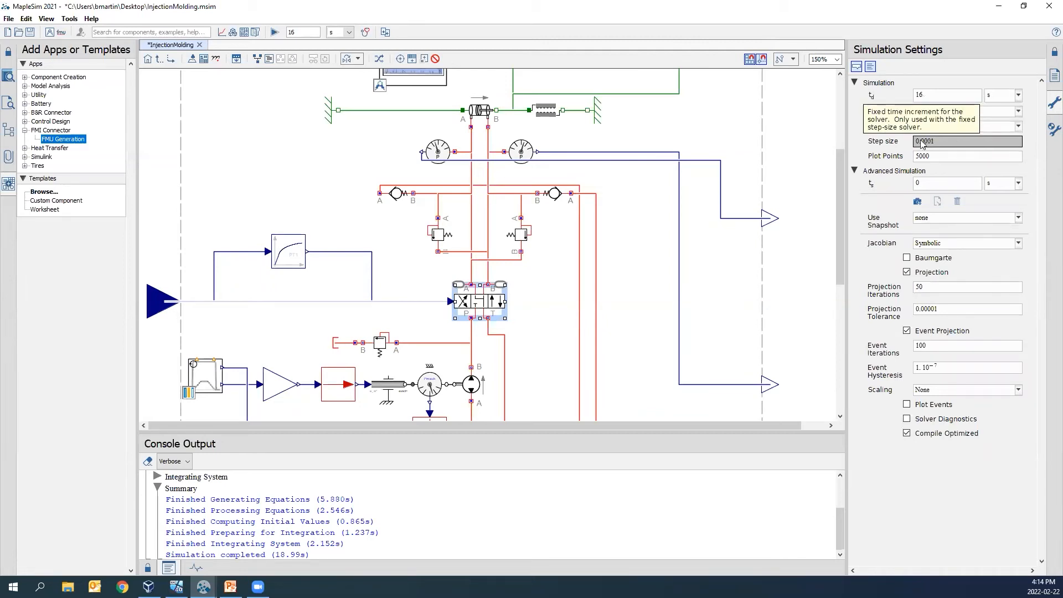
key("alt+Tab")
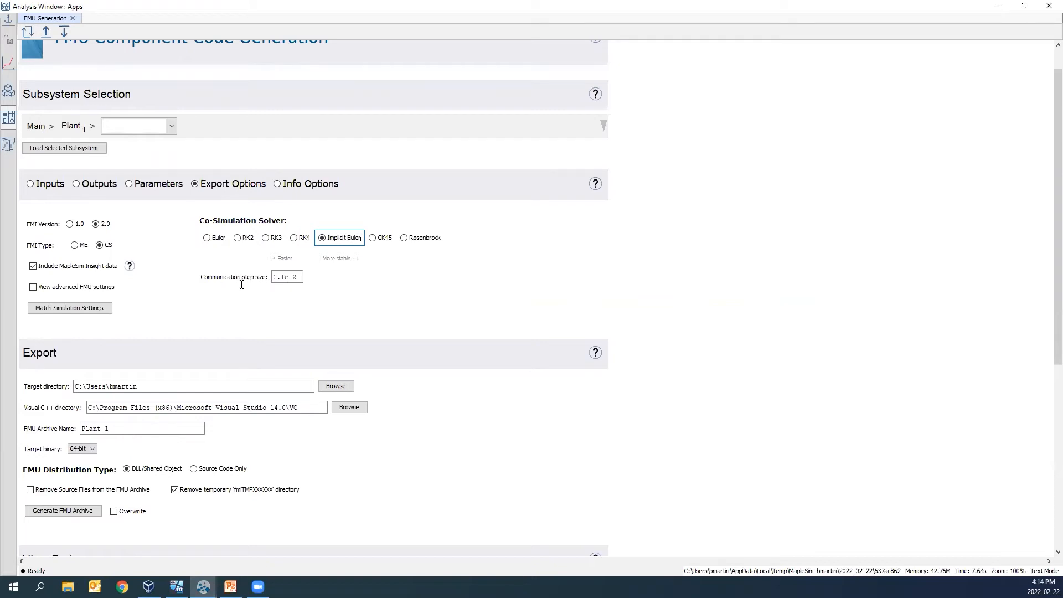
- Show the advanced FMU settings, set the number of internal solver steps to 9, and check the internal step size
left_click(34, 290)
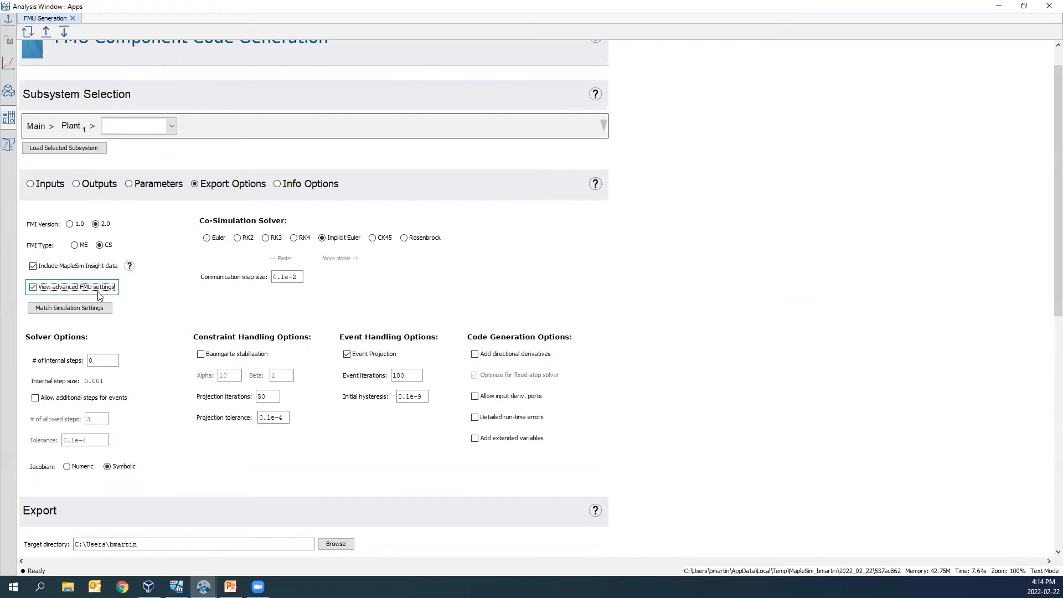
left_click(88, 360)
type("9")
left_click(94, 382)
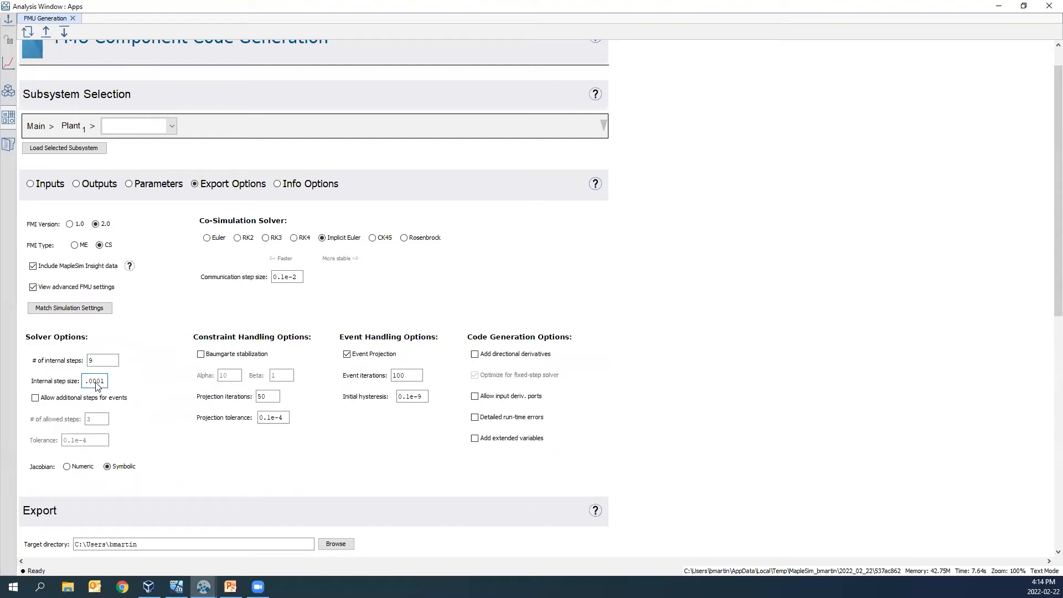
left_click(634, 372)
- Set the export target directory to the Desktop and name the FMU archive Plant
scroll(665, 360, "down", 1)
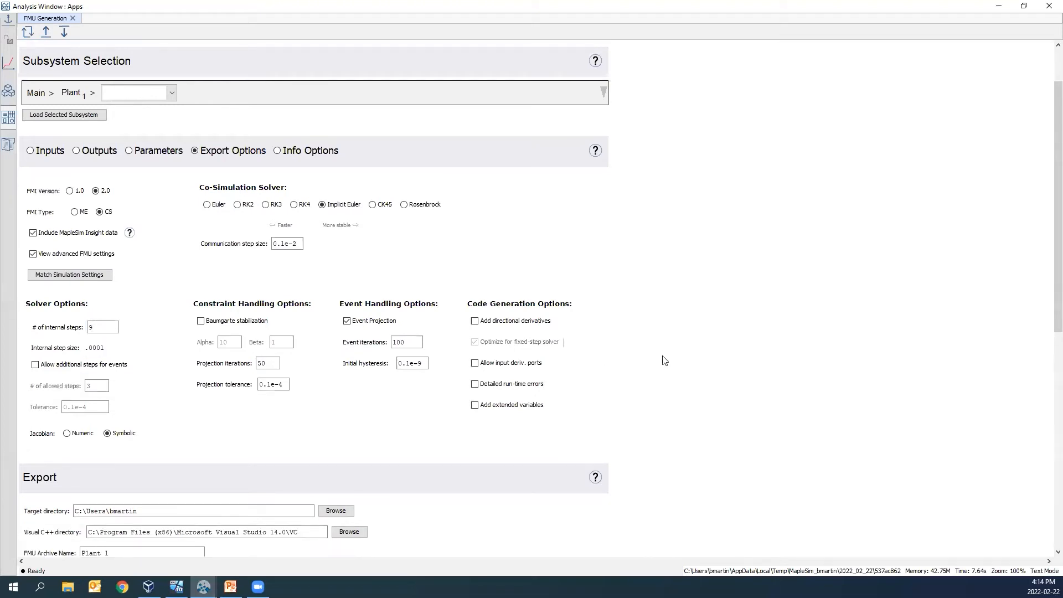
scroll(665, 361, "down", 1)
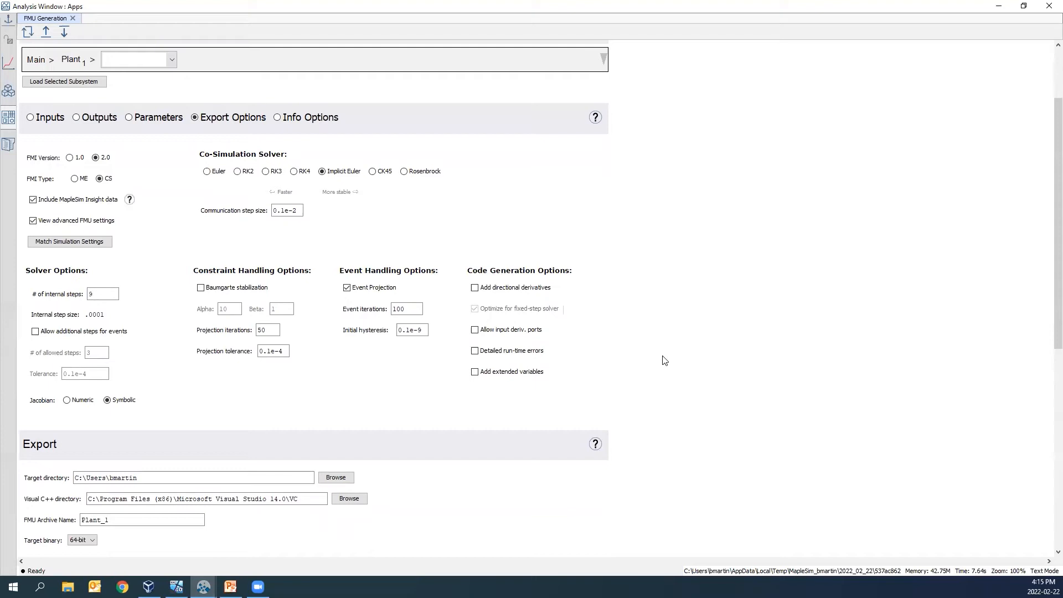
scroll(664, 360, "down", 2)
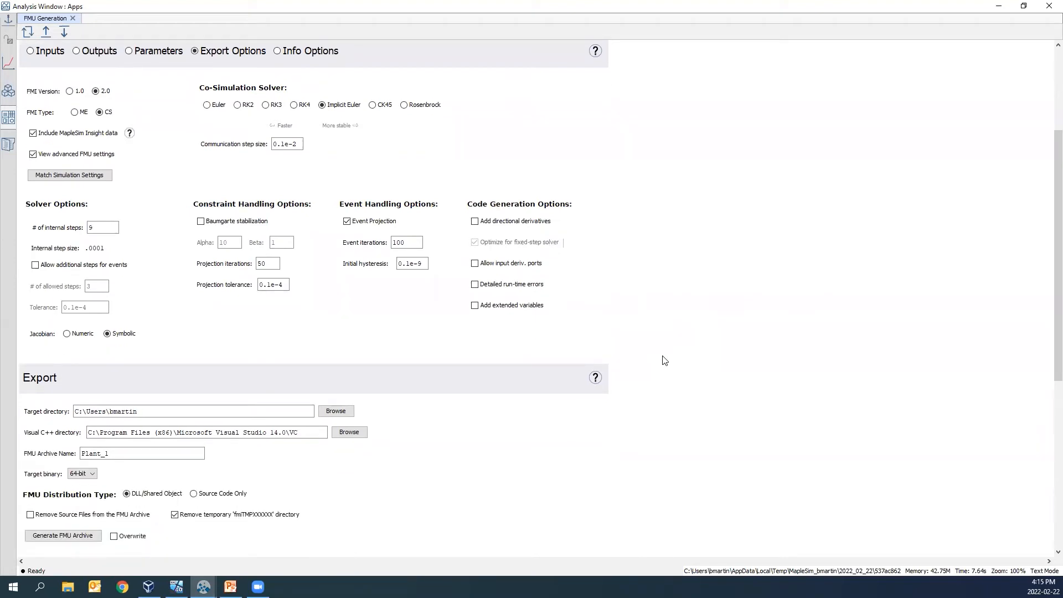
left_click(338, 412)
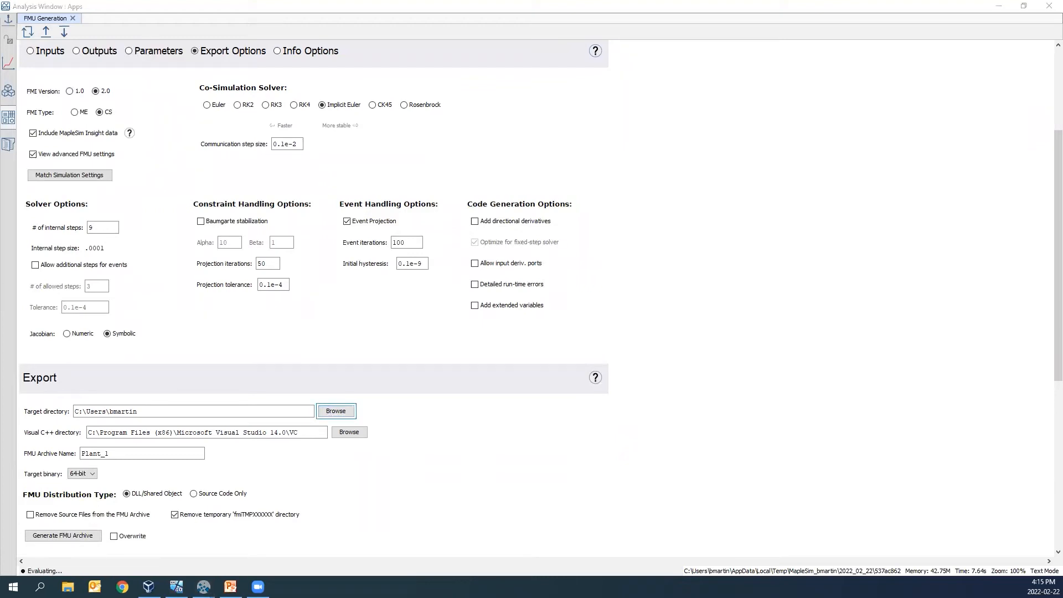
left_click(130, 455)
key("BackSpace")
key("BackSpace")
scroll(323, 483, "down", 1)
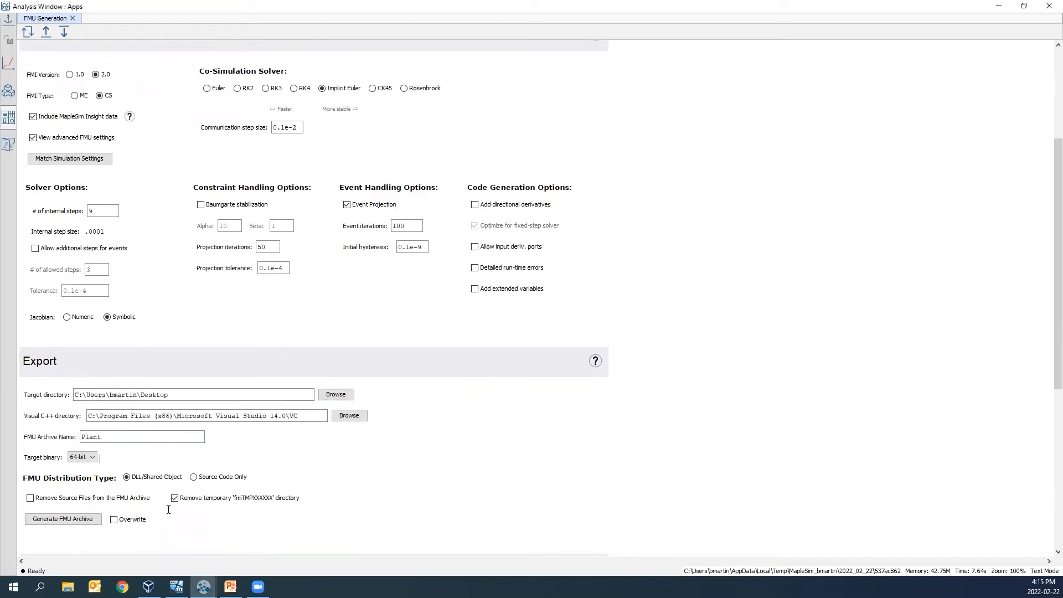
- Generate the Plant FMU archive and review the generated C code
left_click(60, 525)
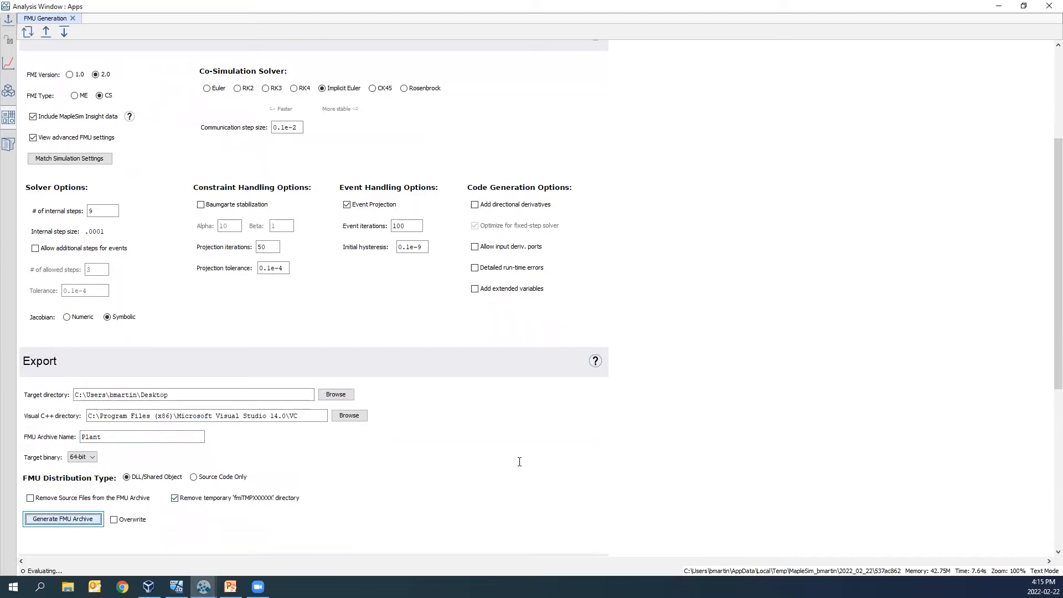
scroll(529, 457, "up", 2)
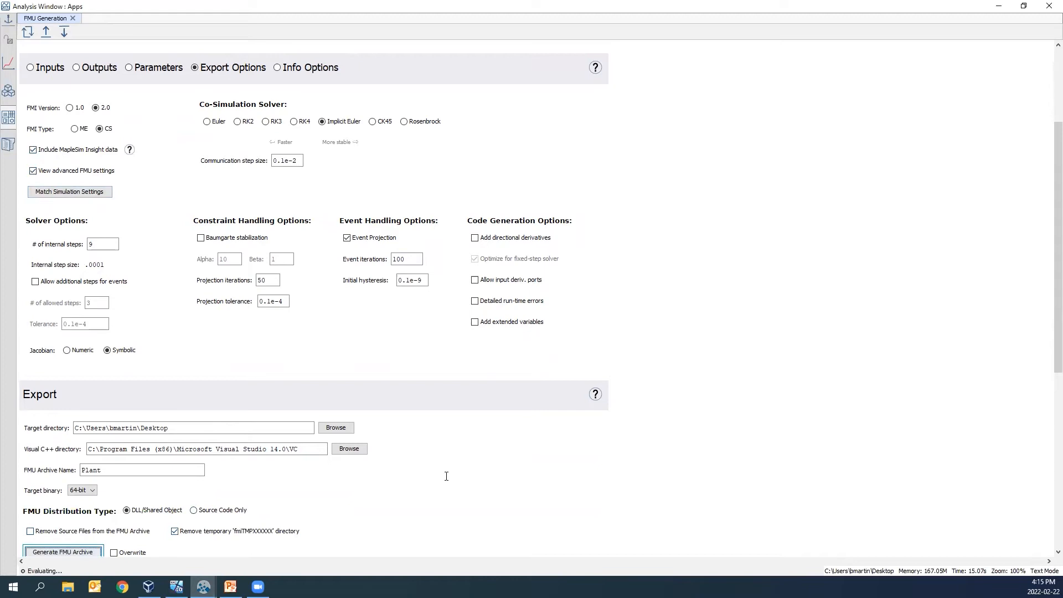
scroll(446, 476, "down", 1)
scroll(667, 458, "down", 1)
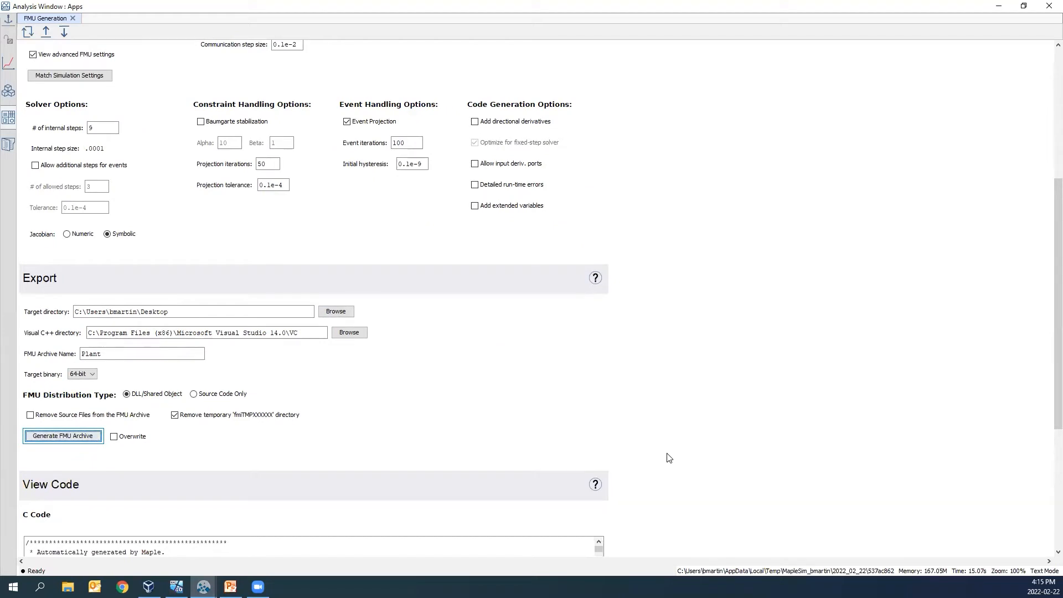
scroll(669, 457, "down", 3)
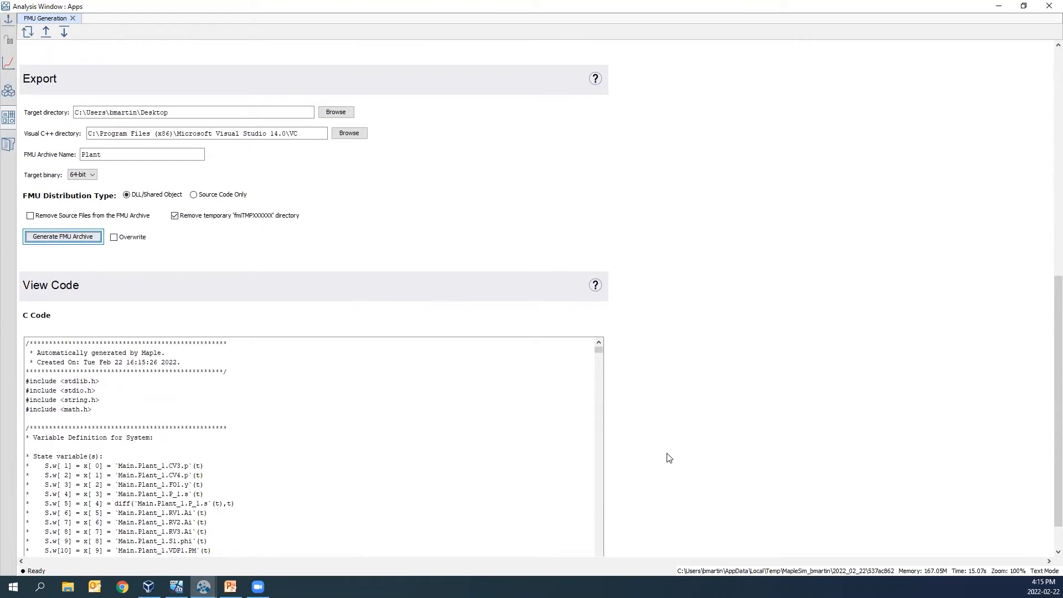
scroll(669, 457, "down", 1)
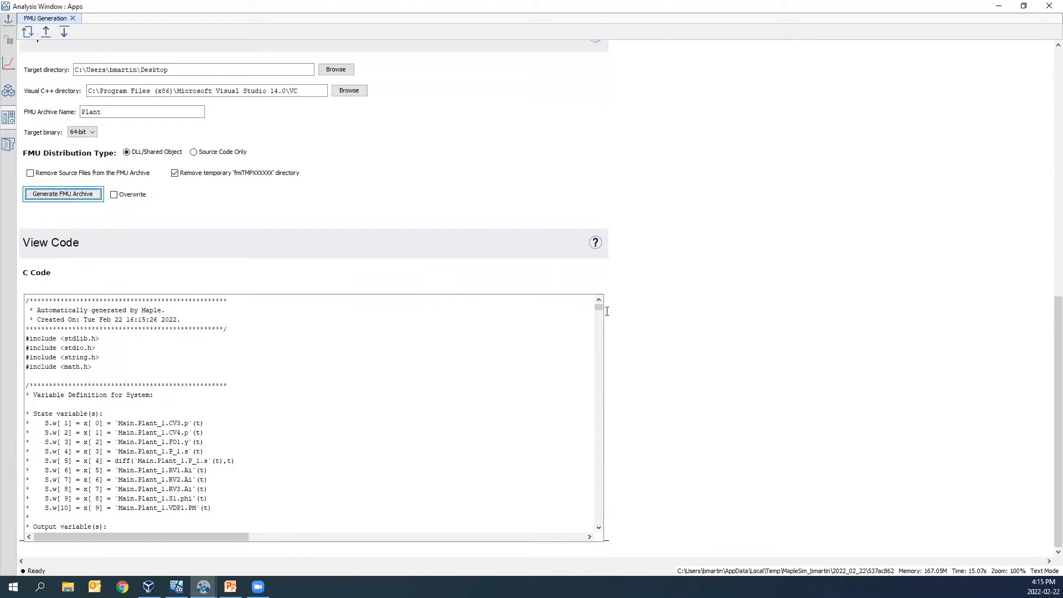
mouse_move(597, 307)
left_mouse_down()
mouse_move(597, 316)
mouse_move(598, 307)
left_mouse_up()
scroll(683, 297, "up", 1)
scroll(735, 261, "up", 1)
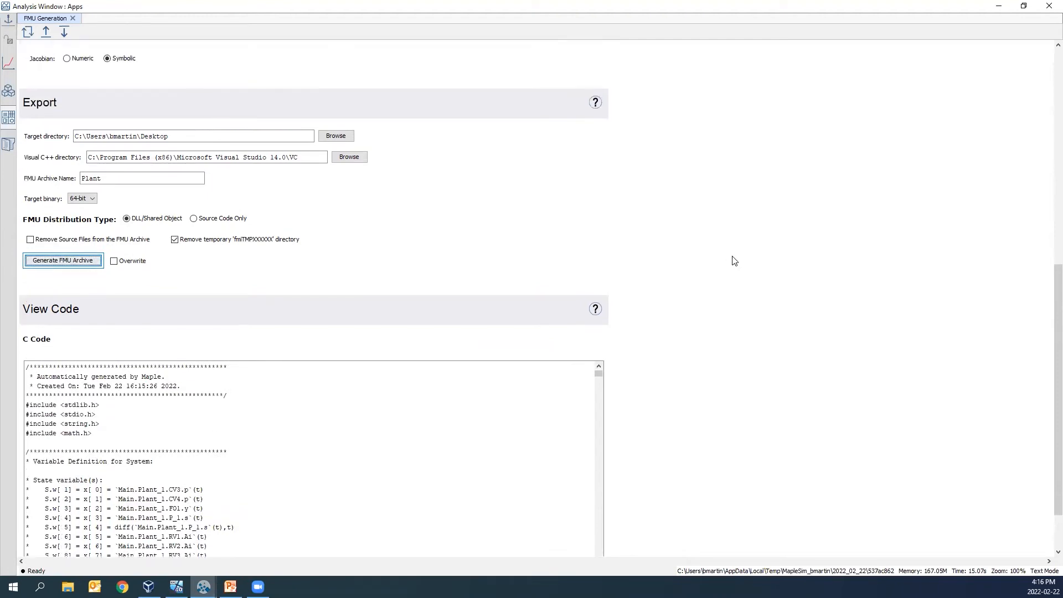
- Switch to MapleSim Insight and open Plant.fmu from the Desktop
left_click(999, 12)
left_click(998, 12)
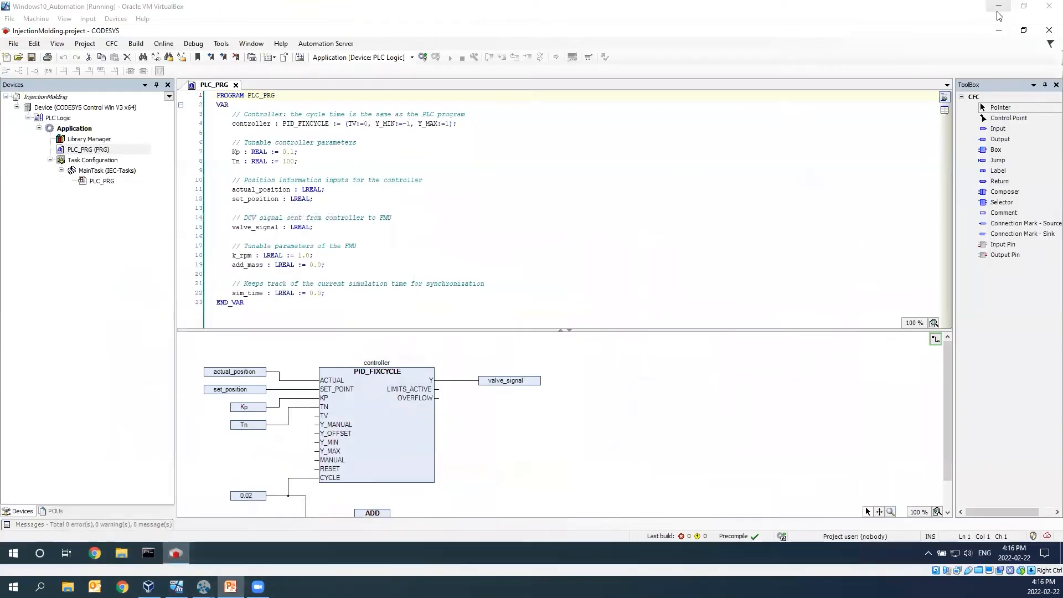
left_click(998, 7)
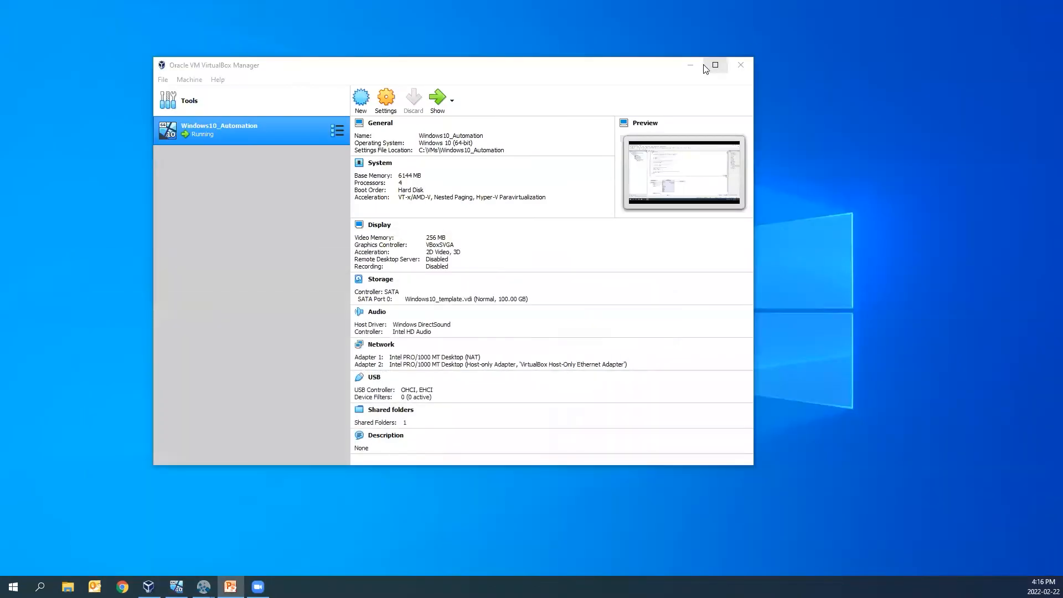
left_click(690, 65)
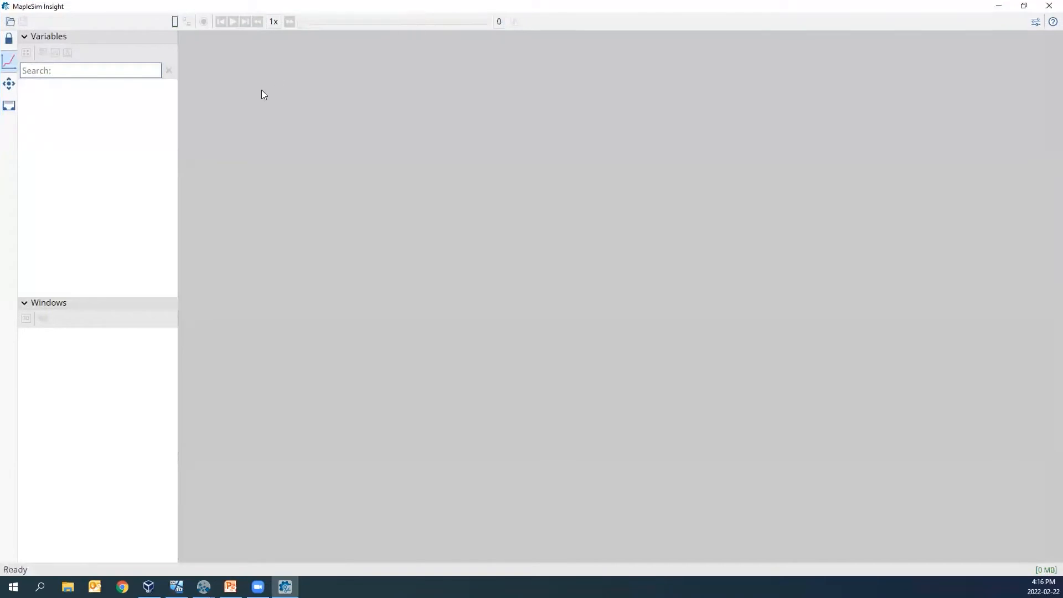
left_click(10, 22)
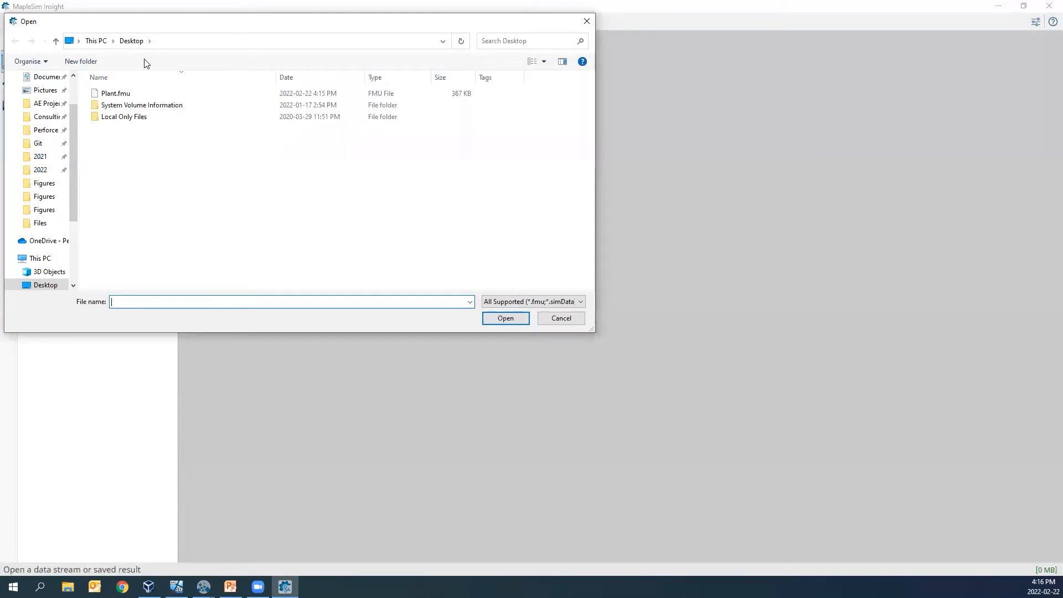
left_click(121, 93)
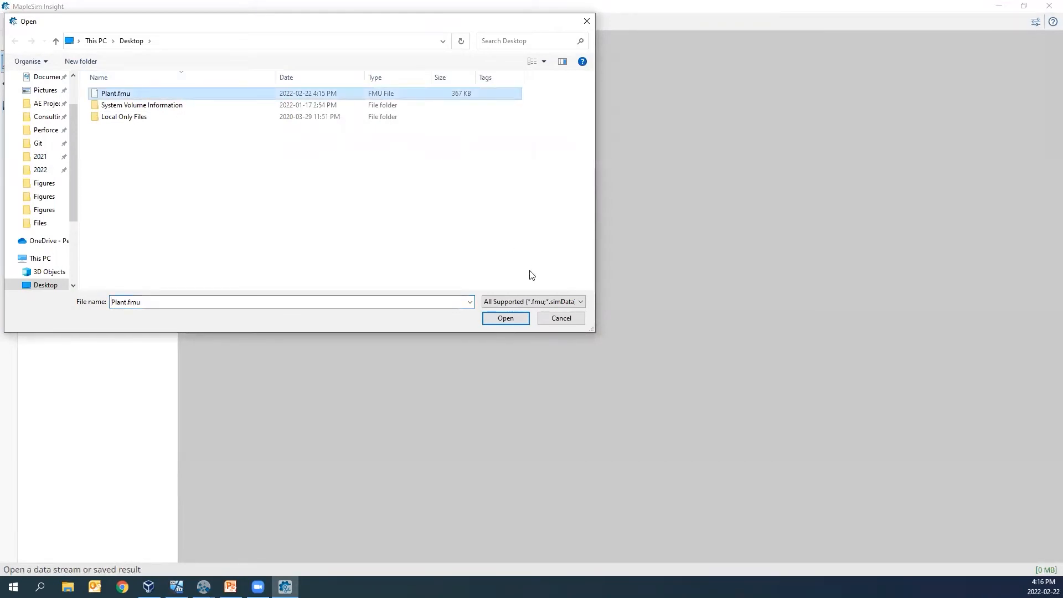
left_click(503, 320)
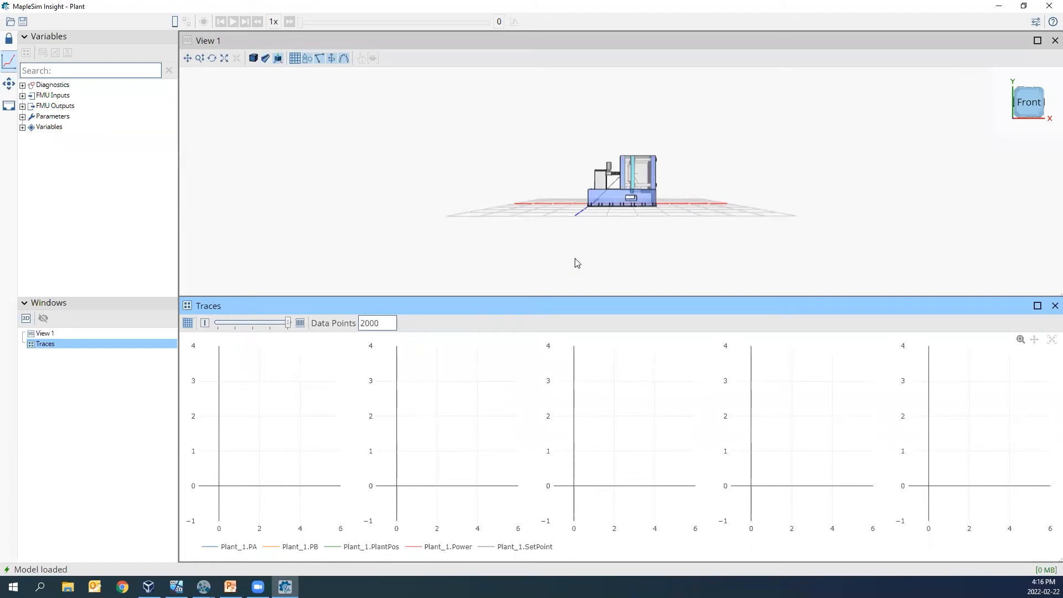
- Hide the thin connecting lines on the machine in the 3D view and examine the injection molding model
scroll(649, 189, "up", 5)
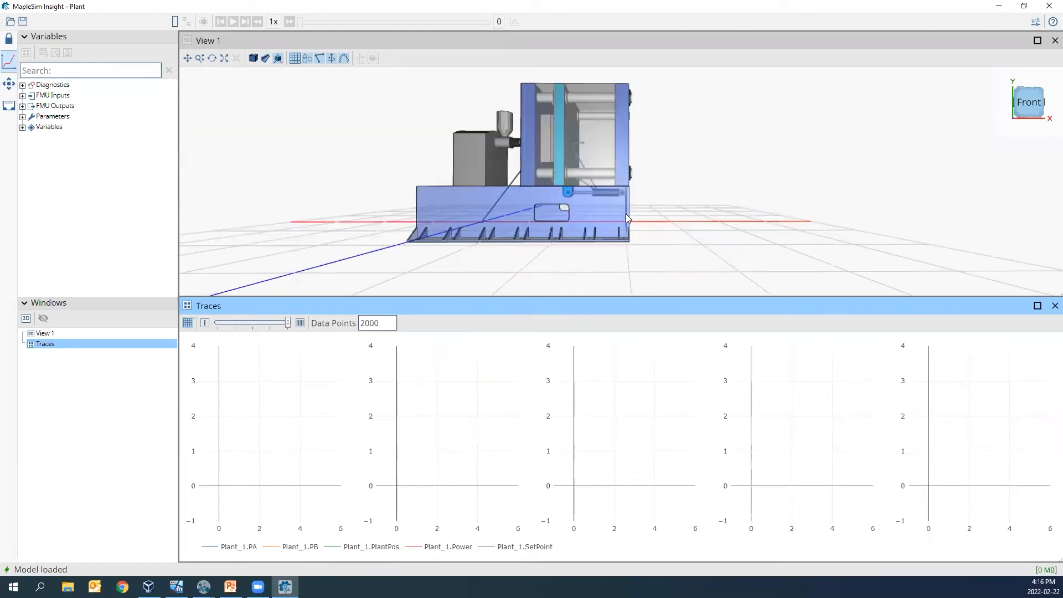
left_click(319, 58)
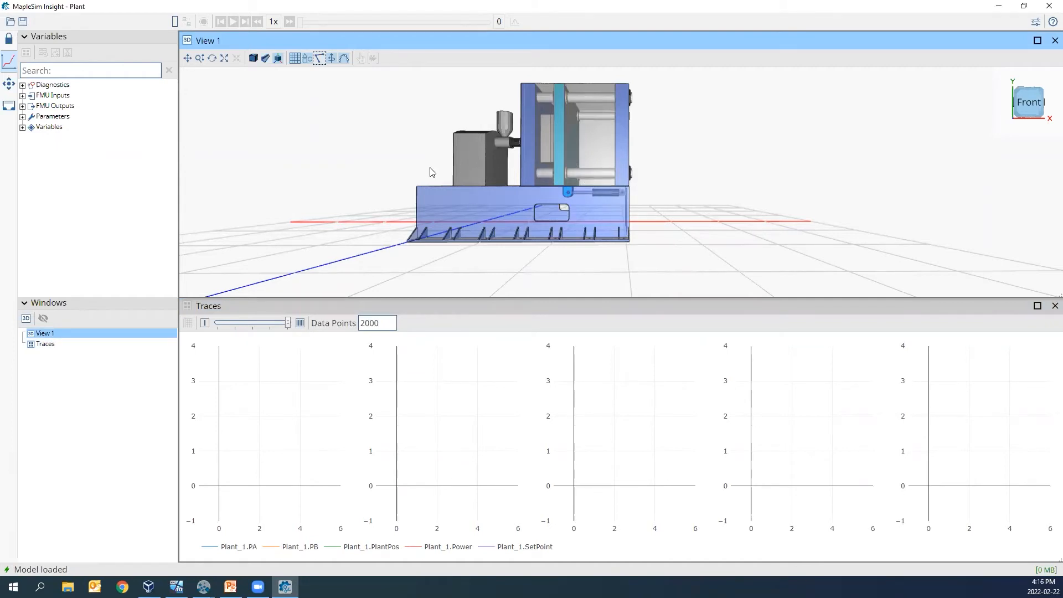
left_click_drag(494, 222, 508, 227)
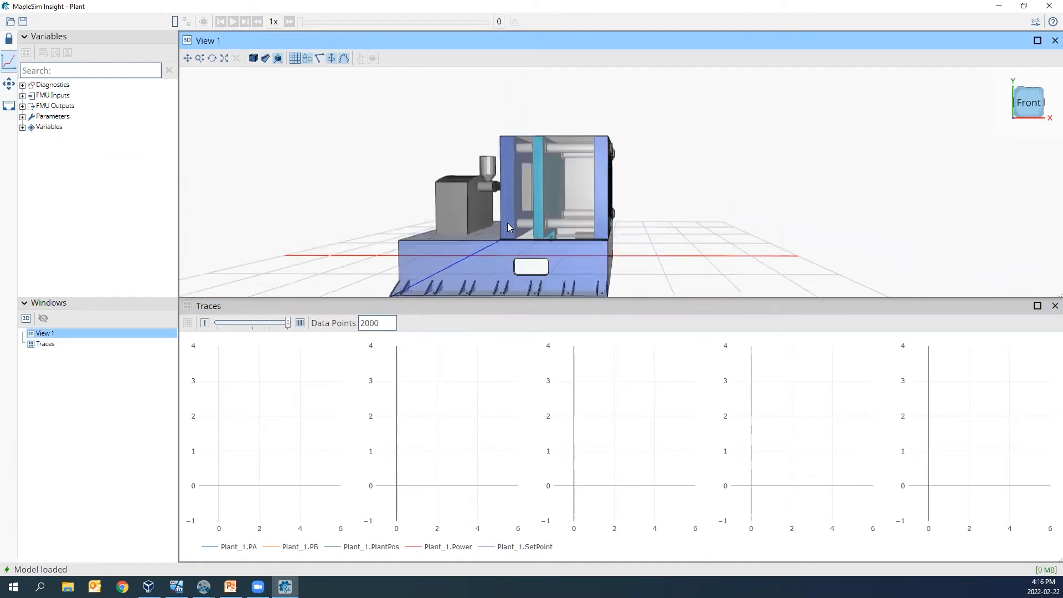
left_click(487, 262)
left_click_drag(527, 263, 739, 244)
left_click(758, 243)
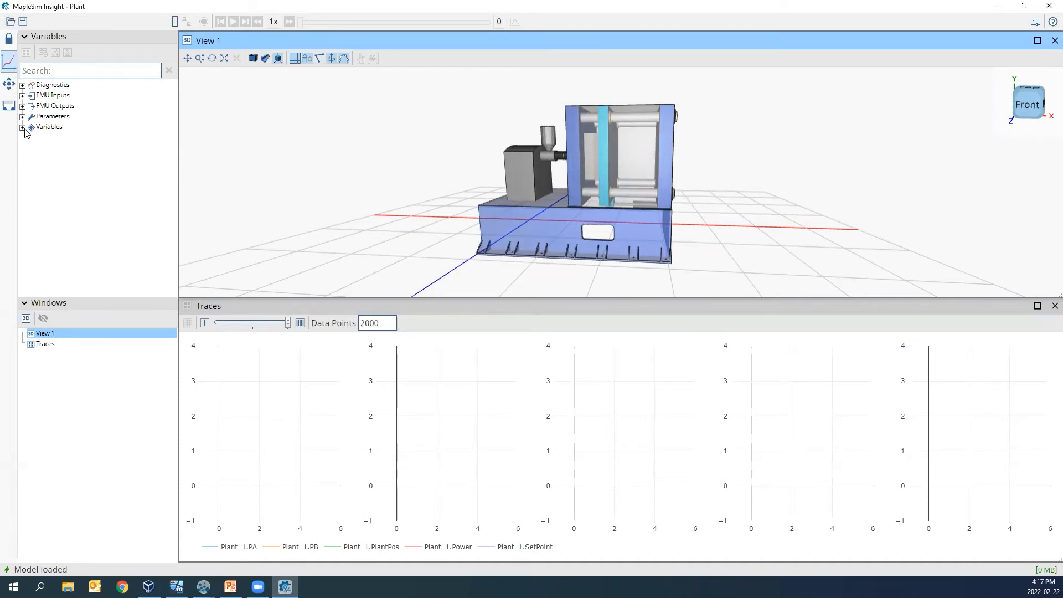
- Create an EDS file with all FMU inputs, tunable parameters and outputs included, and save it on the Desktop as Plant
left_click(9, 105)
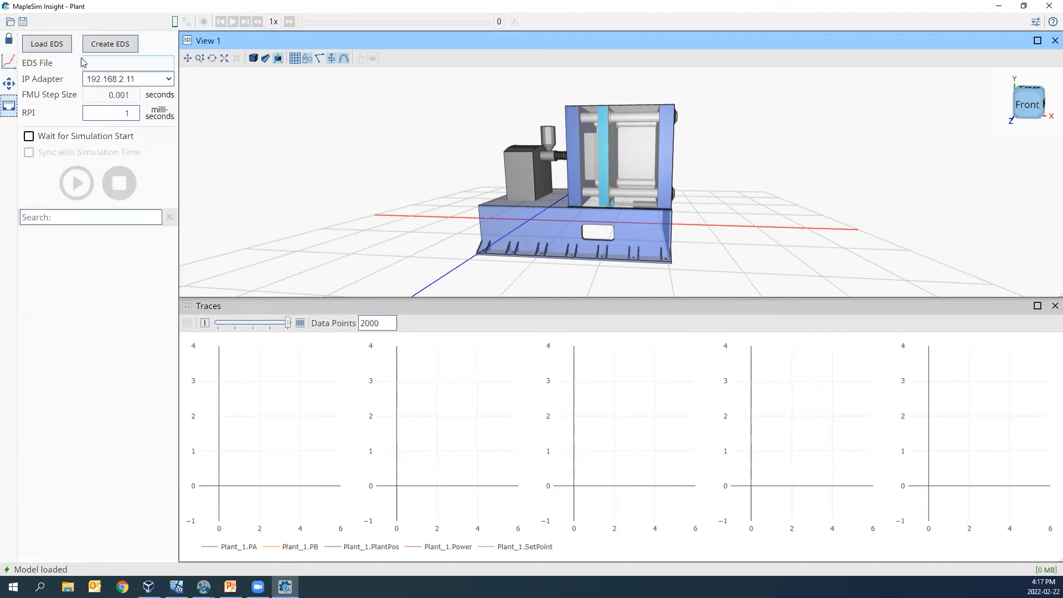
left_click(113, 49)
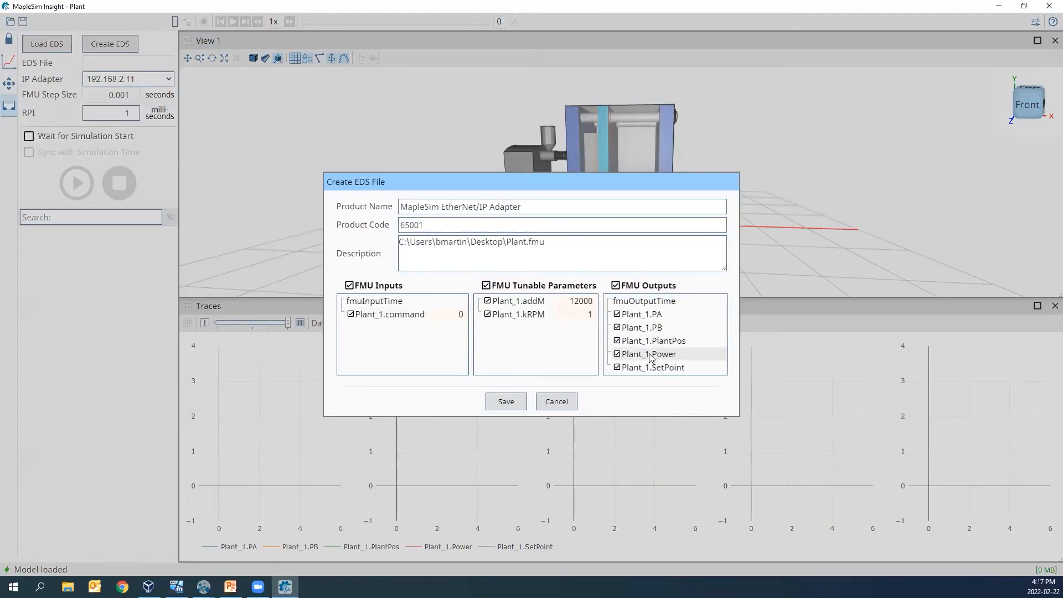
left_click(512, 407)
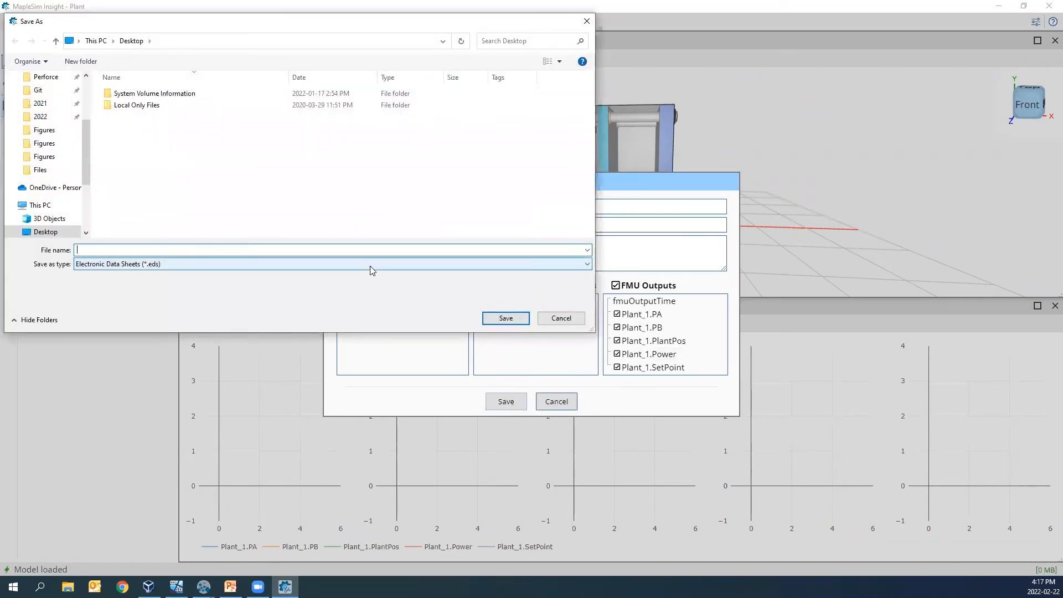
type("Plant")
key("Return")
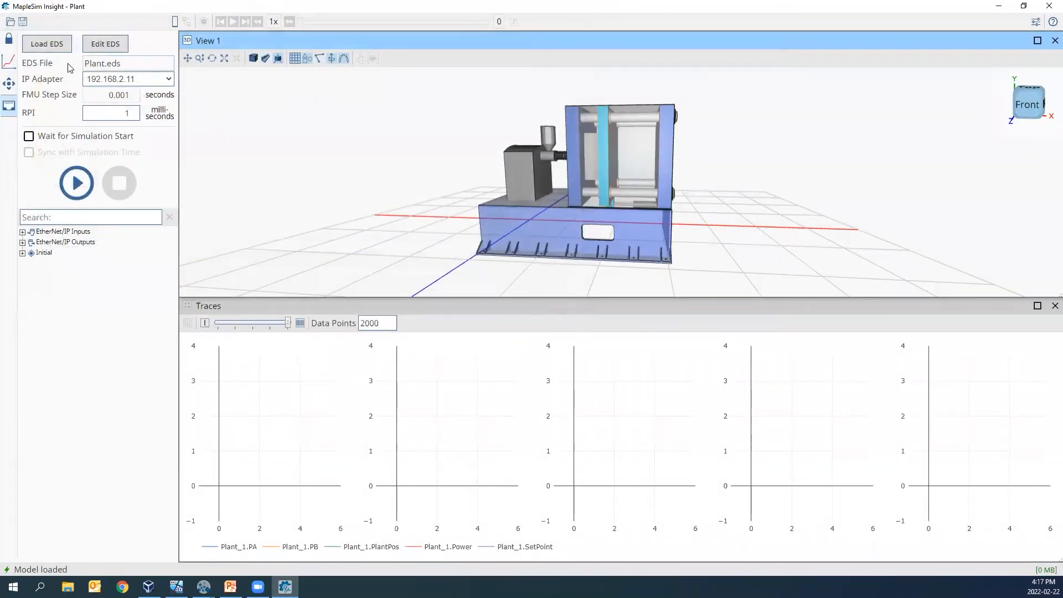
- Load Plant.eds from the Desktop and use it as the EDS file for the EtherNet/IP connection
left_click(47, 43)
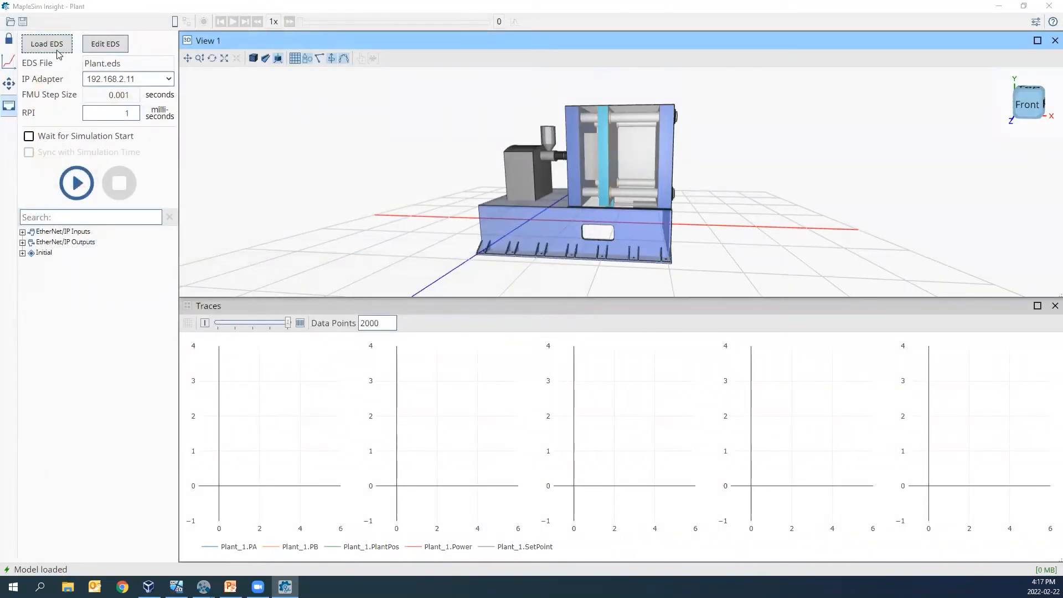
left_click(221, 94)
left_click(515, 320)
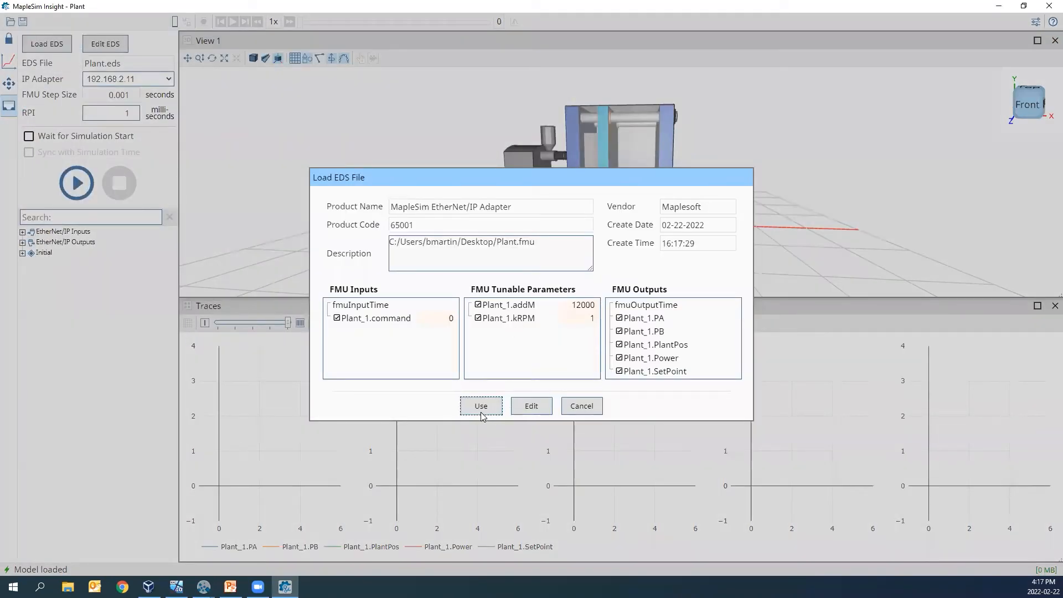
left_click(476, 410)
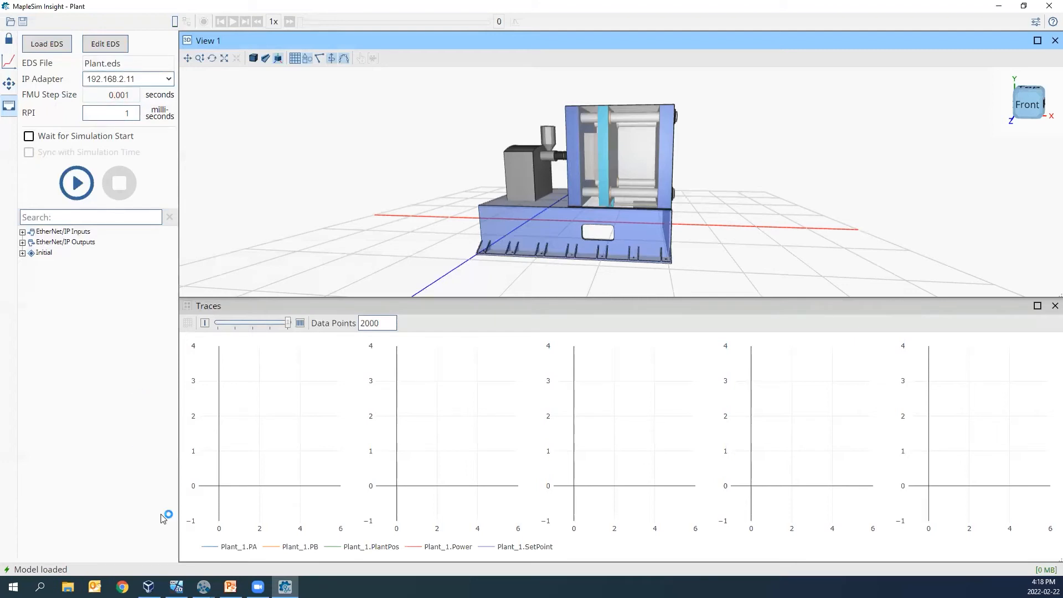
- Switch to the Windows10_Automation virtual machine and copy Plant.eds from the shared Desktop drive (Z:) into the InjectionMolding folder
left_click(176, 587)
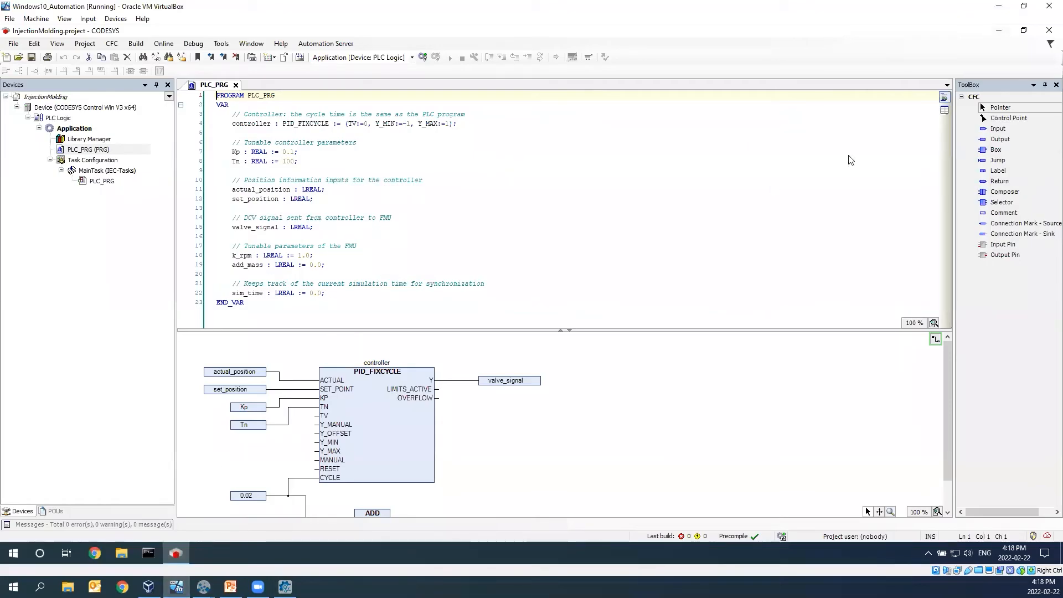
left_click(999, 30)
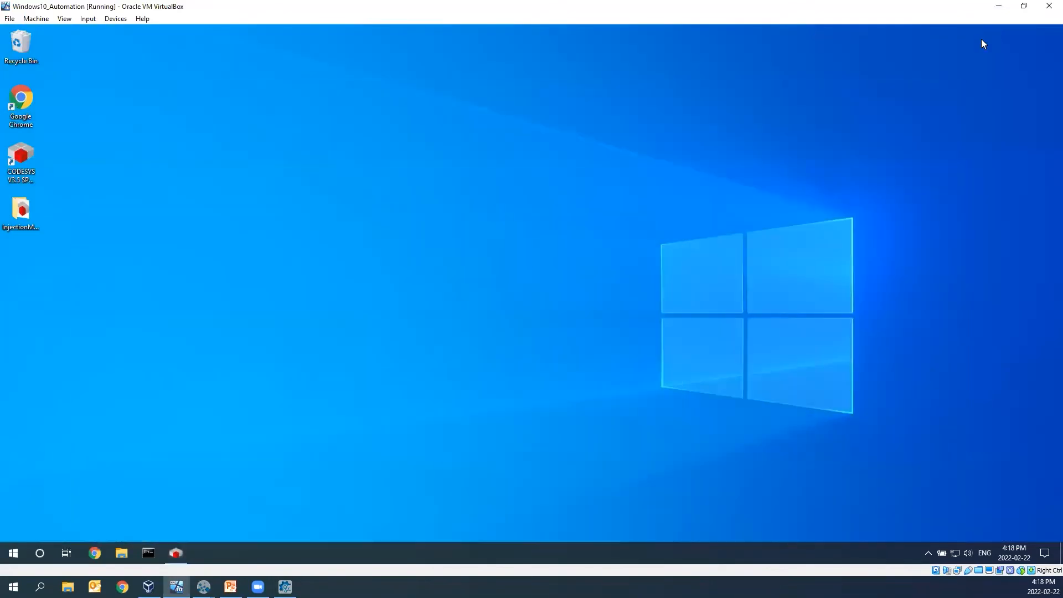
double_click(22, 215)
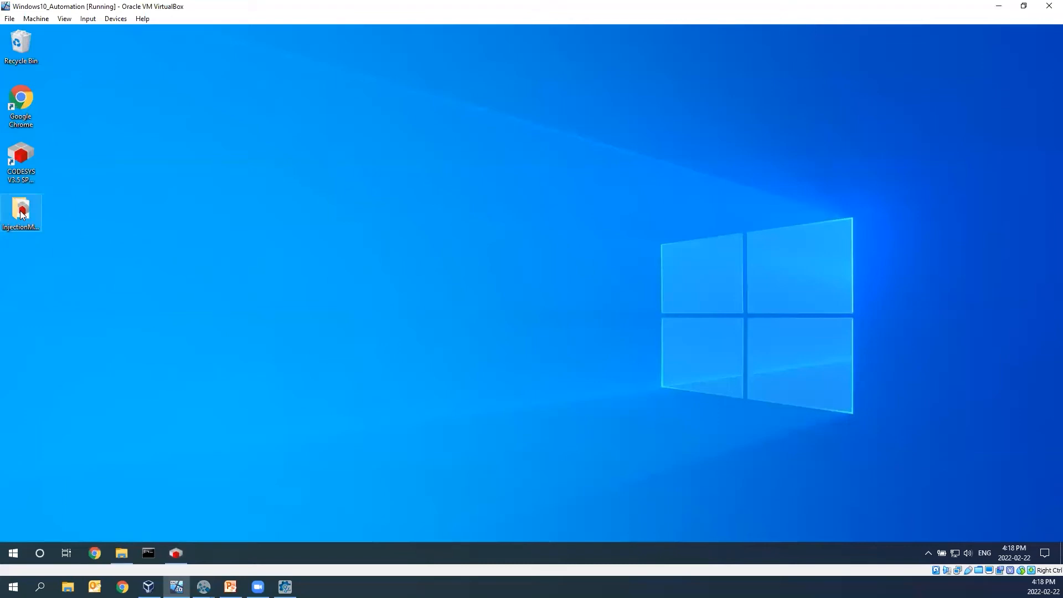
left_click_drag(704, 114, 639, 147)
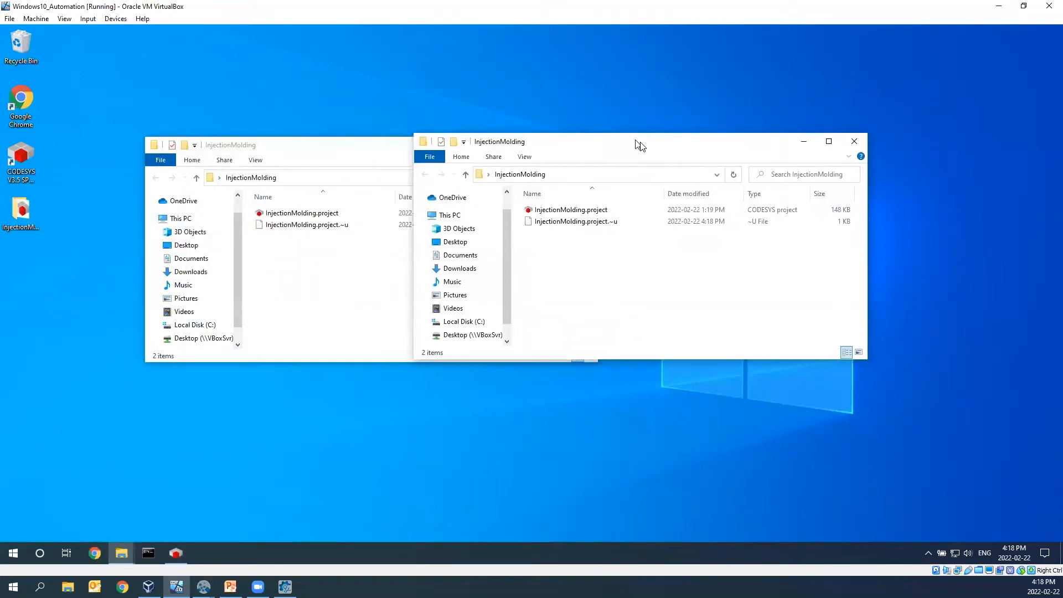
left_click(443, 337)
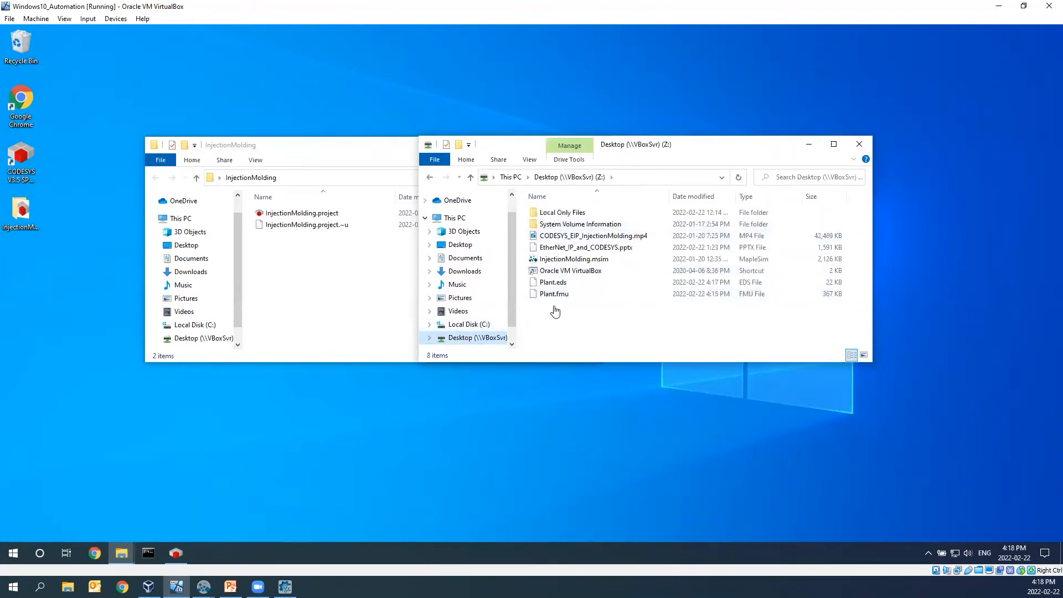
left_click(558, 284)
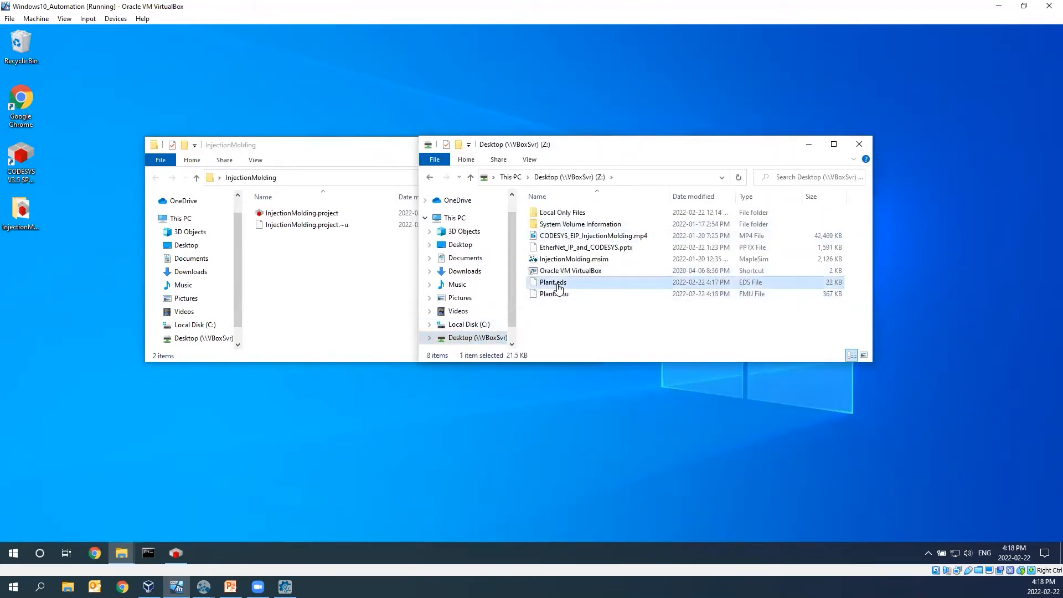
left_click(303, 283)
key("ctrl+v")
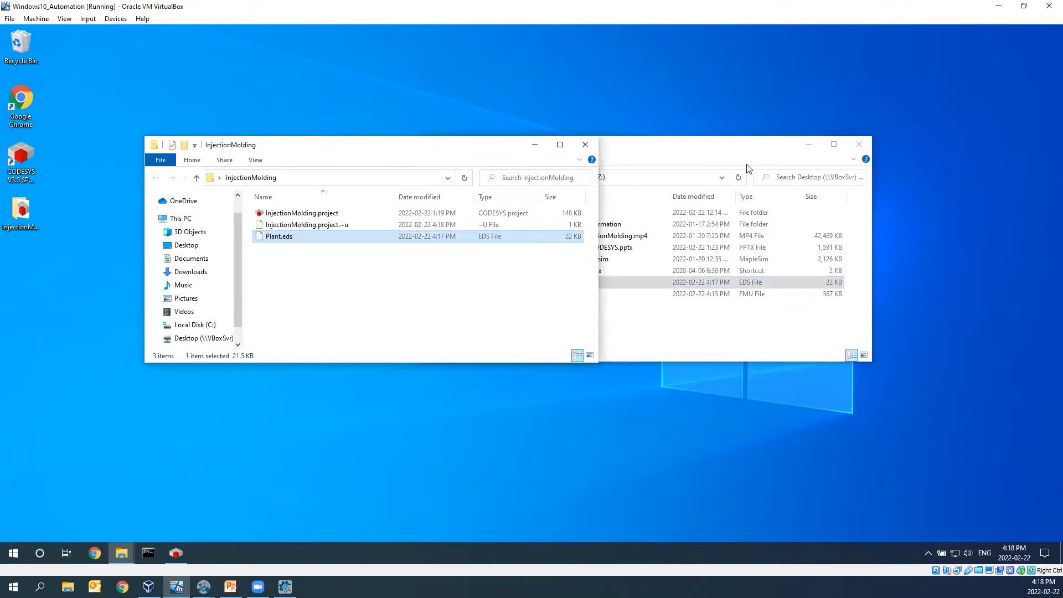
left_click(859, 144)
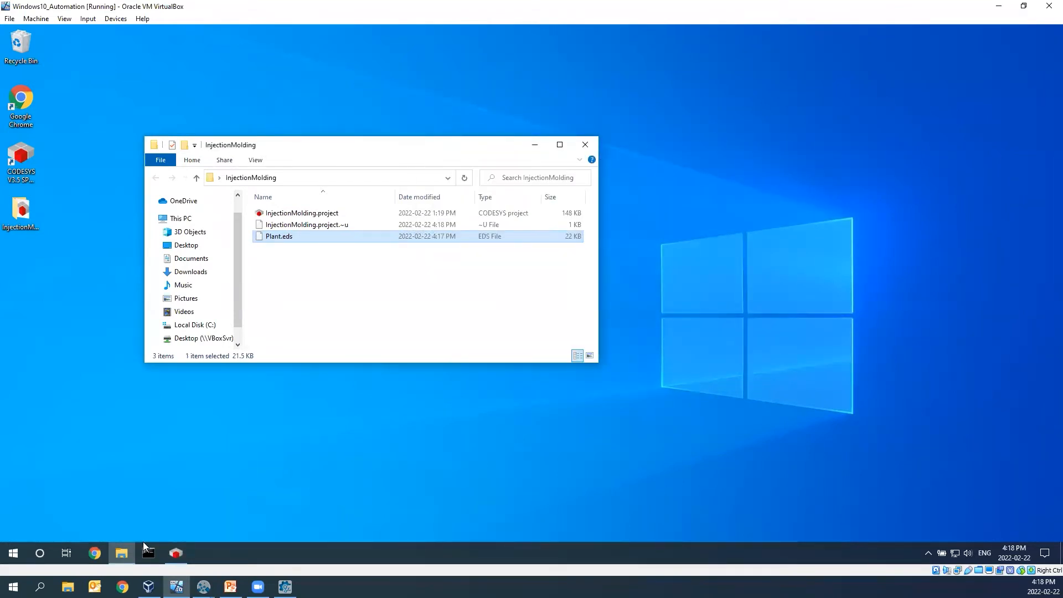
- Switch to CODESYS and install Plant.eds from the InjectionMolding folder as a device description in the system device repository
left_click(176, 553)
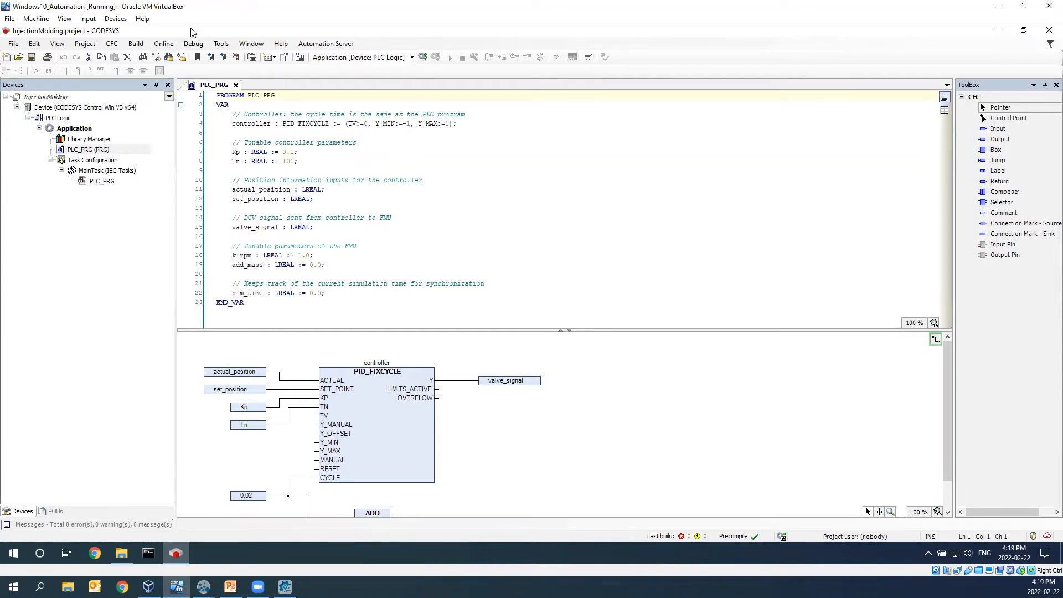
left_click(220, 43)
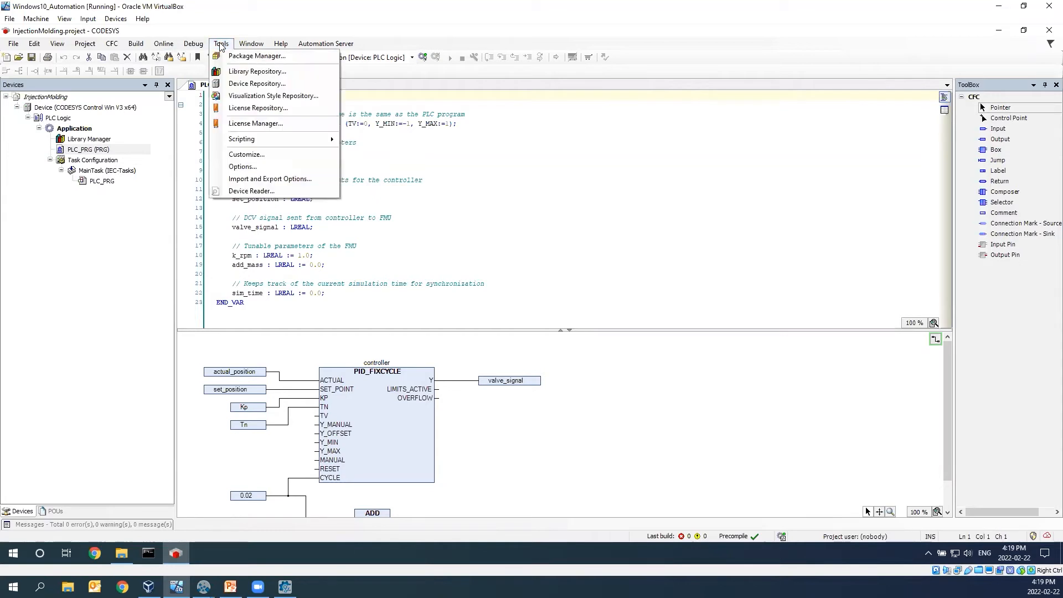
left_click(256, 84)
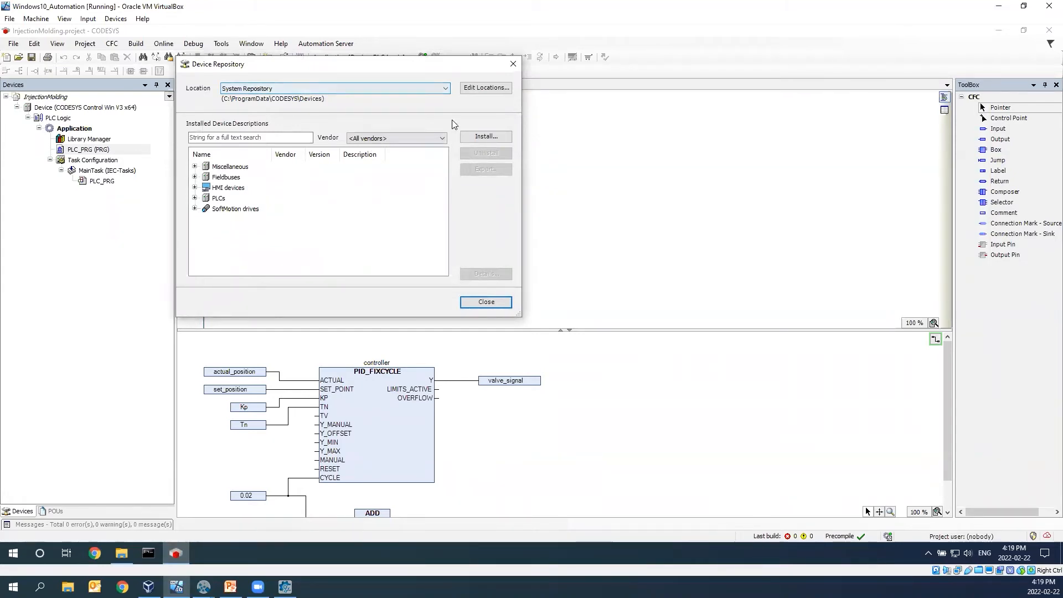
left_click(488, 139)
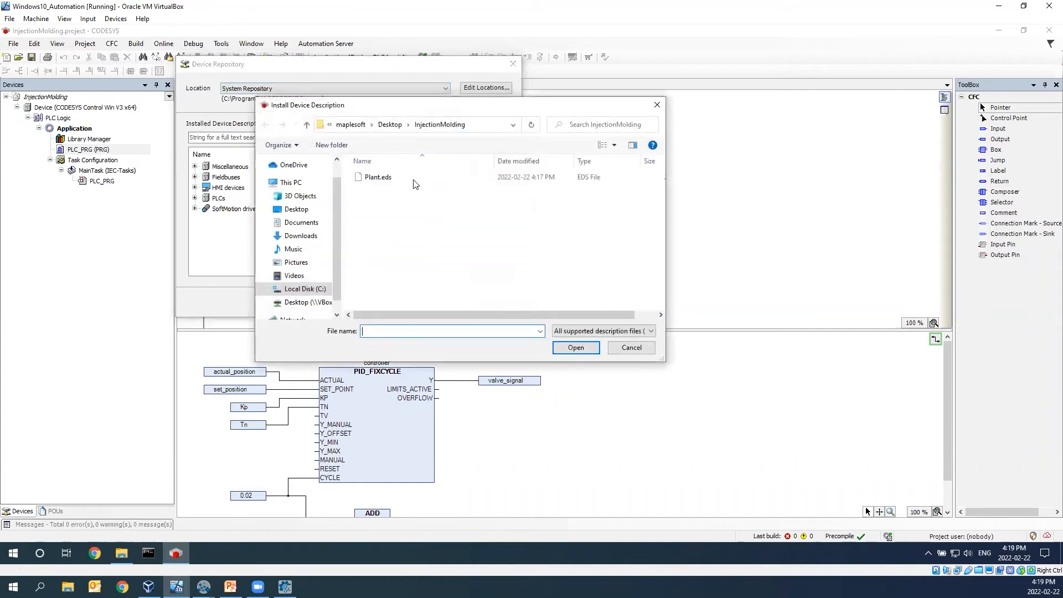
left_click(388, 180)
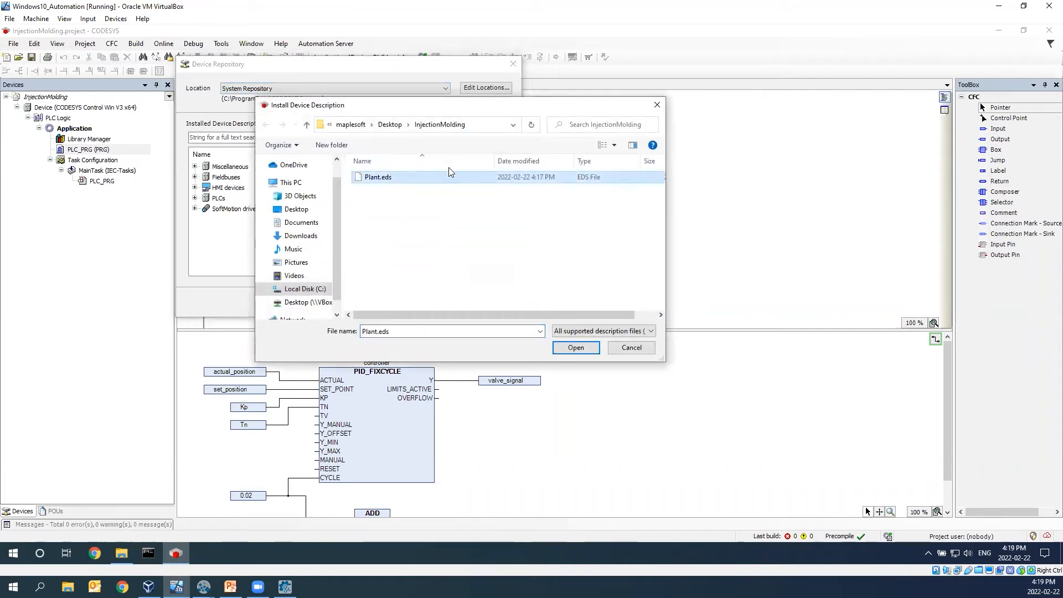
left_click(574, 347)
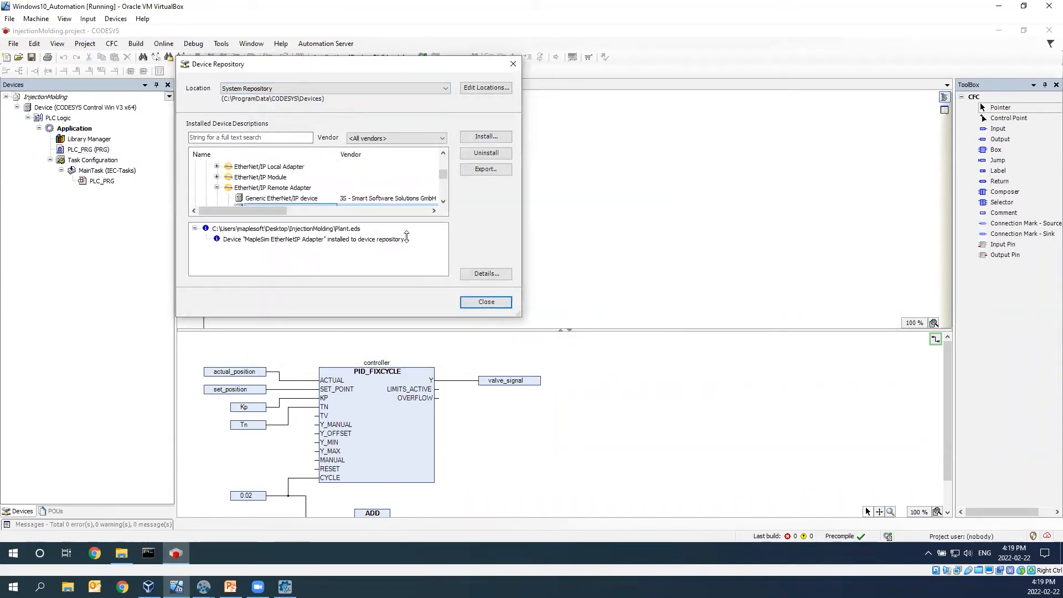
scroll(369, 201, "down", 1)
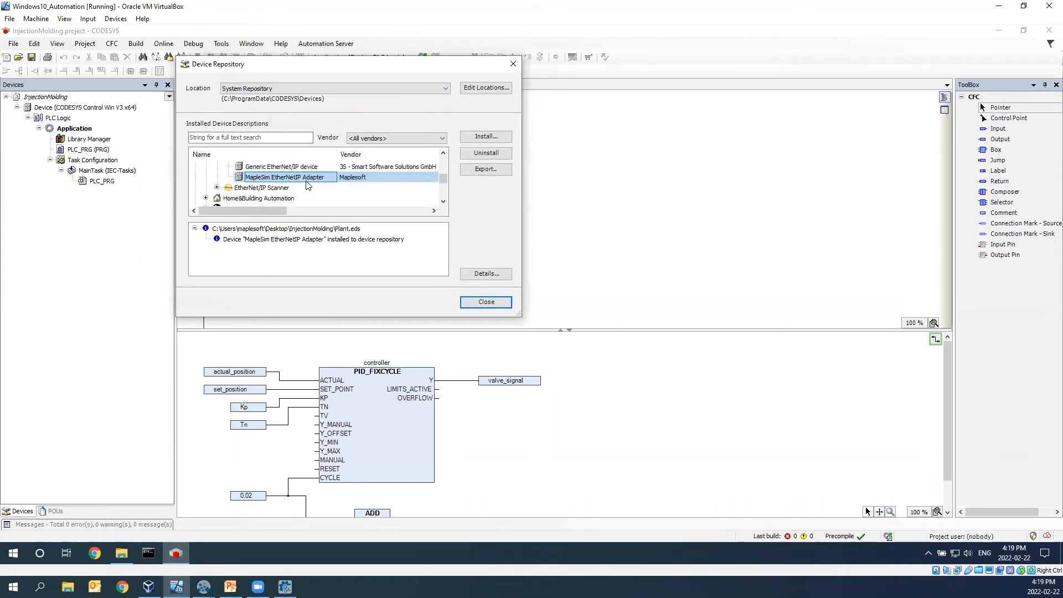
left_click(486, 304)
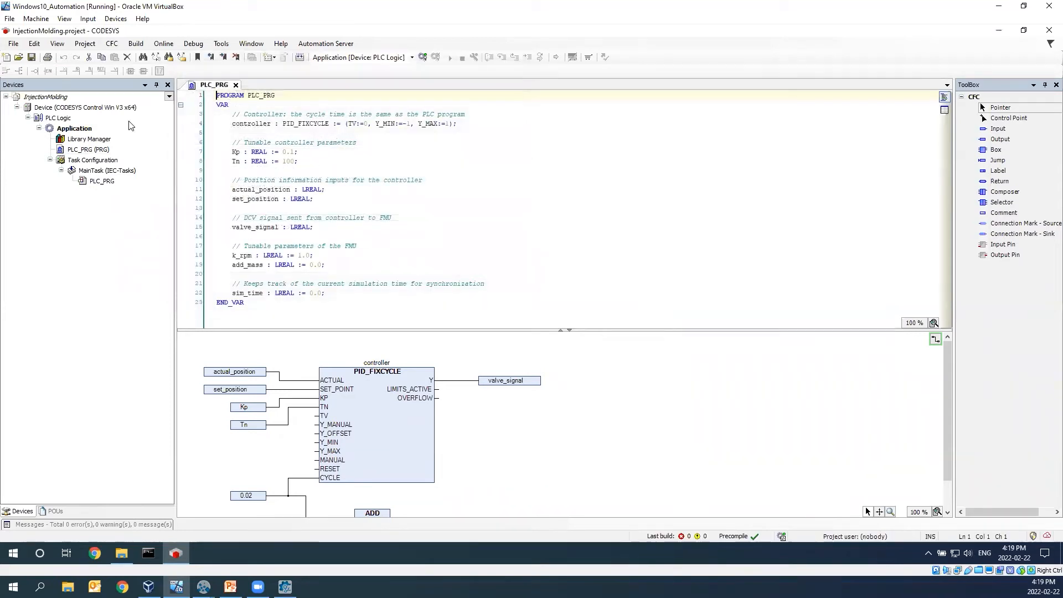
- Append an Ethernet adapter from the fieldbus devices to the CODESYS Control Win V3 x64 device
left_click(57, 109)
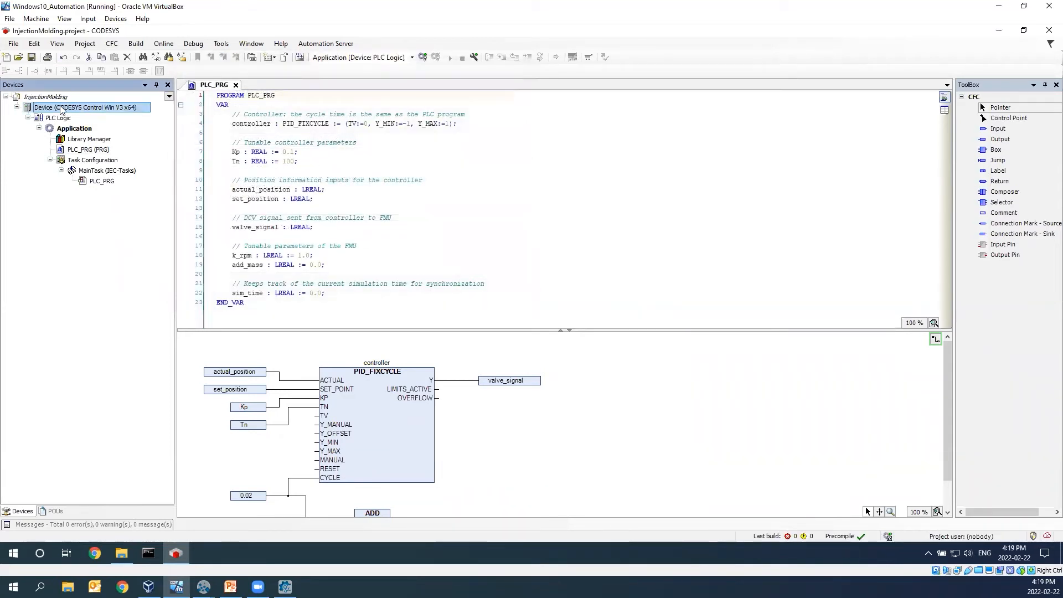
right_click(62, 110)
left_click(135, 221)
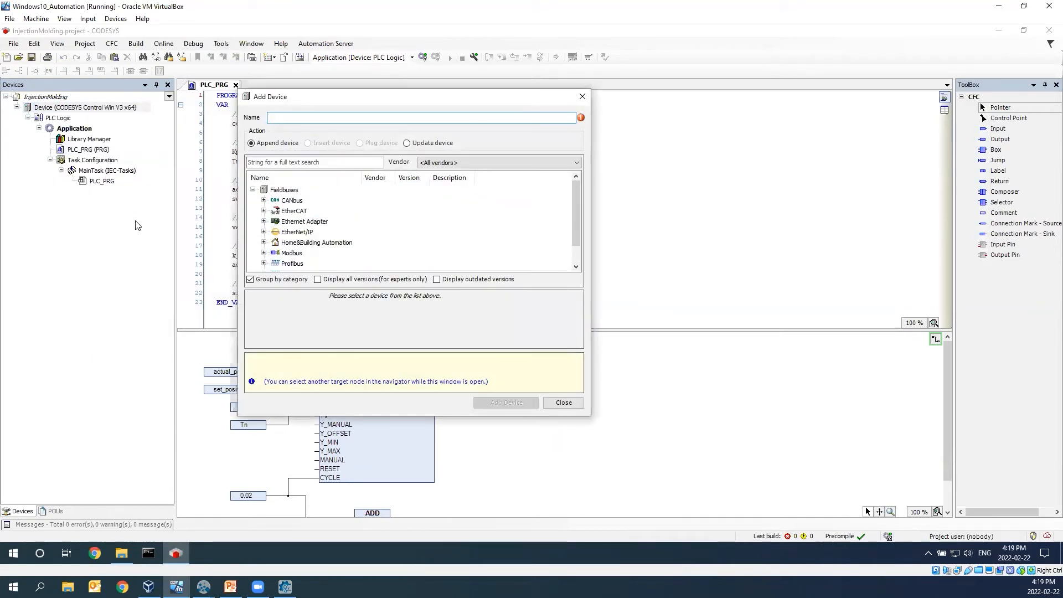
left_click(264, 222)
left_click(305, 232)
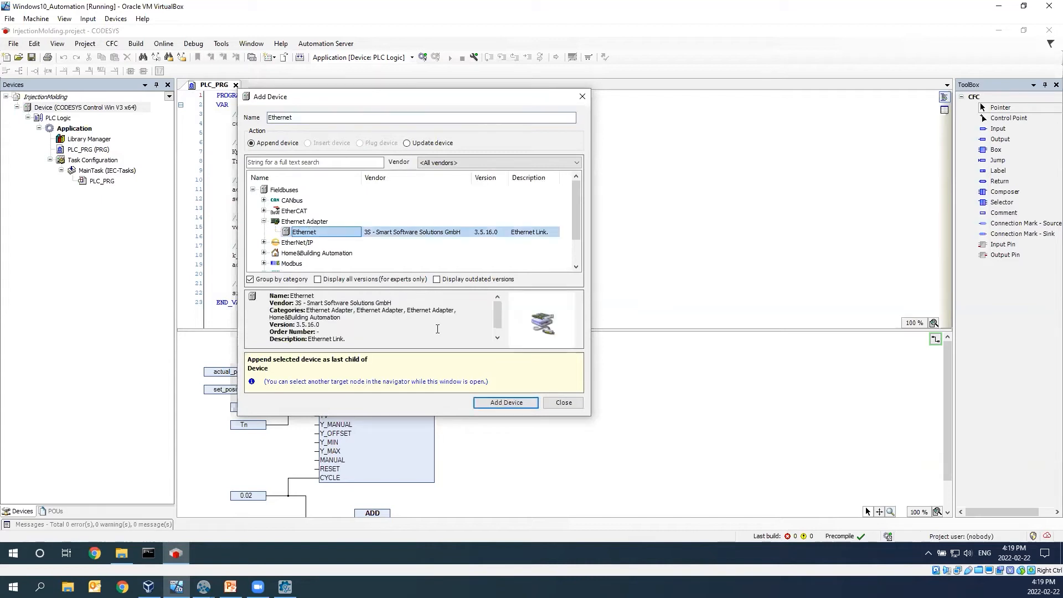
left_click(508, 403)
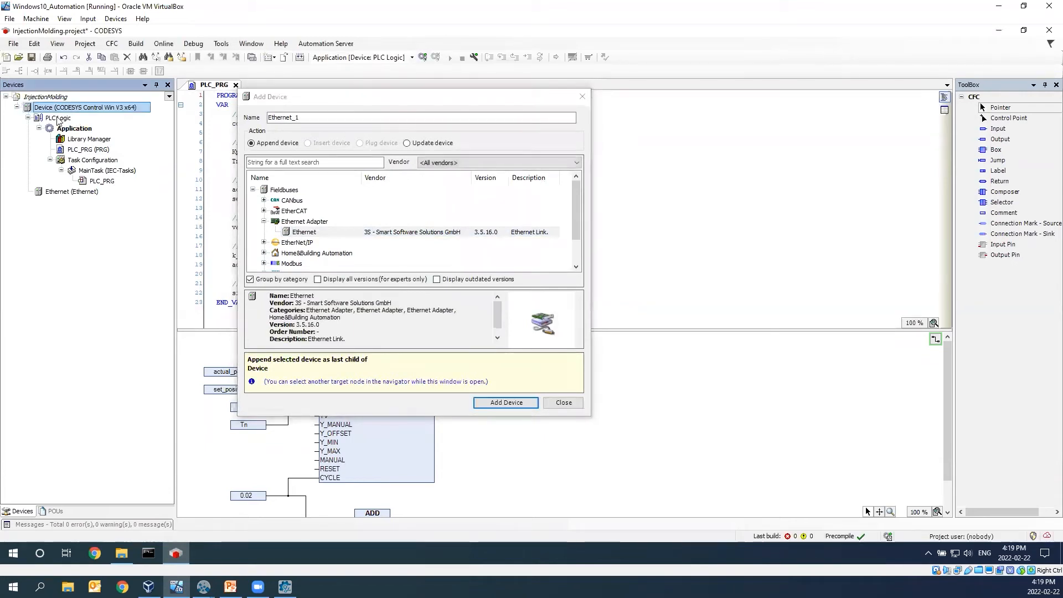
- Append an EtherNet/IP Scanner to the Ethernet adapter in the device tree
left_click(68, 192)
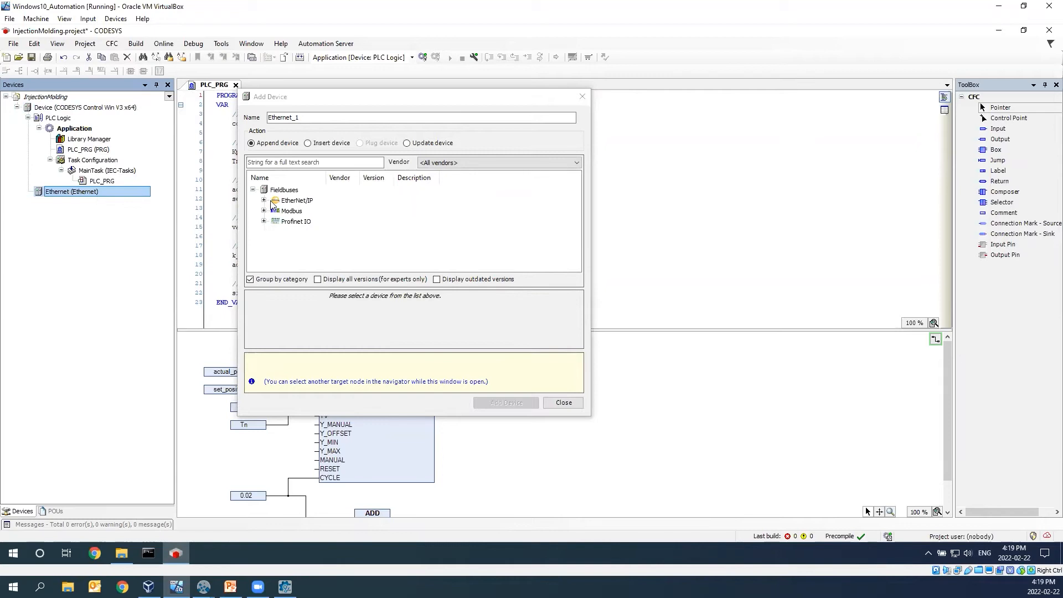
left_click(263, 200)
left_click(274, 222)
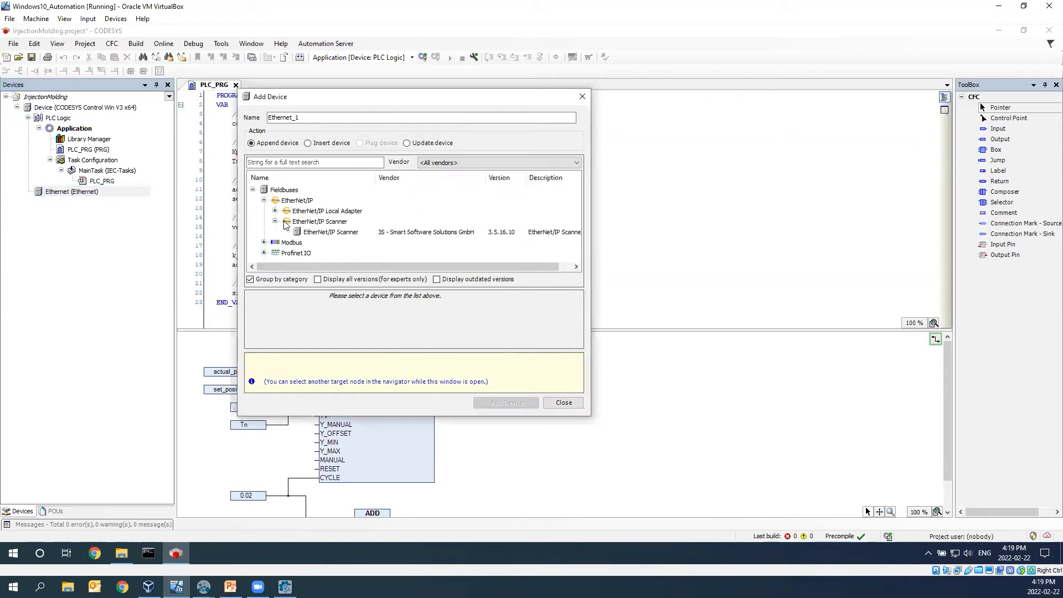
left_click(327, 233)
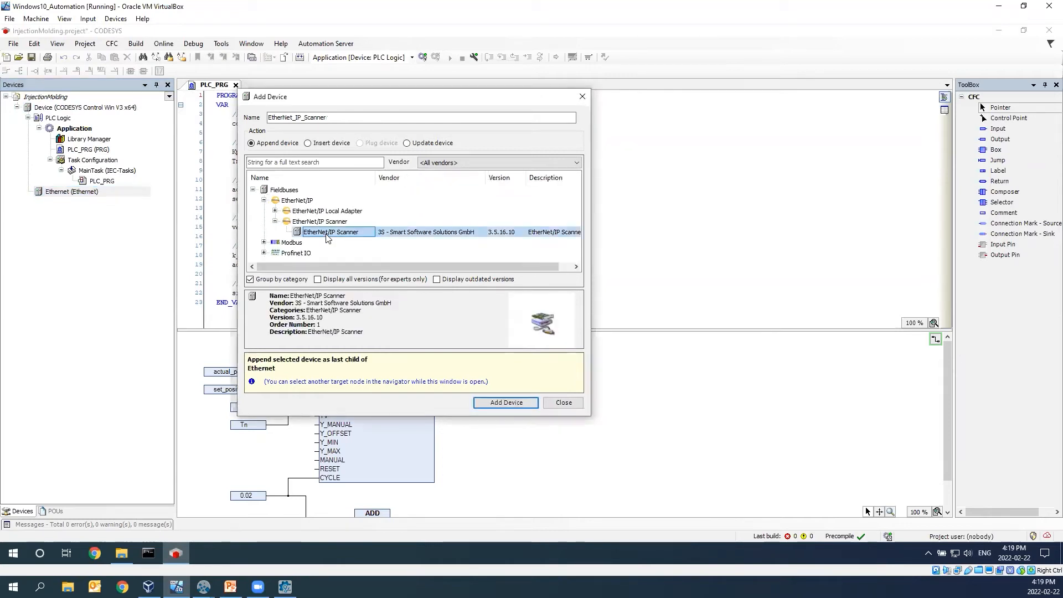
left_click(506, 403)
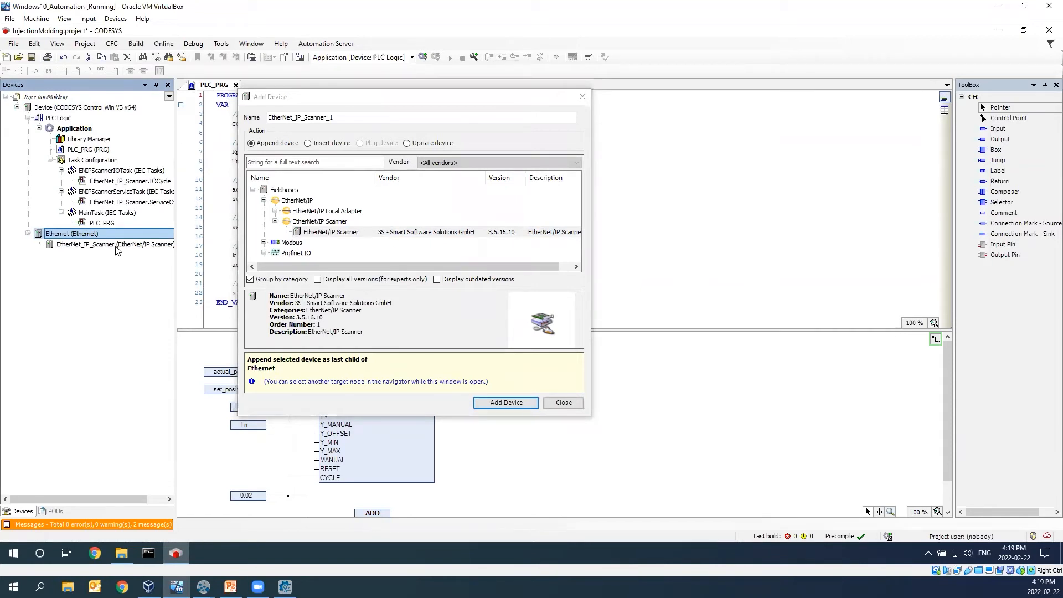
- Append the MapleSim EtherNetIP Adapter as a remote adapter under the EtherNet/IP Scanner and finish adding devices
left_click(117, 245)
left_click(348, 233)
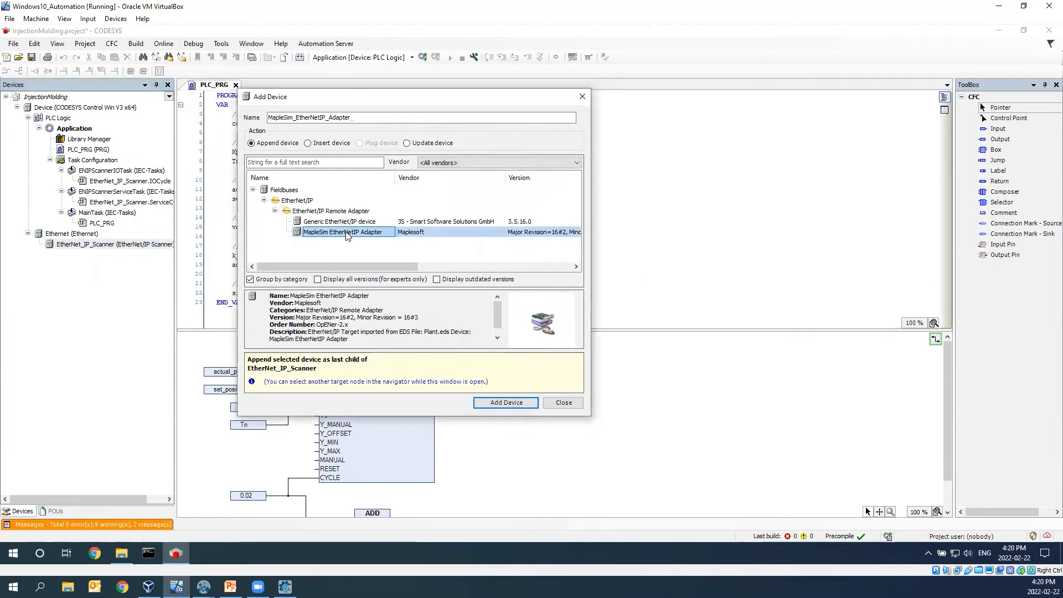
left_click(512, 404)
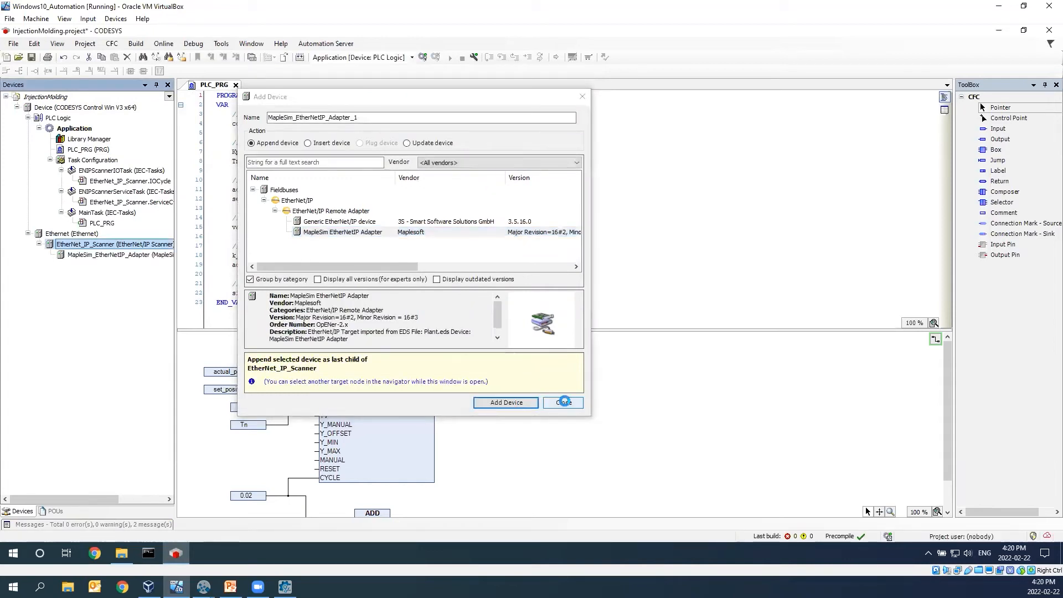
left_click(564, 403)
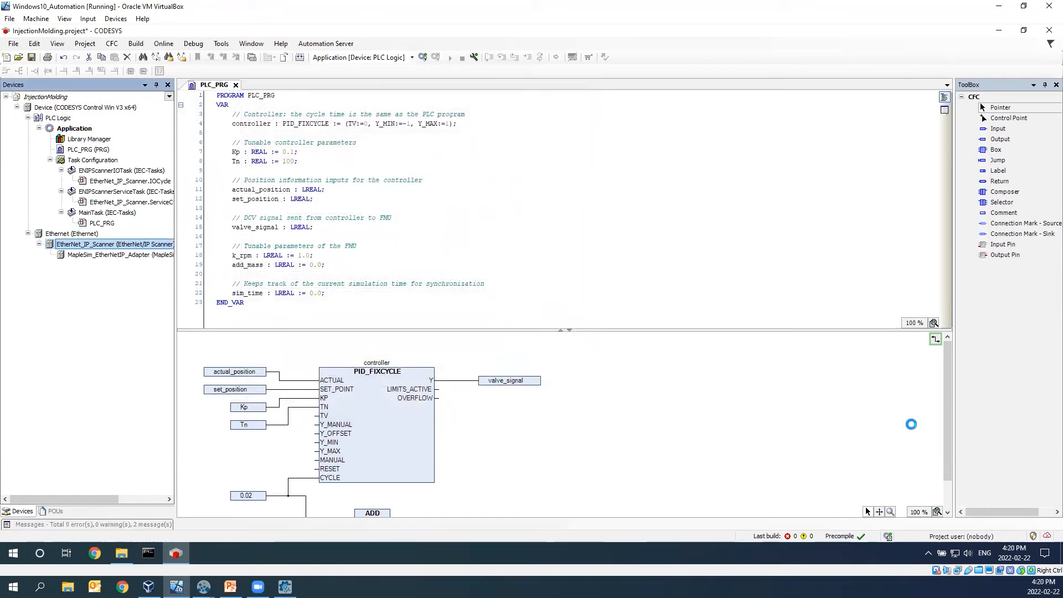
- Start the CODESYS Control Win x64 soft PLC from its system tray controller
left_click(928, 554)
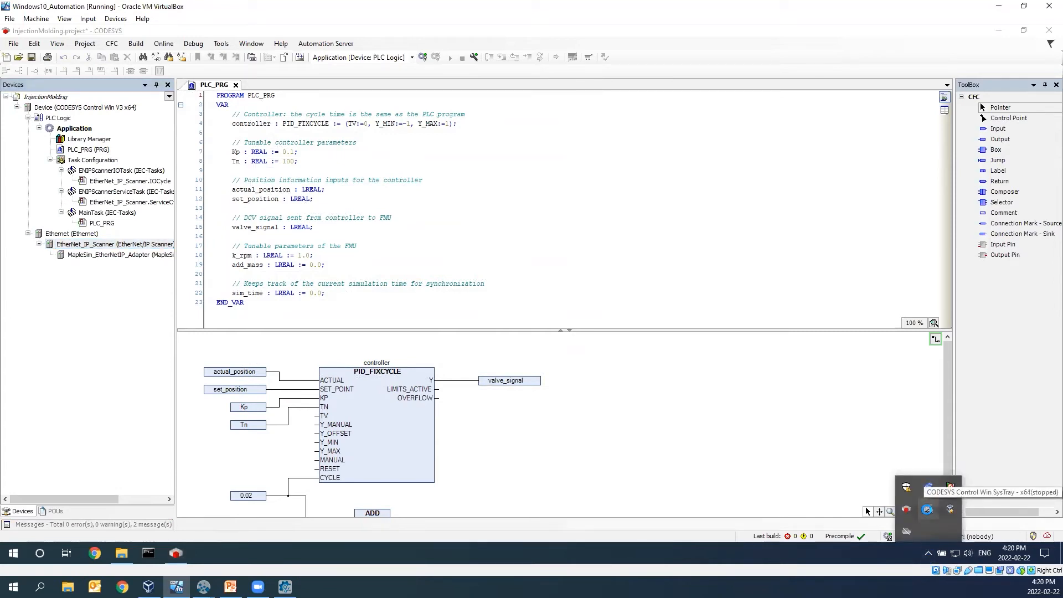
right_click(928, 508)
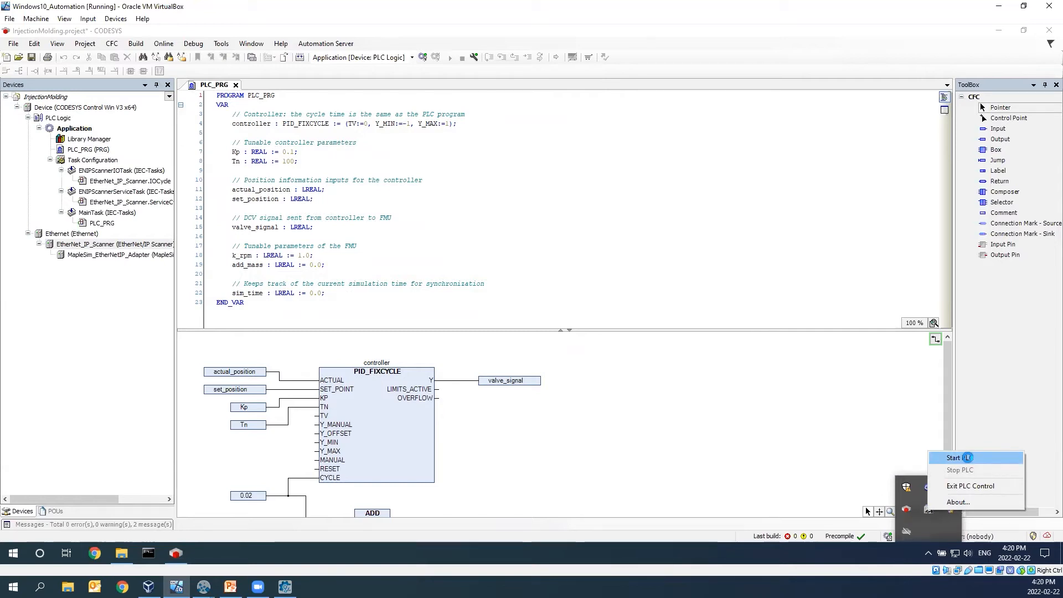
left_click(967, 457)
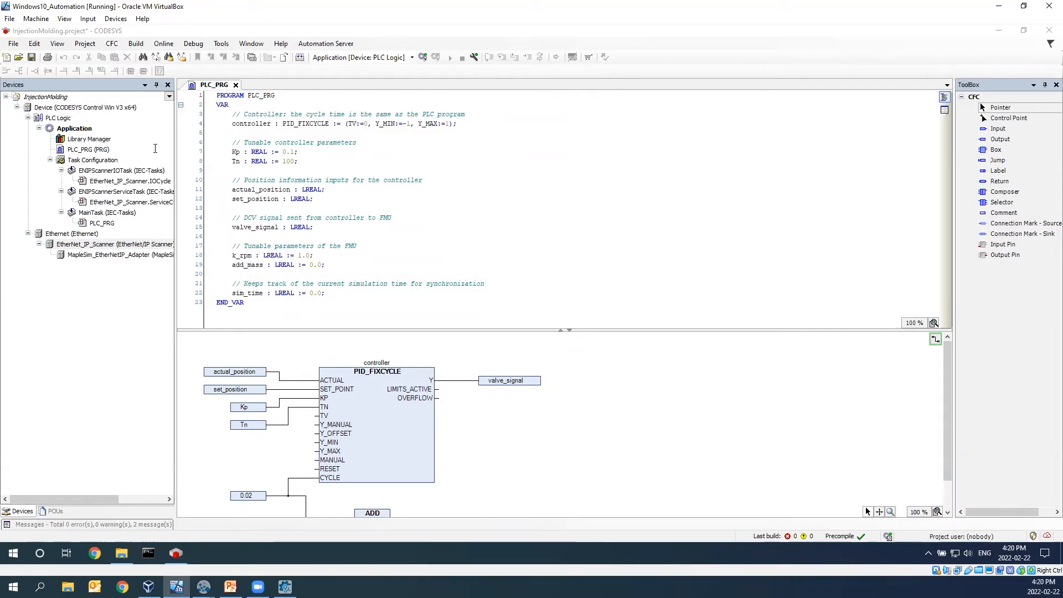
- Connect the CODESYS Control Win V3 x64 device to the running soft PLC through Gateway-1
left_click(113, 108)
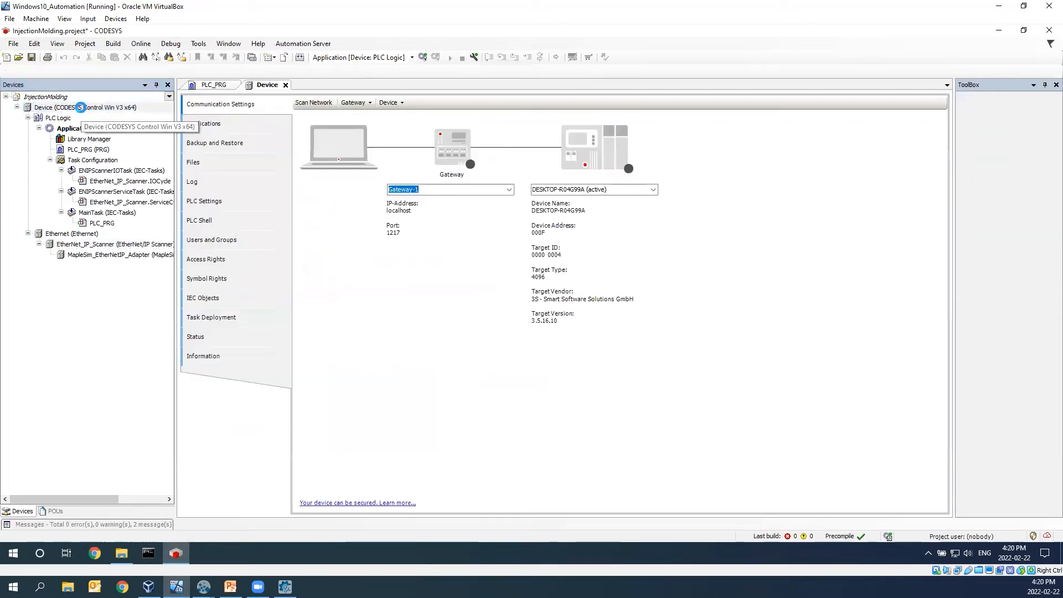
left_click(633, 190)
key("Return")
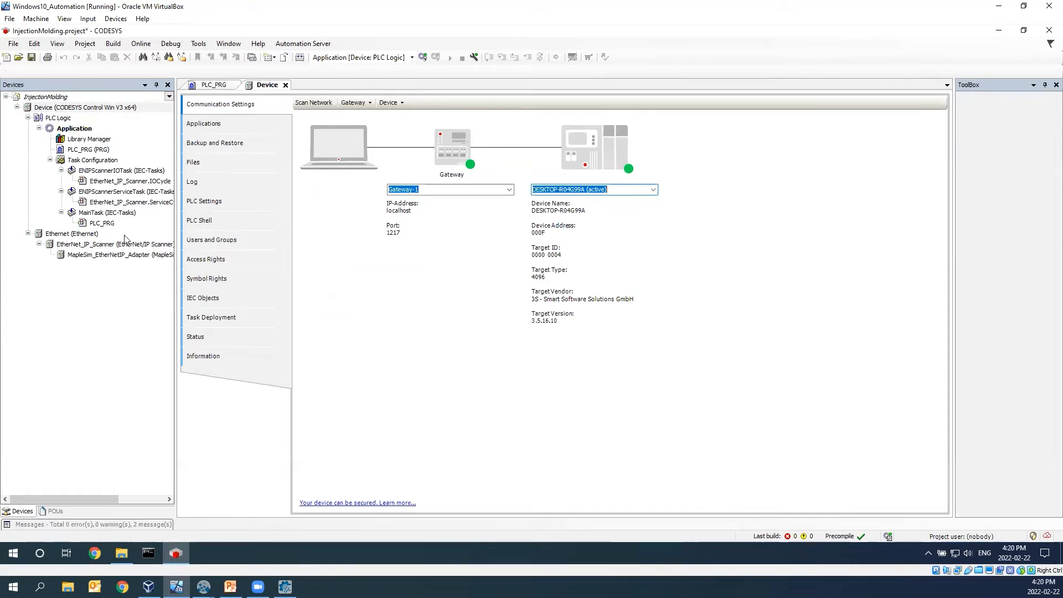
- Assign the Ethernet 2 network interface with IP address 192.168.2.10 to the Ethernet adapter device
double_click(83, 234)
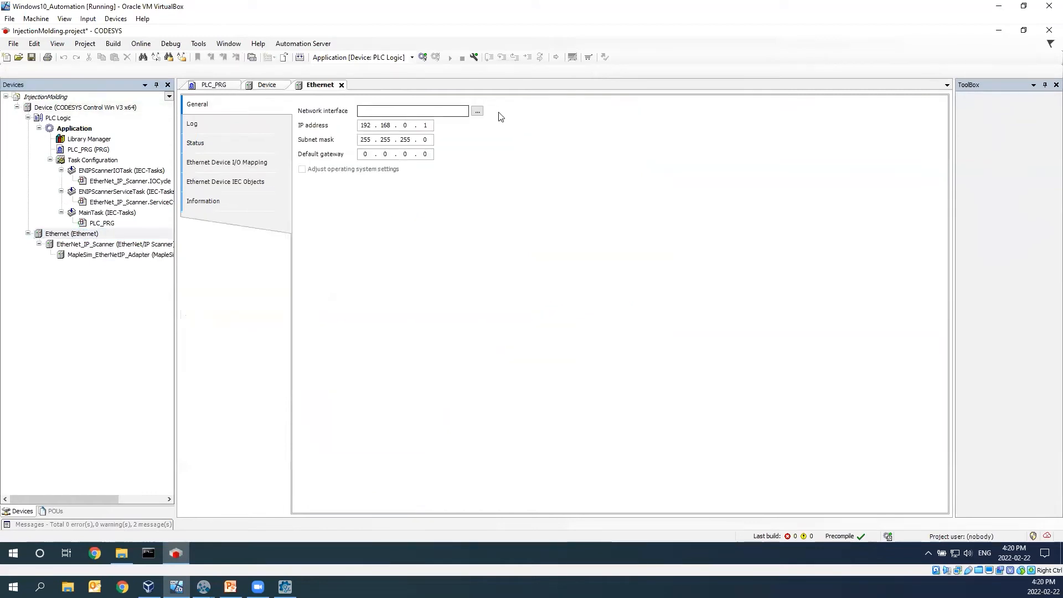
left_click(476, 110)
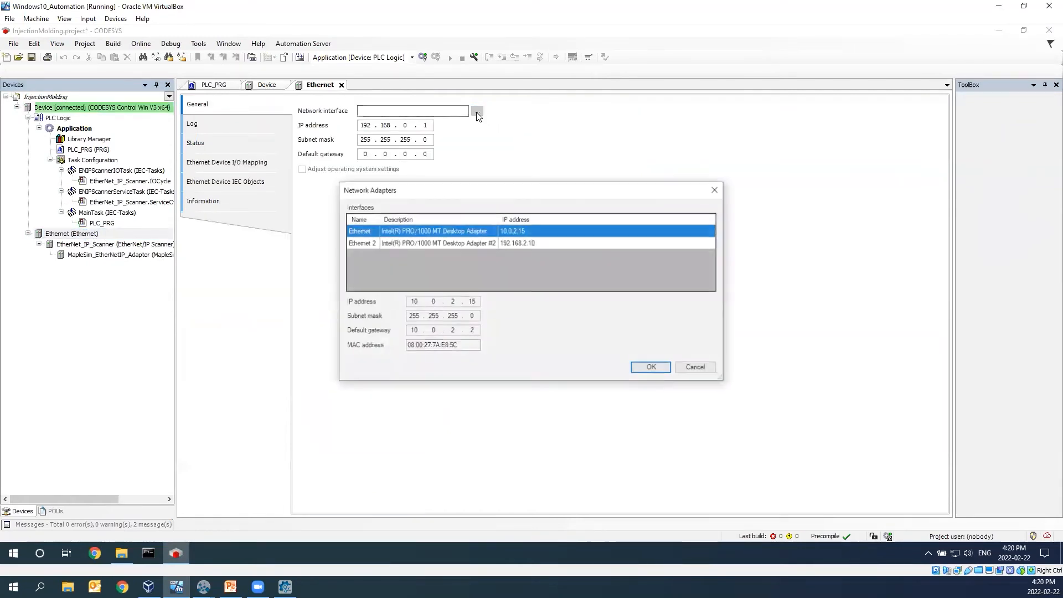
left_click(515, 244)
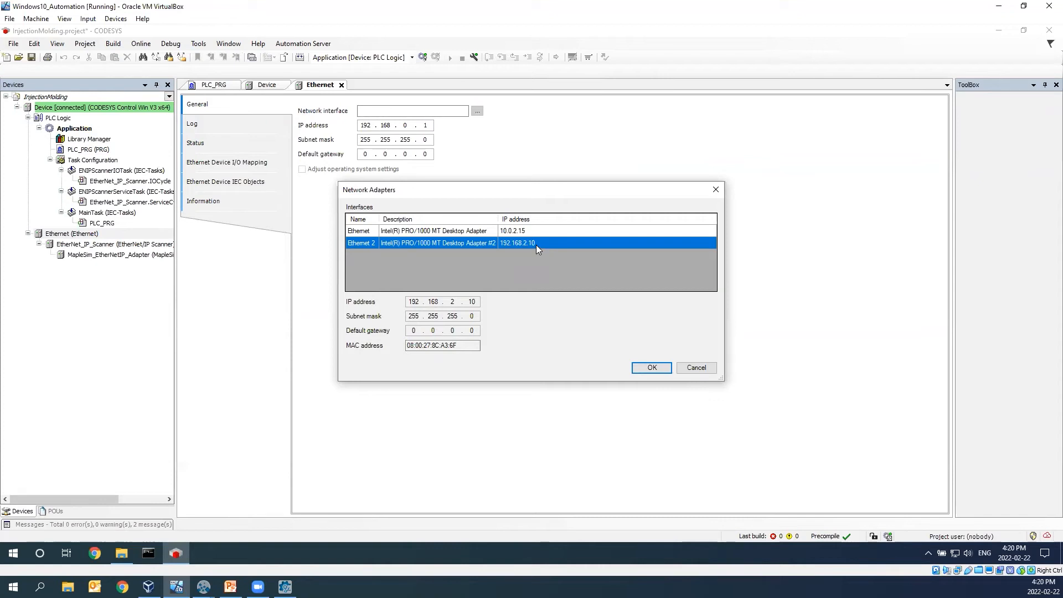
left_click(658, 367)
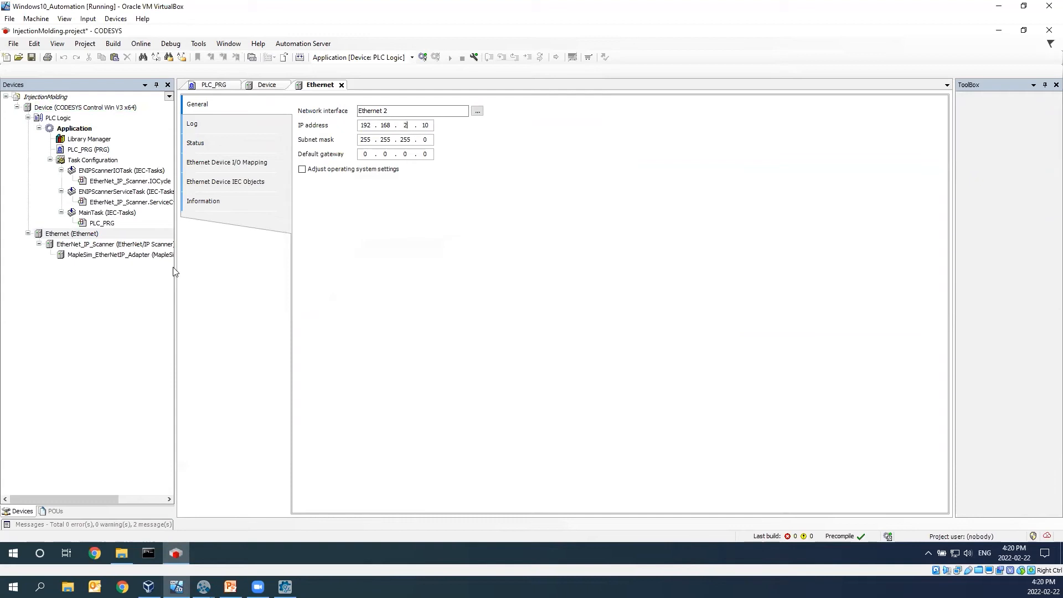
- Set the MapleSim EtherNetIP Adapter's IP address to 192.168.2.11 and compare it with the IP adapter in MapleSim Insight
left_click(105, 245)
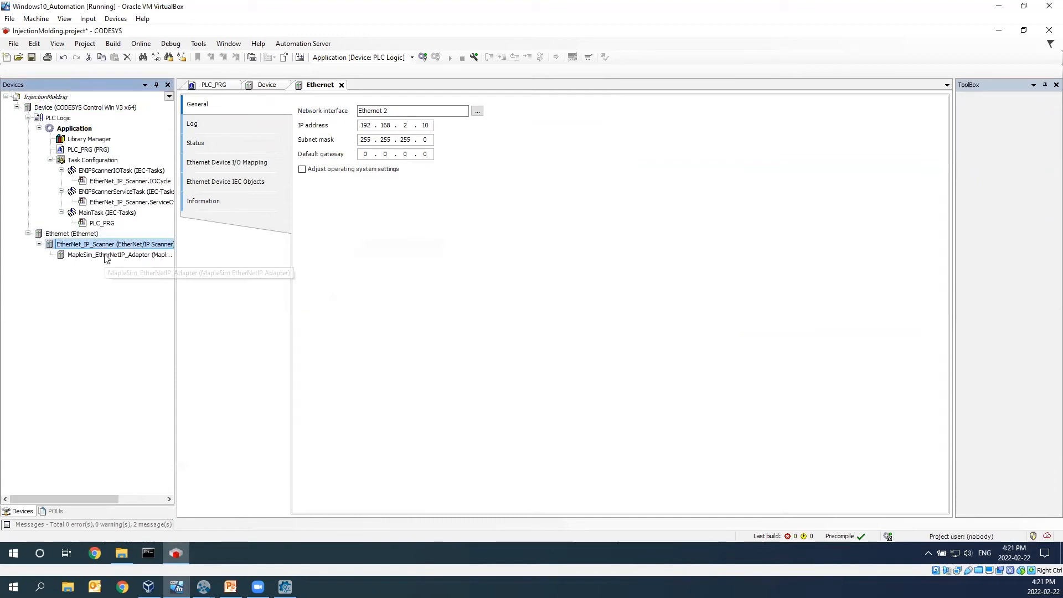
left_click(104, 255)
double_click(103, 255)
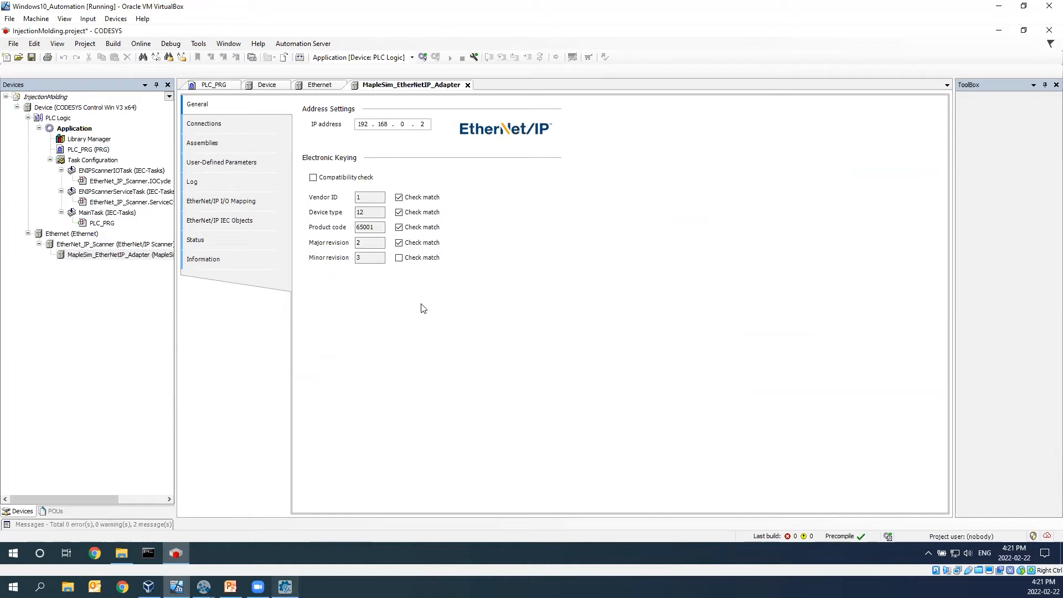
left_click(402, 126)
key("Delete")
type("2.11")
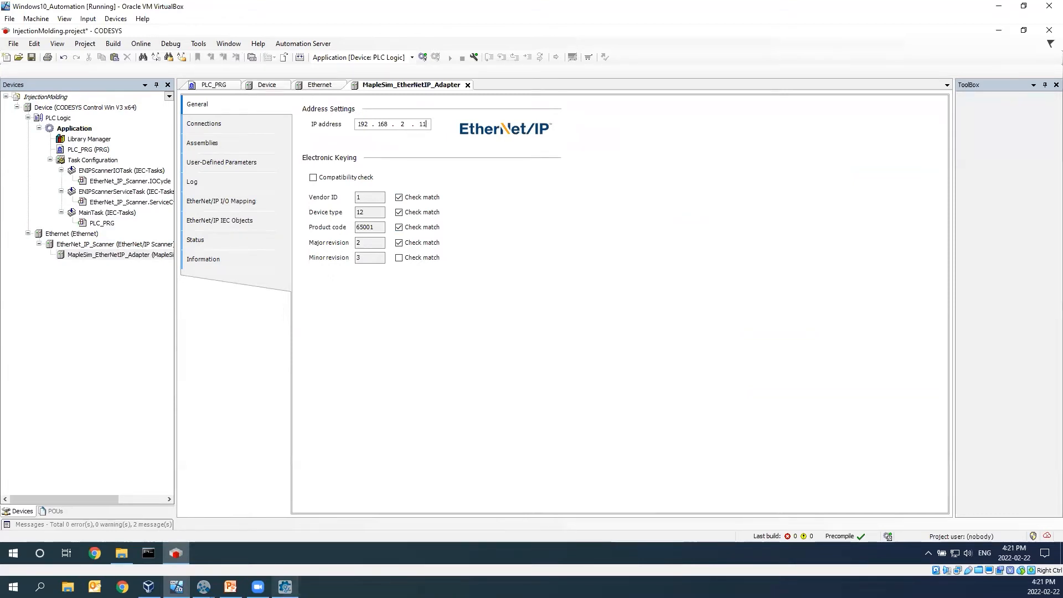
left_click(284, 586)
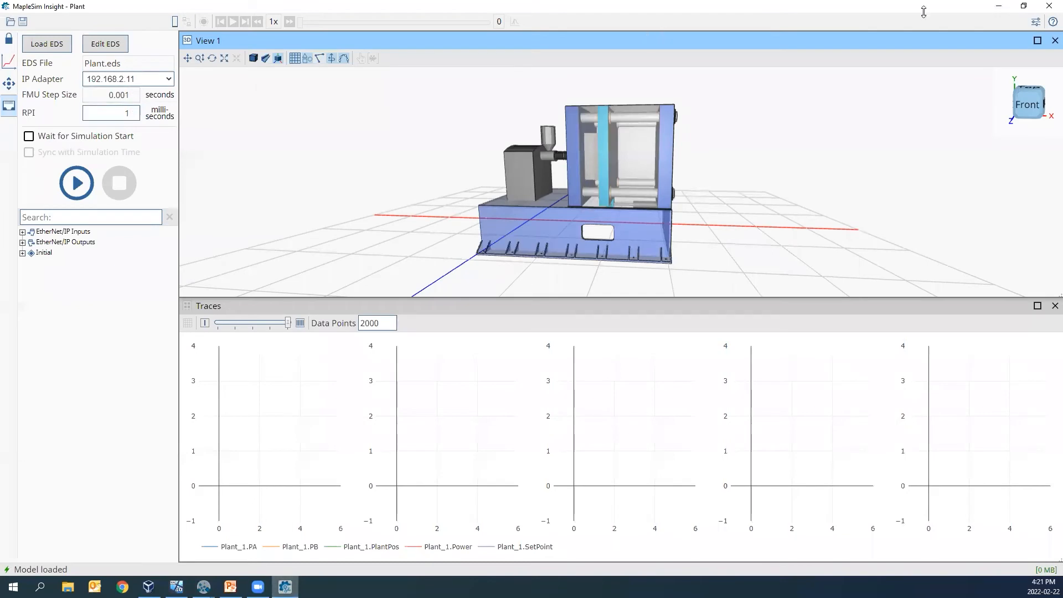
left_click(999, 6)
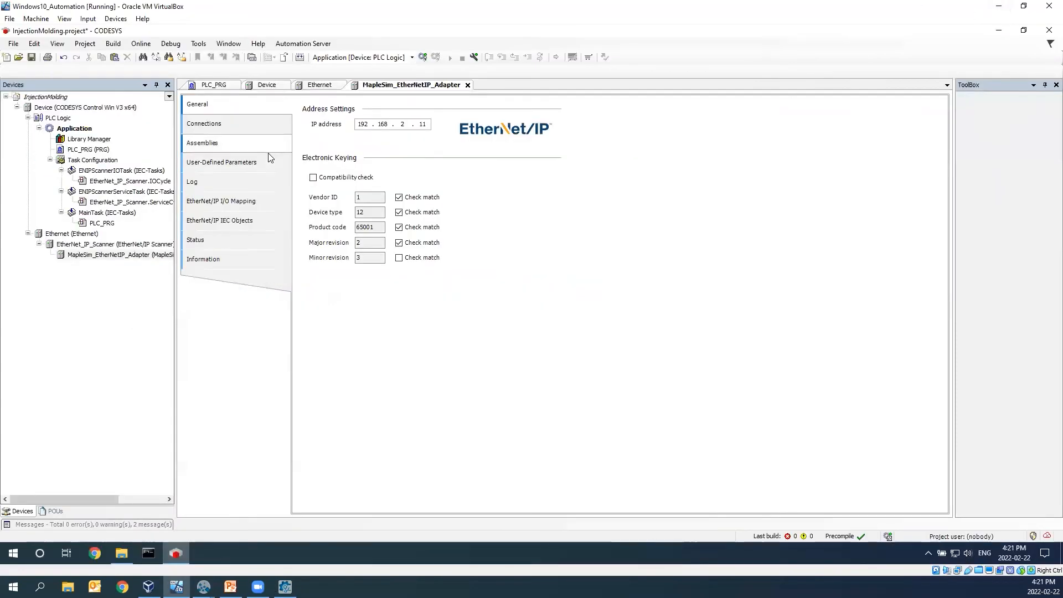
- Check the RPI of the MapleSim adapter's connection and set the RPI in MapleSim Insight to 10 milliseconds
left_click(204, 124)
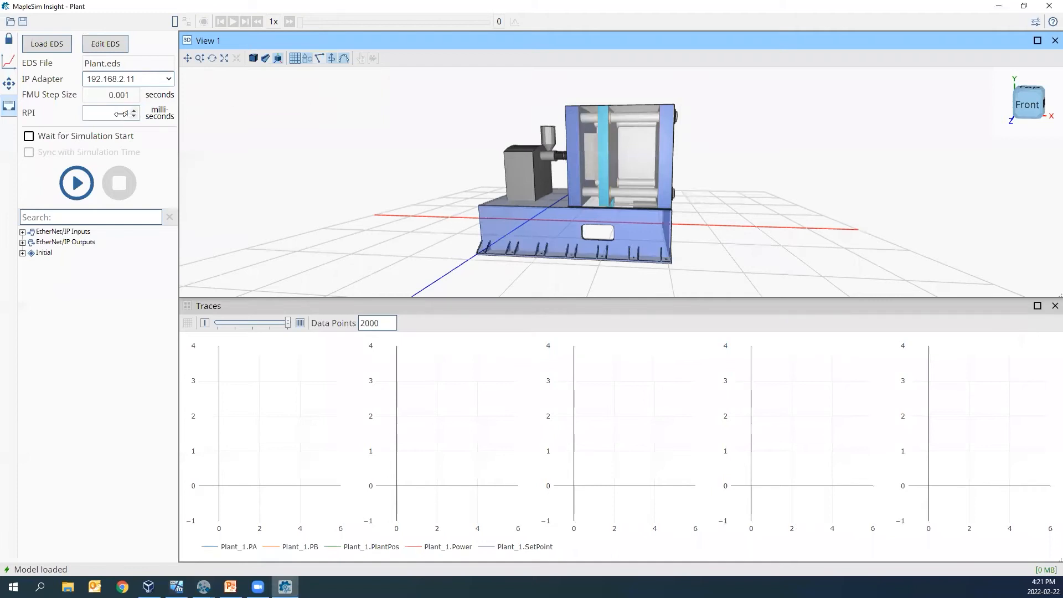
double_click(127, 113)
type("0")
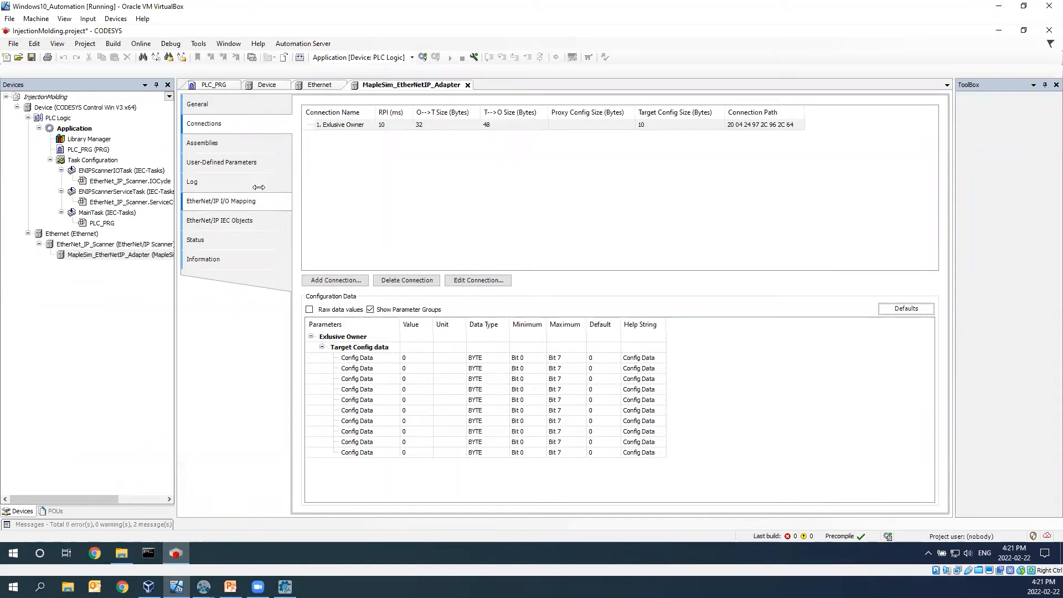
- Examine the PLC_PRG diagram: the PID_FIXCYCLE controller's inputs, the 0.02 cycle time, the sim_time addition and the valve_signal output
left_click(216, 85)
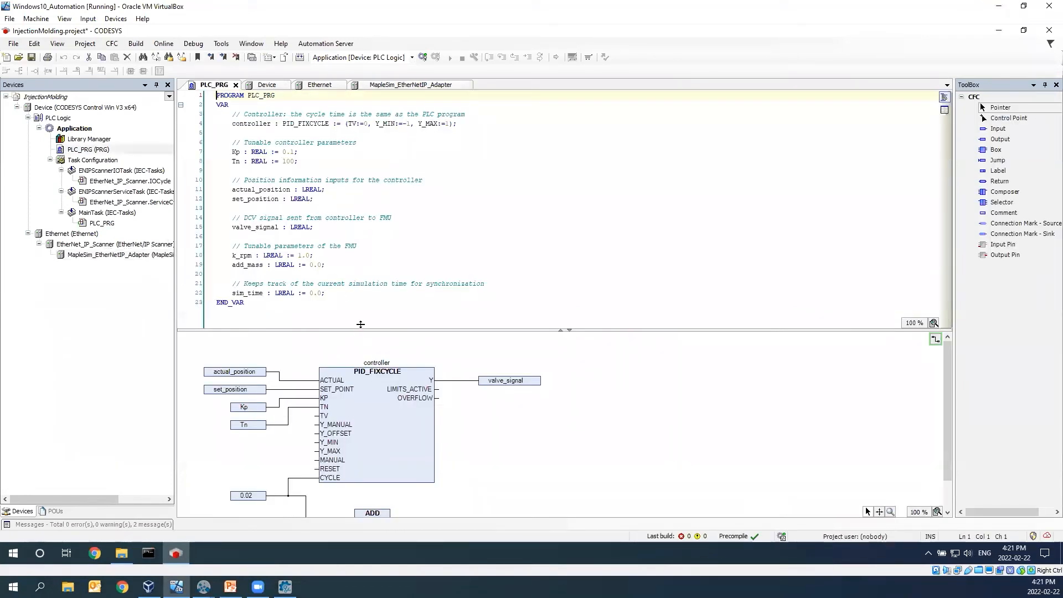
left_click_drag(359, 330, 360, 159)
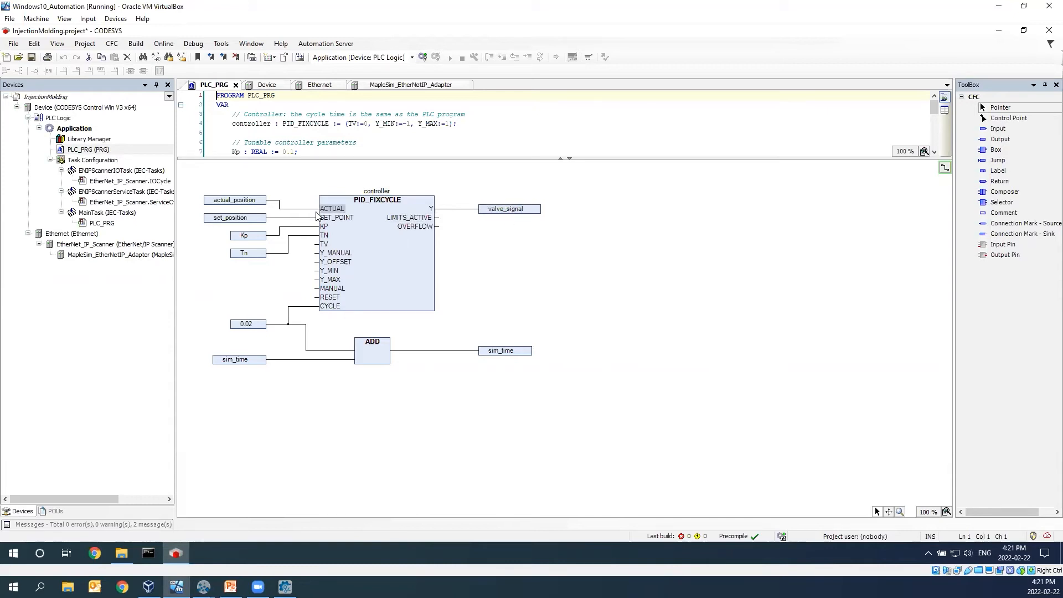
mouse_move(192, 192)
left_mouse_down()
mouse_move(261, 208)
mouse_move(256, 231)
mouse_move(203, 232)
left_mouse_up()
left_click(232, 204)
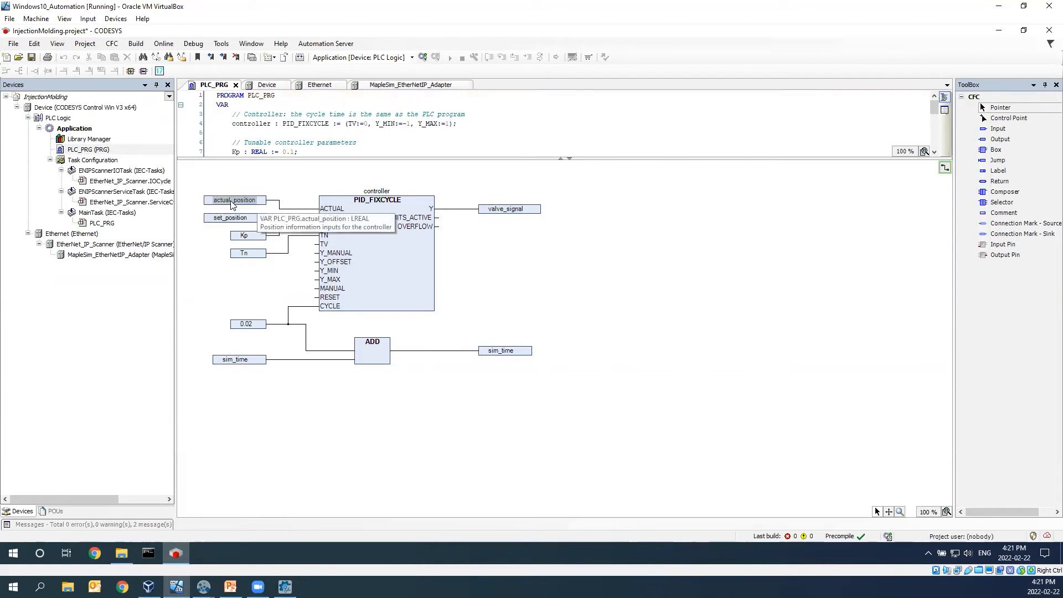
left_click_drag(216, 234, 262, 268)
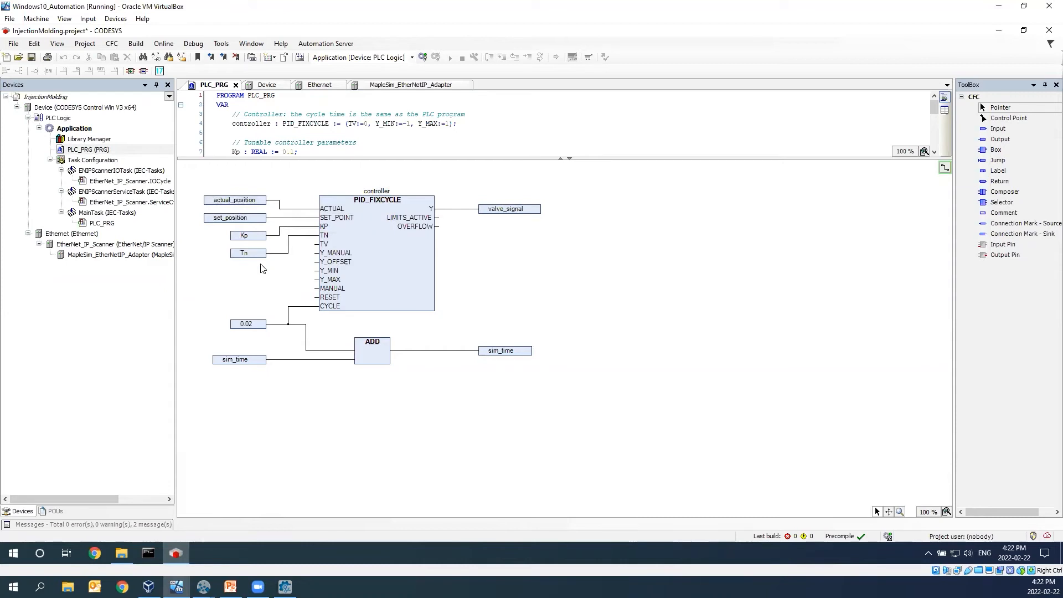
left_click_drag(190, 317, 540, 391)
left_click(541, 393)
left_click(285, 586)
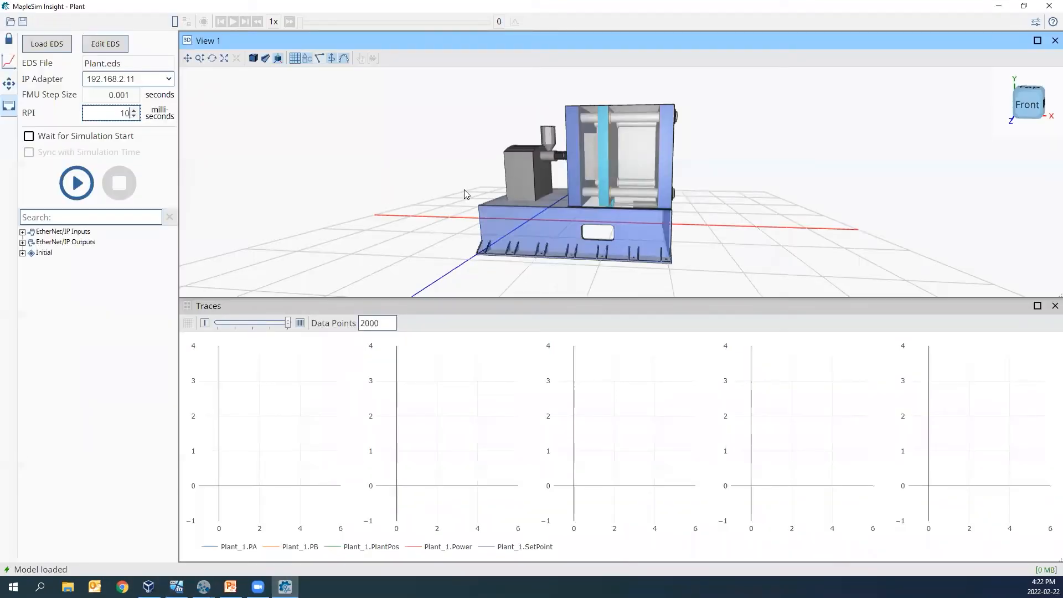
left_click(997, 9)
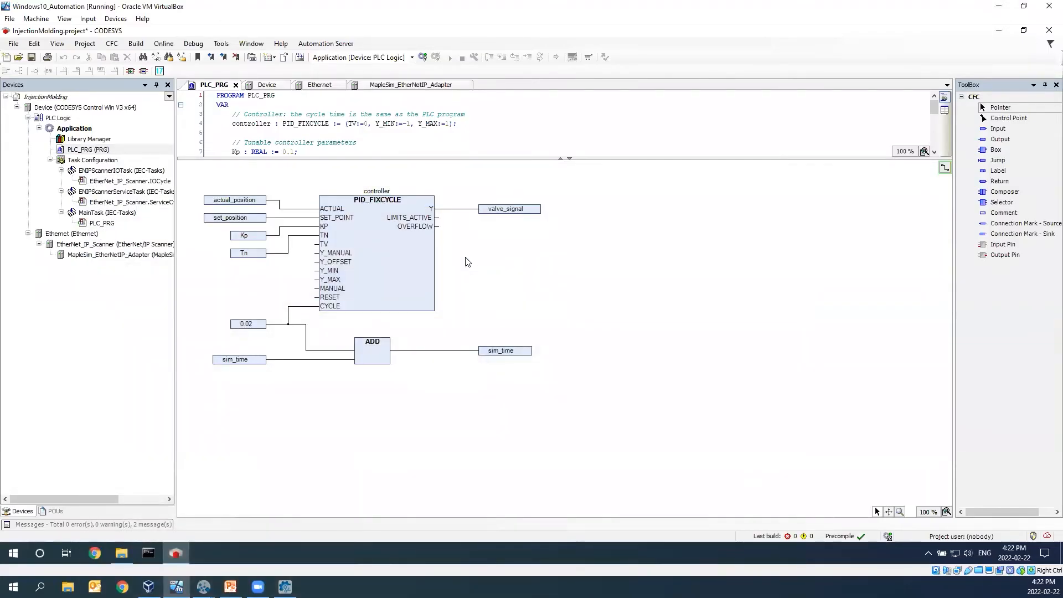
left_click(498, 215)
mouse_move(497, 214)
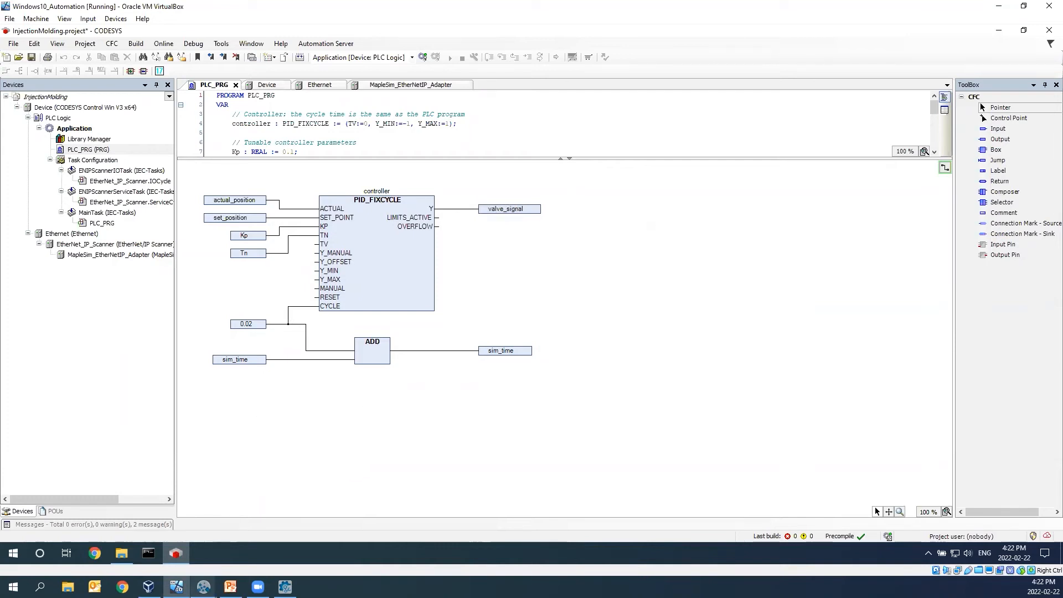
- Switch to MapleSim and examine the Plant subsystem's command input and its output signals at the model's top level
mouse_move(203, 587)
left_click(117, 543)
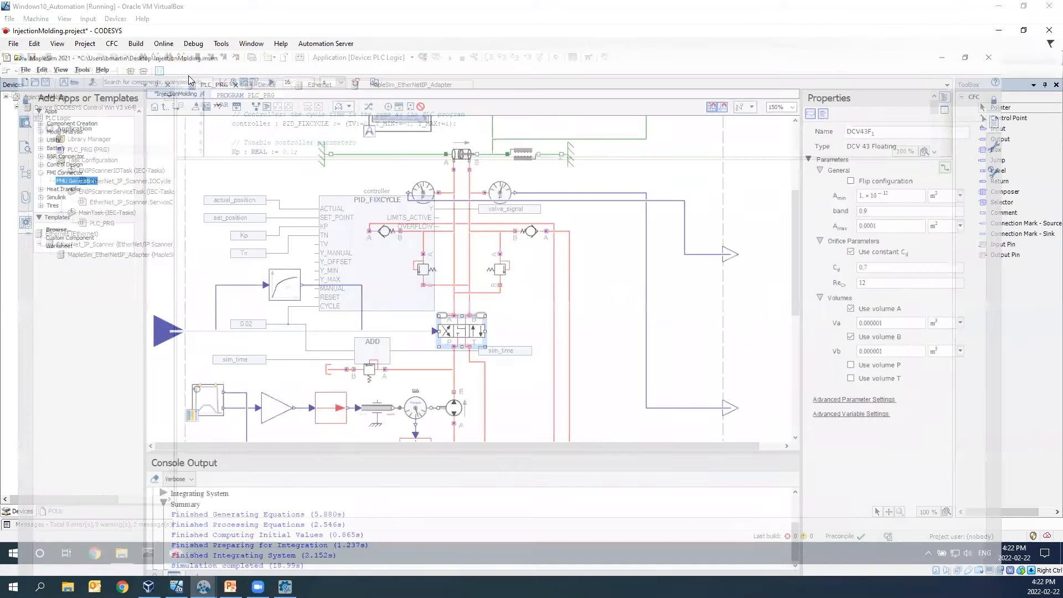
left_click(160, 60)
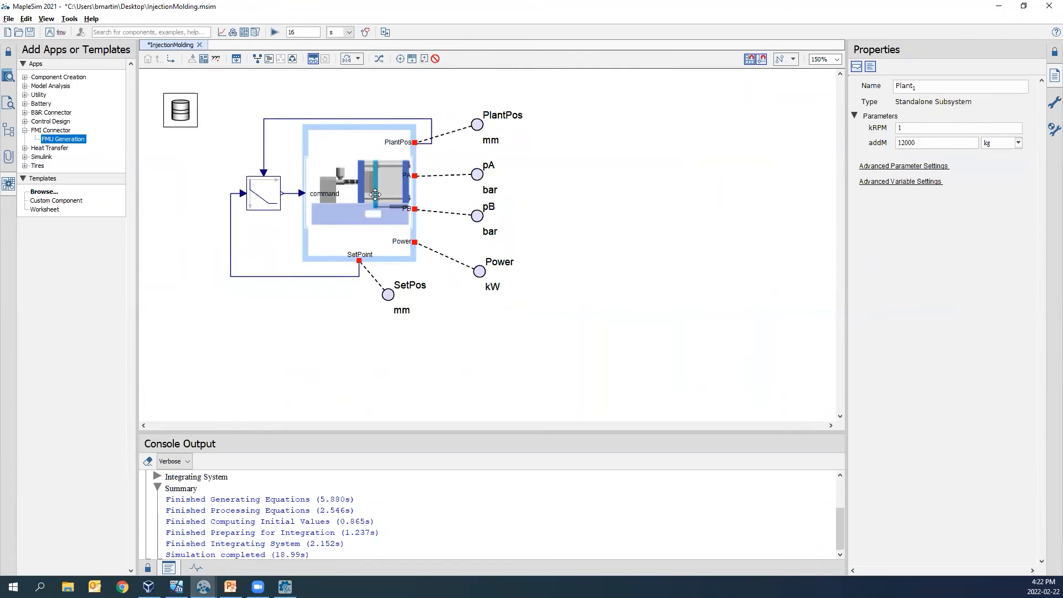
left_click(292, 193)
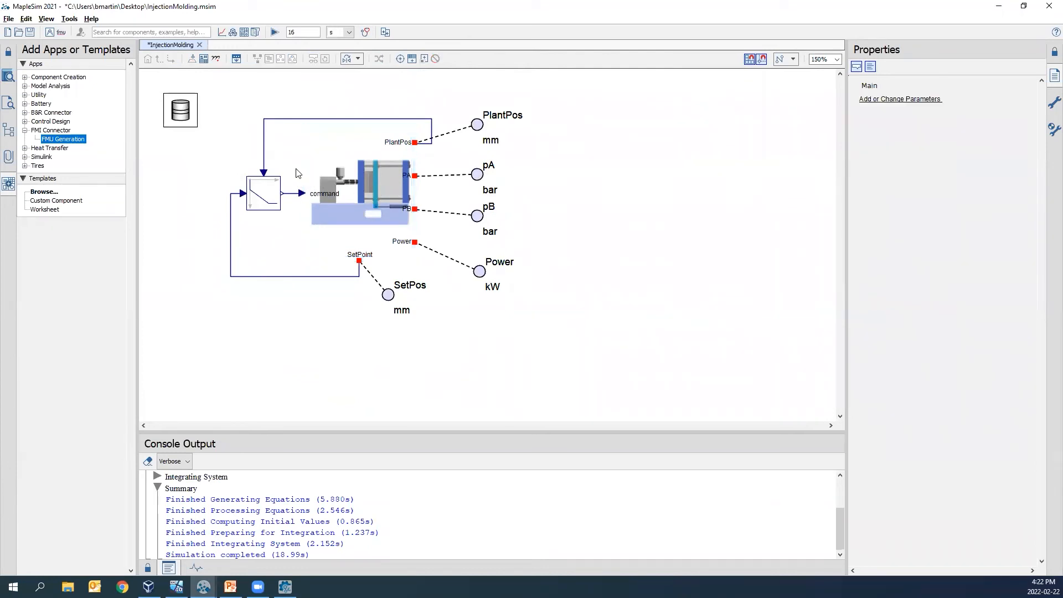
left_click_drag(451, 116, 564, 315)
mouse_move(176, 586)
left_click(177, 539)
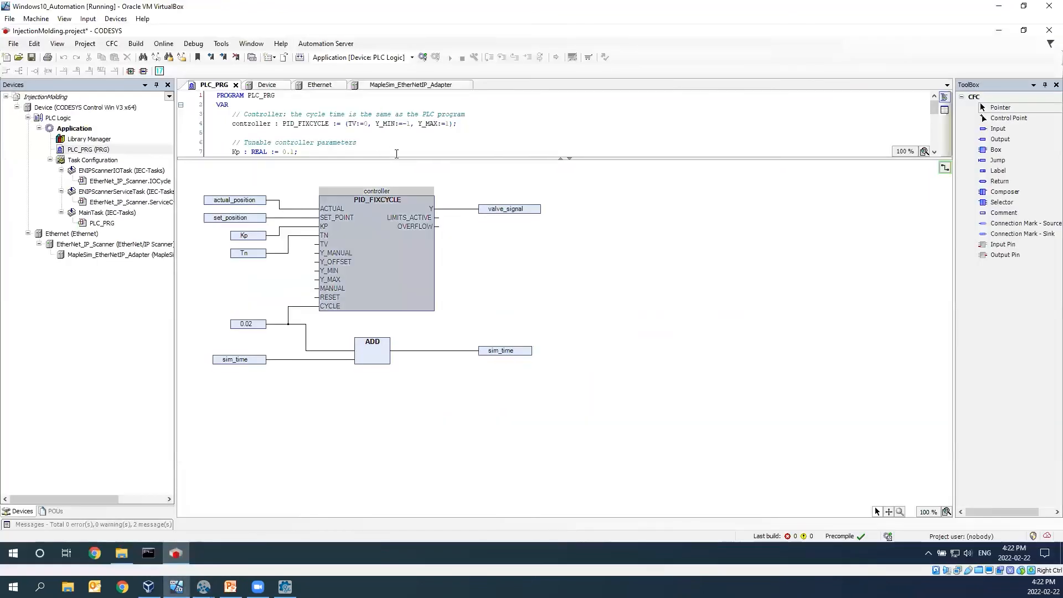
- Enlarge the PLC_PRG declaration area and review the controller, position, valve signal, FMU parameter and simulation time variables
left_click_drag(395, 235, 394, 332)
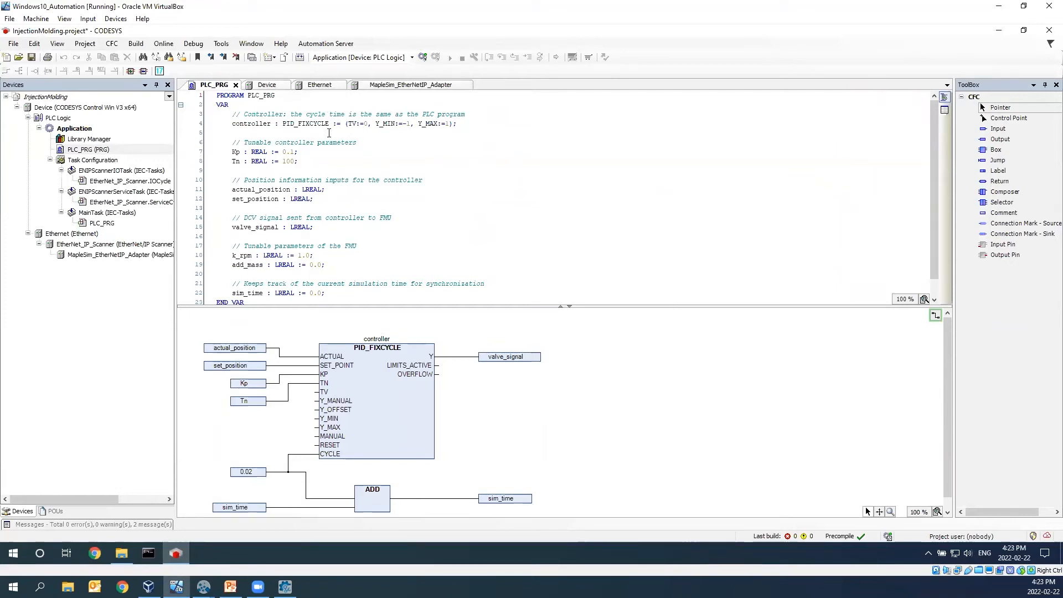
scroll(329, 133, "down", 1)
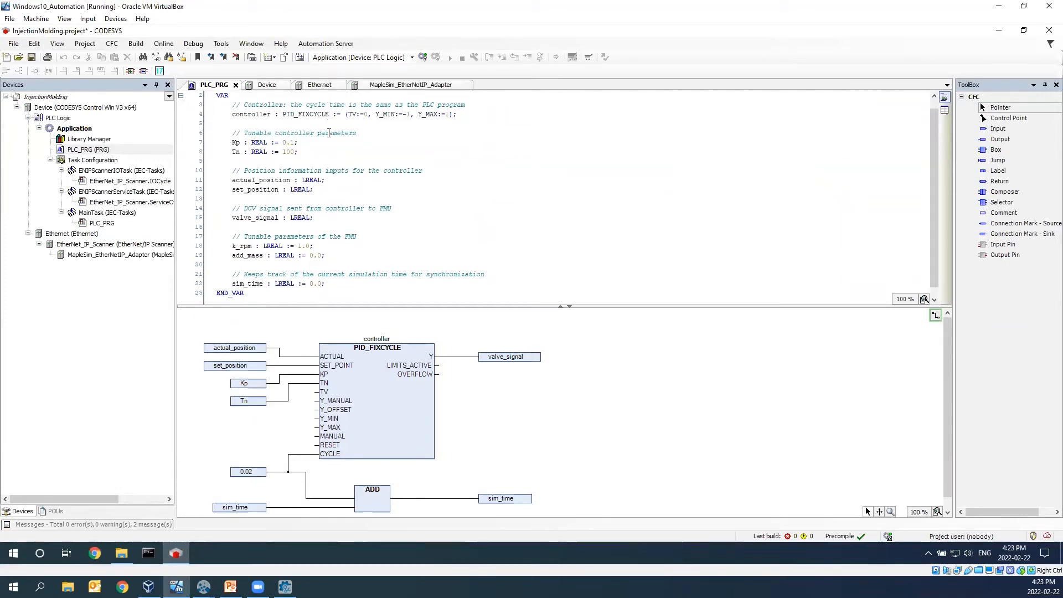
scroll(313, 120, "up", 1)
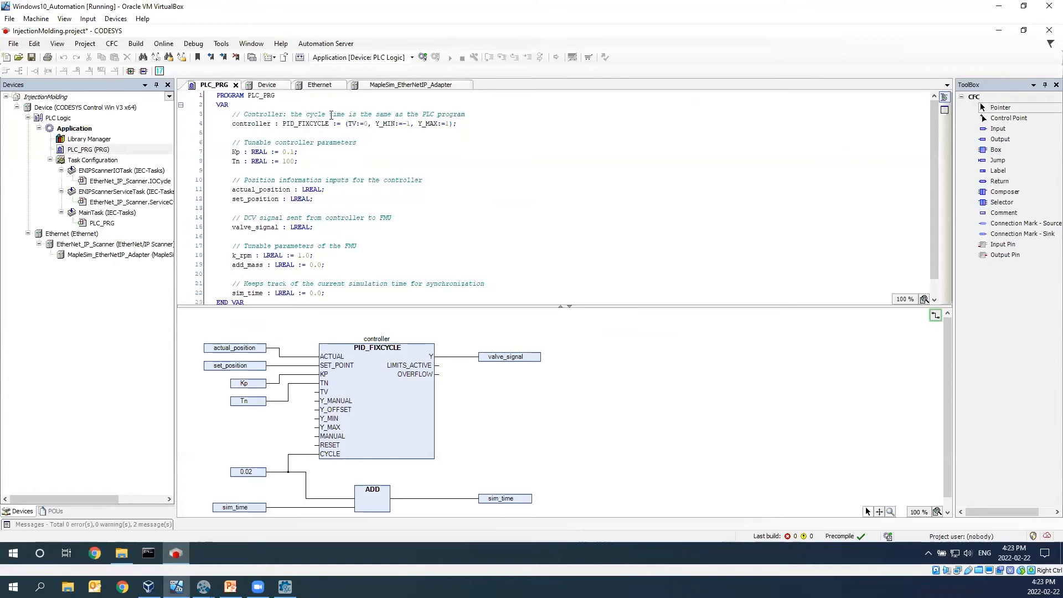
- Open the EtherNet/IP I/O mapping of MapleSim_EtherNetIP_Adapter and expand its Exclusive Owner channels with their names fully readable
left_click(386, 87)
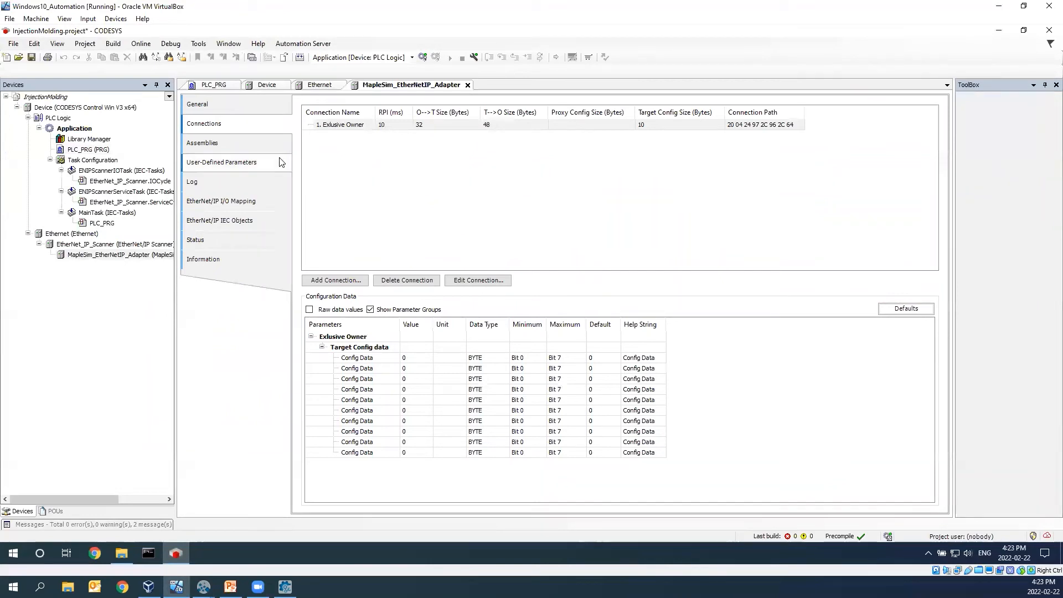
left_click(256, 206)
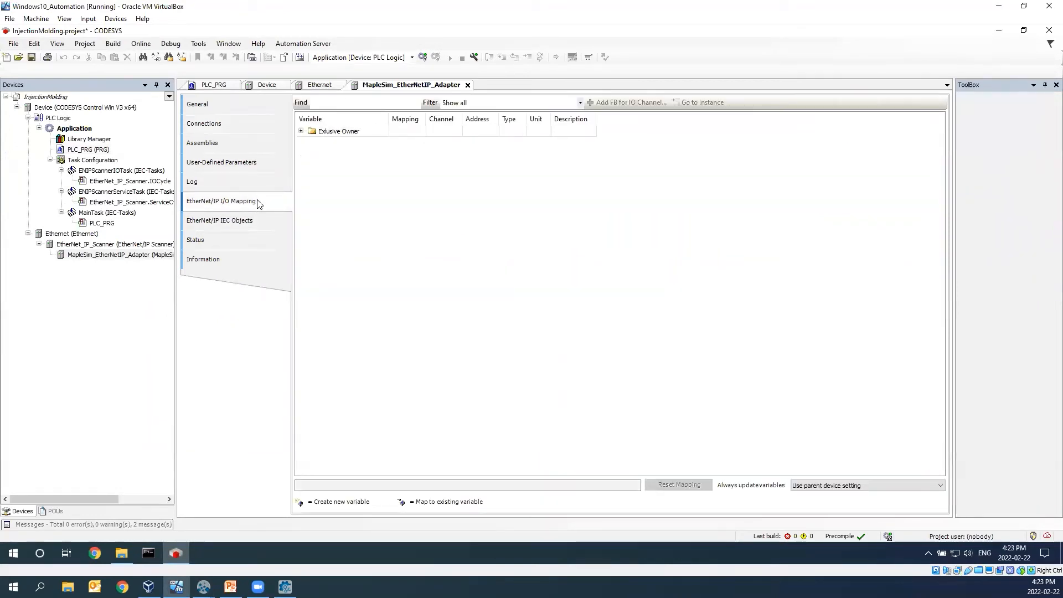
left_click(301, 131)
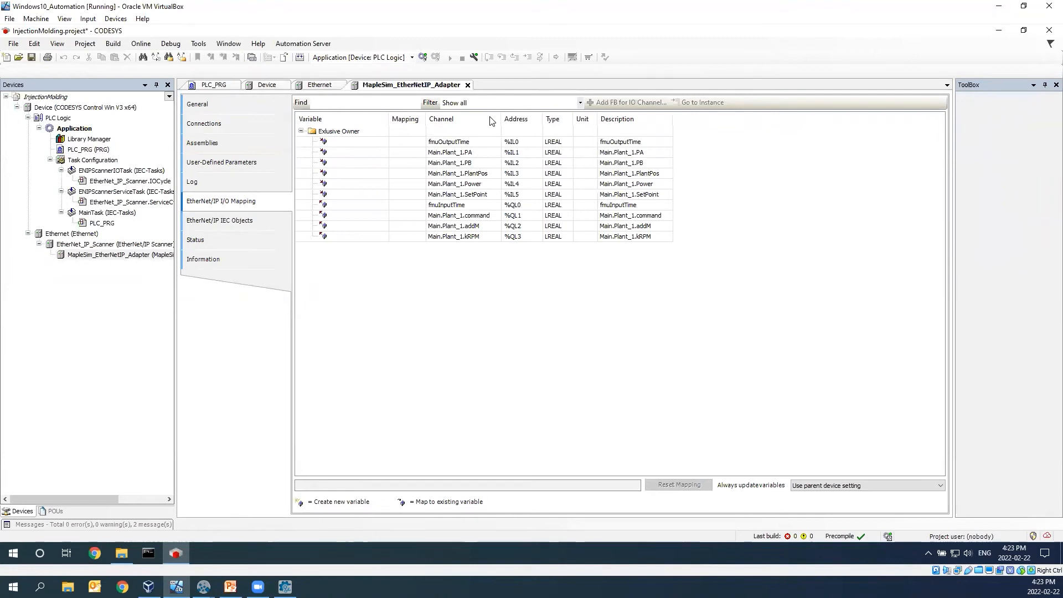
left_click_drag(501, 118, 530, 119)
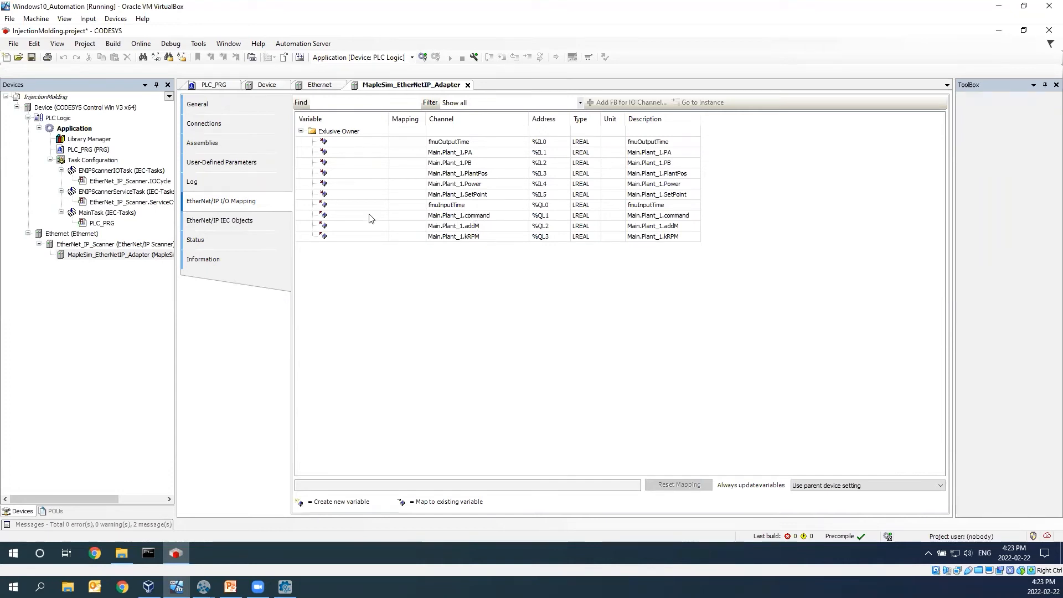
- Map the Main.Plant_1.PlantPos channel to PLC_PRG.actual_position and the Main.Plant_1.SetPoint channel to PLC_PRG.set_position
left_click(370, 173)
left_click(362, 173)
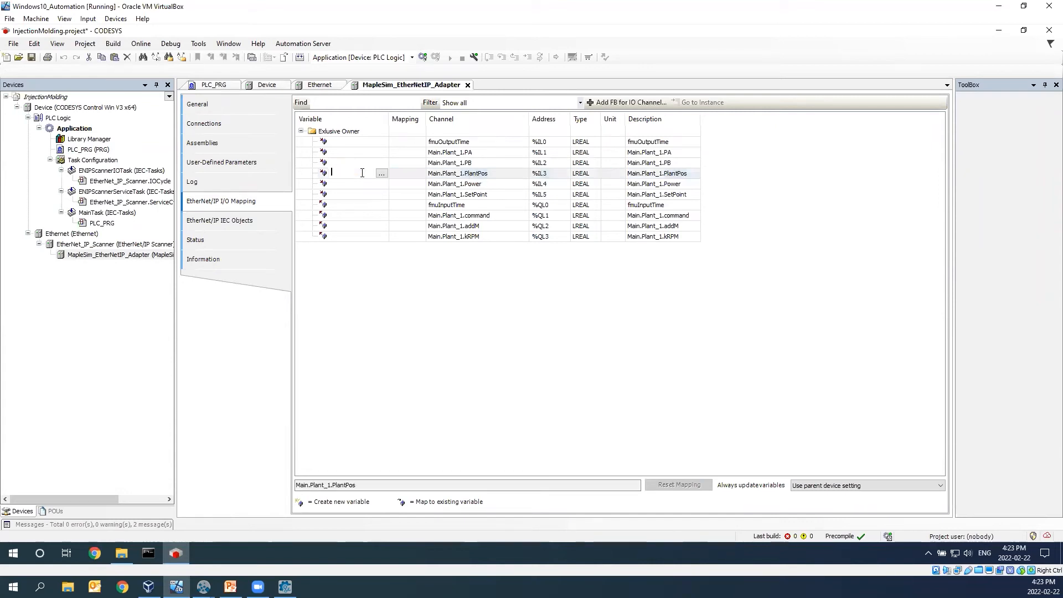
left_click(382, 174)
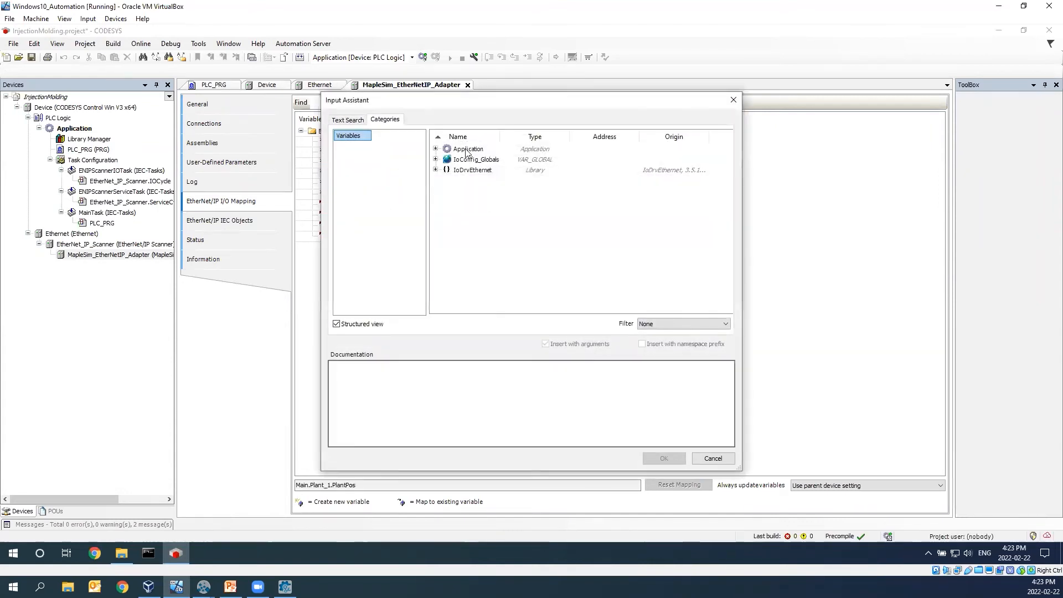
left_click(436, 149)
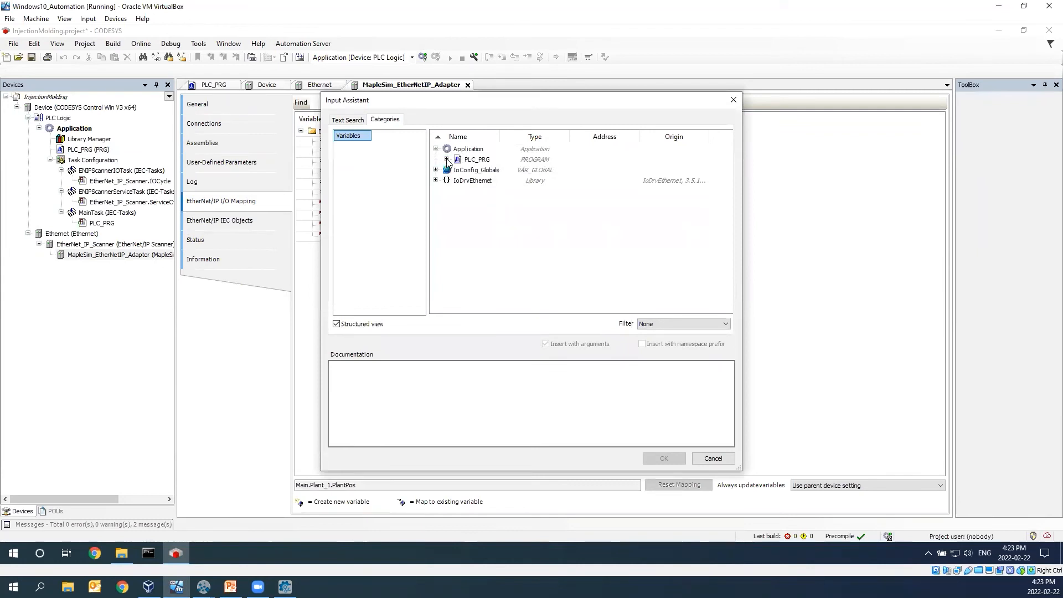
left_click(446, 160)
left_click_drag(501, 137, 559, 136)
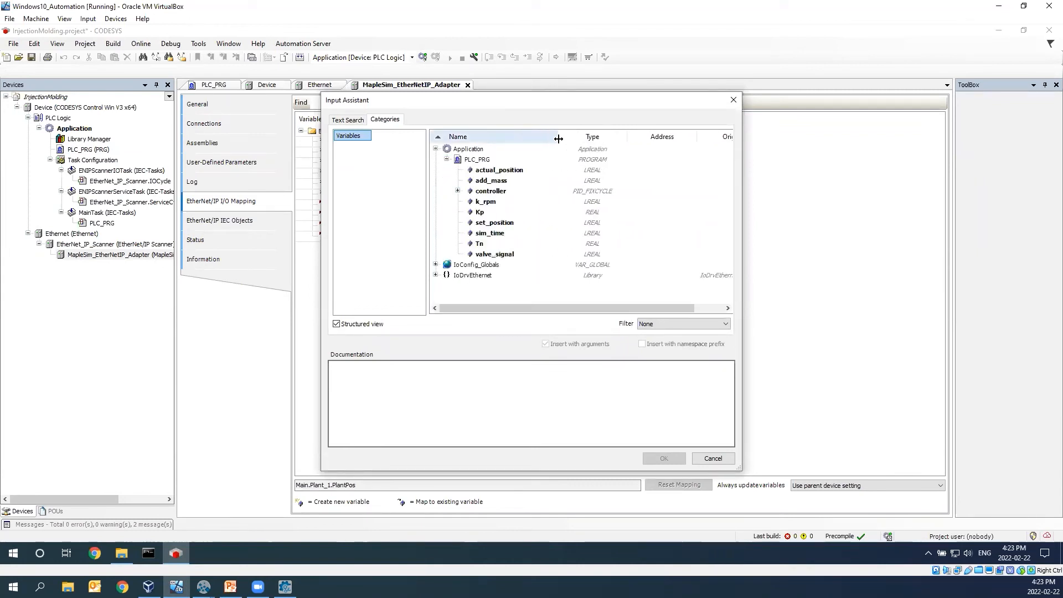
double_click(487, 171)
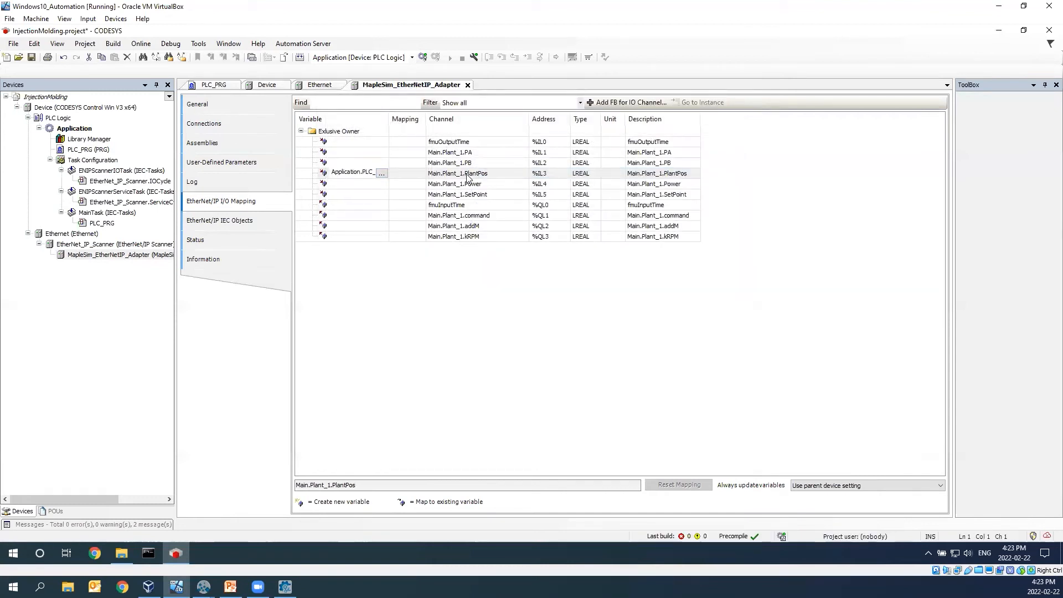
double_click(376, 193)
left_click(383, 194)
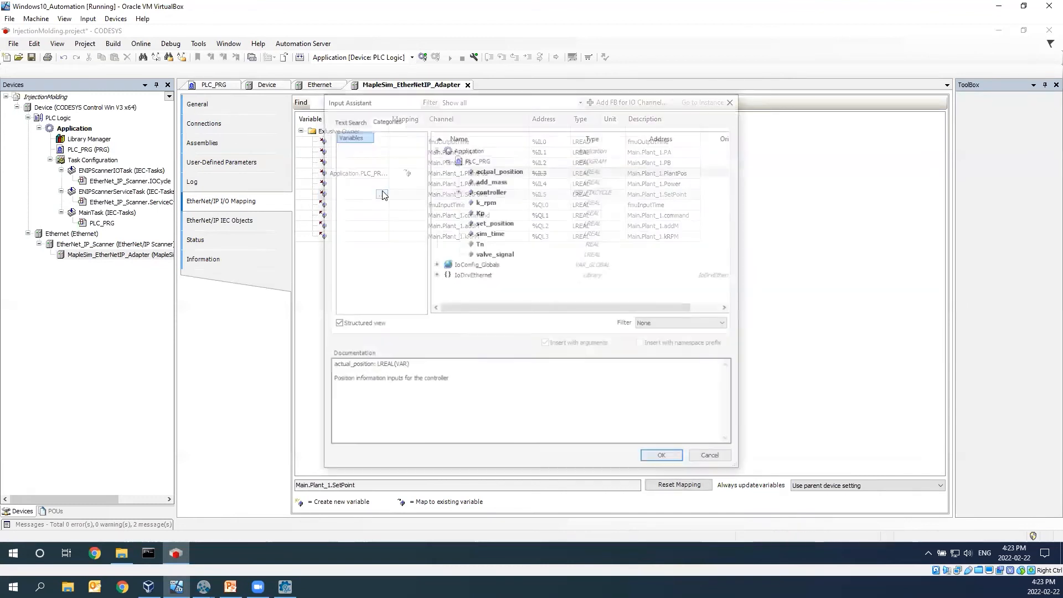
double_click(494, 223)
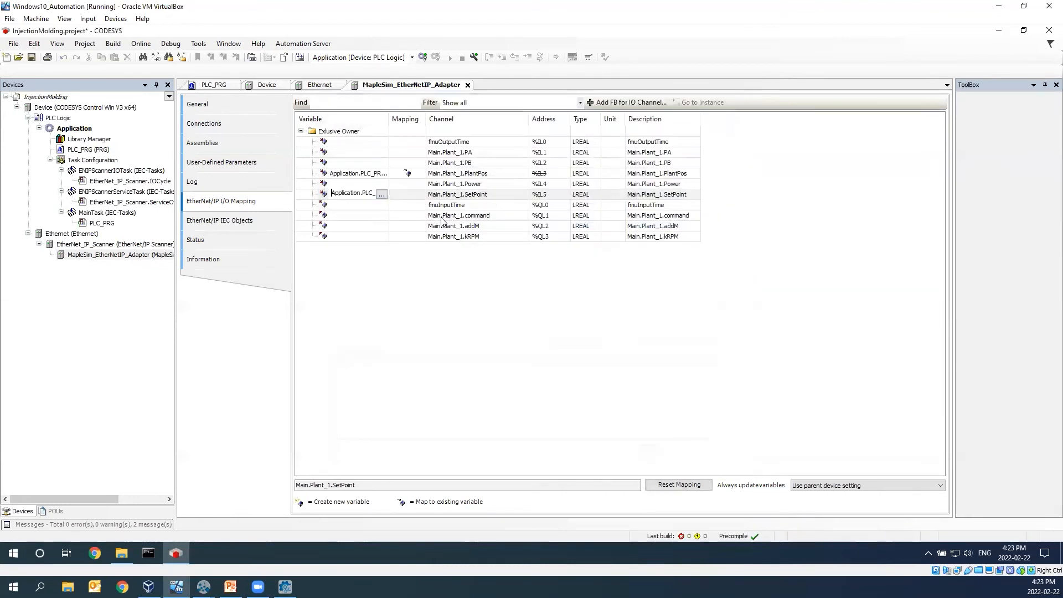
- Map the fmuInputTime channel to PLC_PRG.sim_time and the Main.Plant_1.command channel to PLC_PRG.valve_signal
double_click(377, 205)
left_click(382, 205)
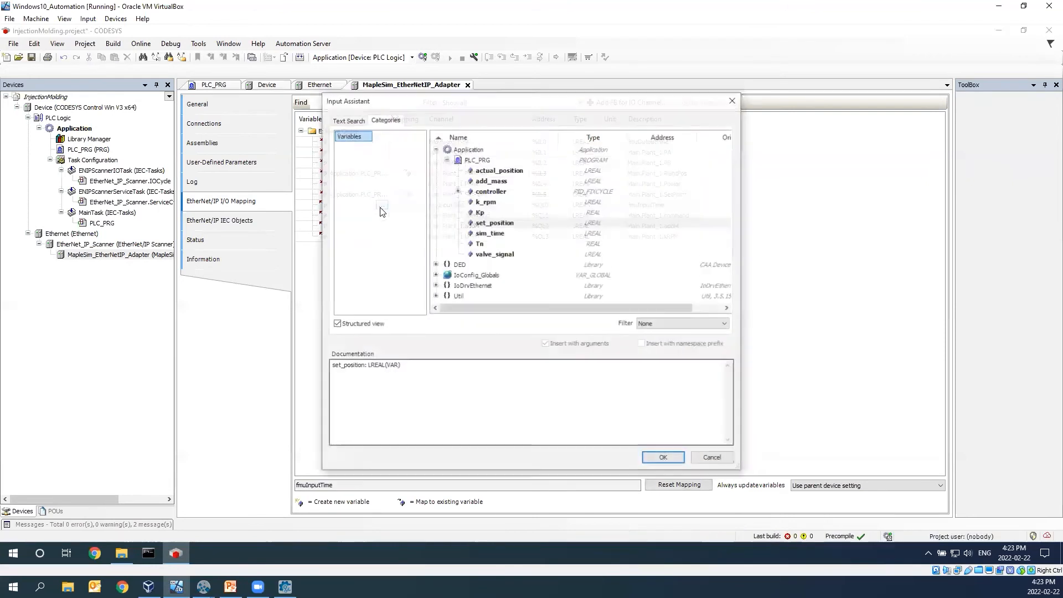
left_click(483, 235)
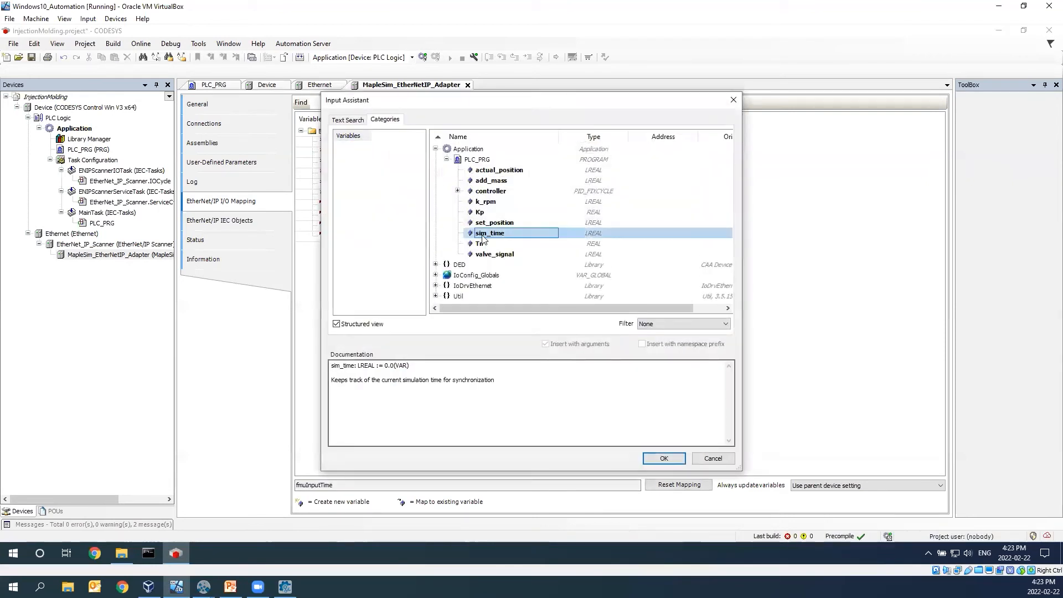
double_click(482, 235)
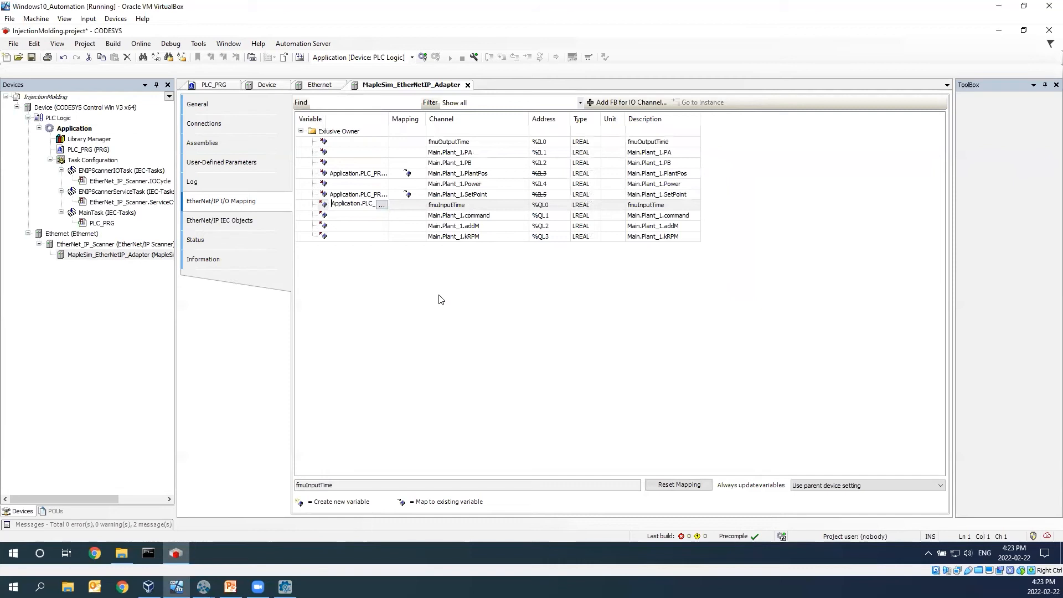
double_click(369, 220)
left_click(382, 216)
double_click(493, 255)
- Map Main.Plant_1.addM to PLC_PRG.add_mass and Main.Plant_1.kRPM to PLC_PRG.k_rpm, and widen the Variable column to show the full names
double_click(379, 226)
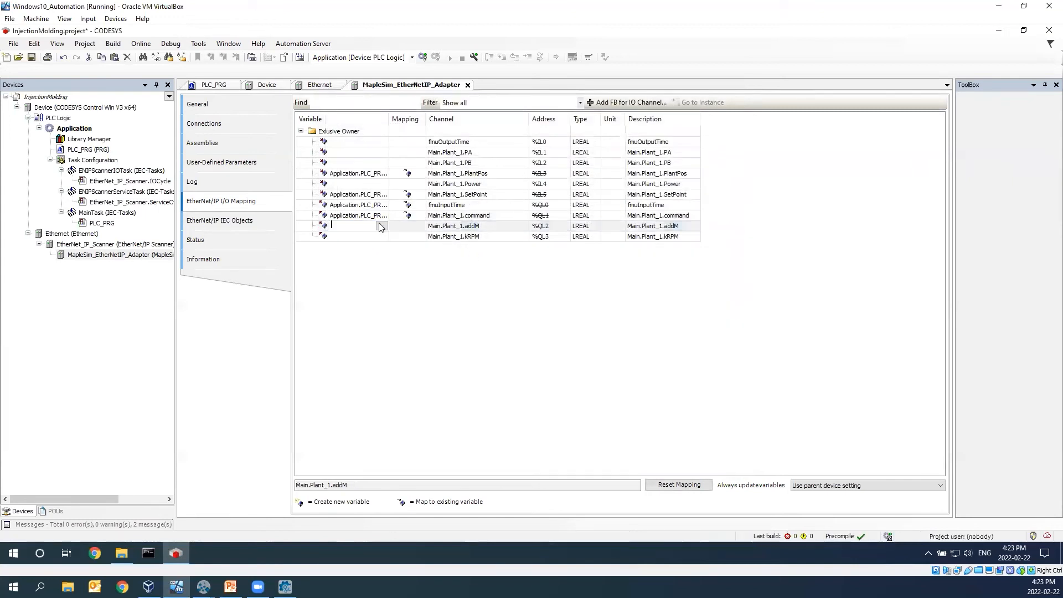
left_click(380, 226)
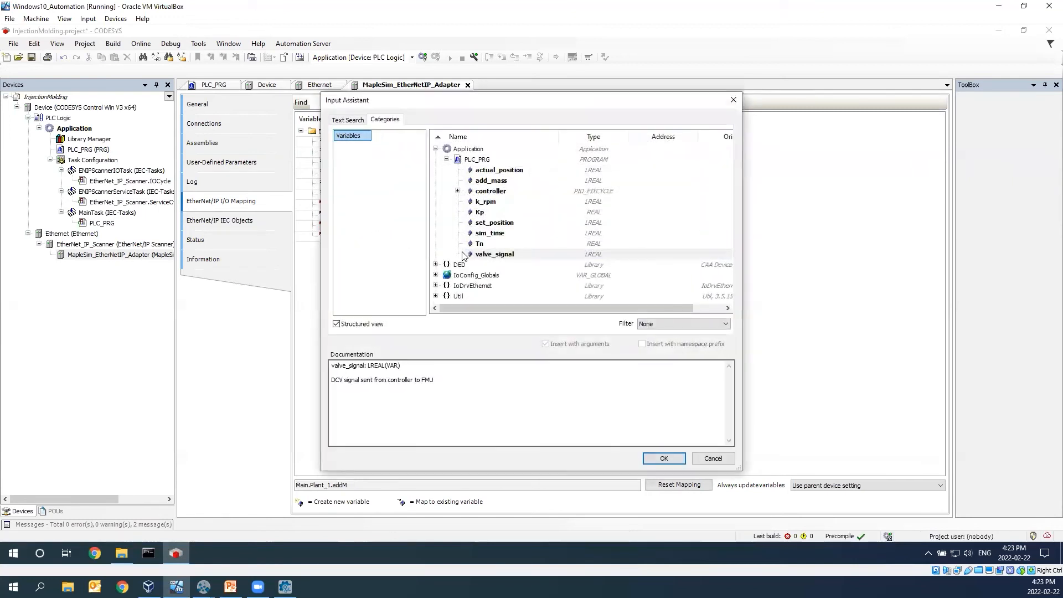
double_click(490, 180)
double_click(383, 237)
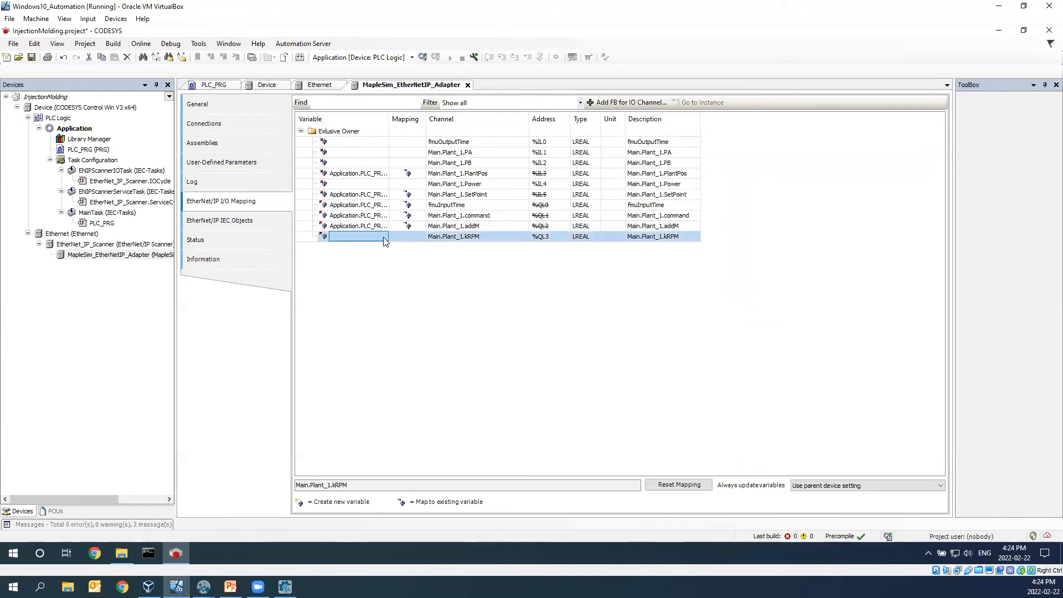
left_click(381, 237)
double_click(488, 202)
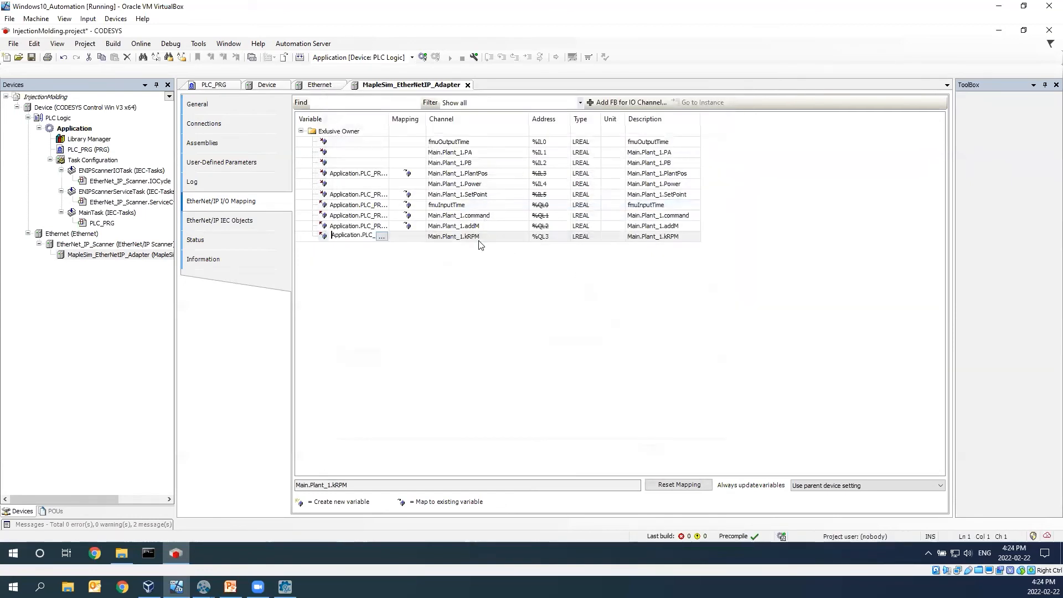
left_click(432, 301)
left_click_drag(389, 119, 430, 117)
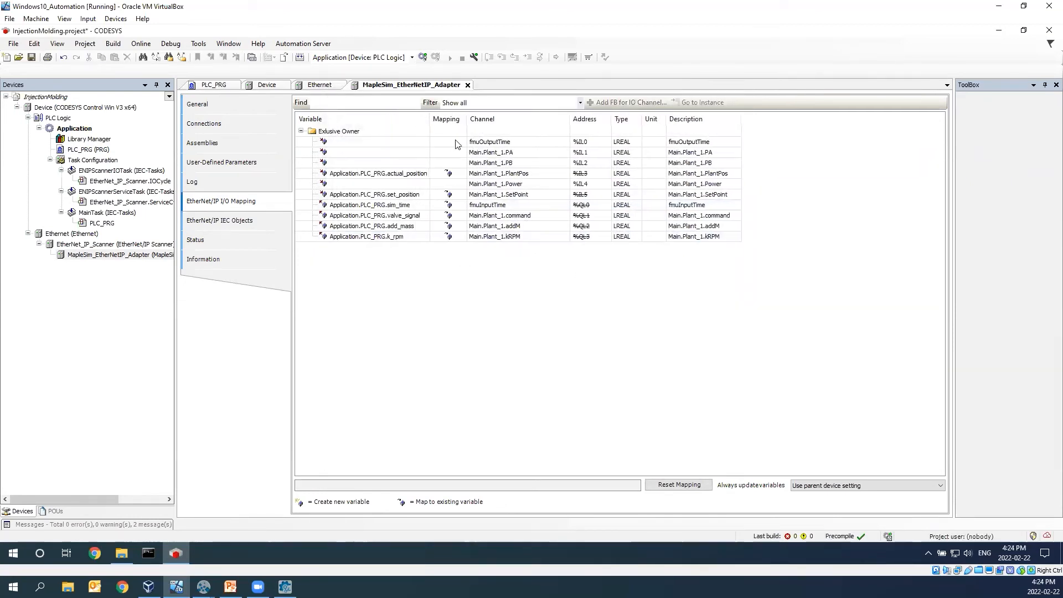
- Set the adapter's Always update variables option to Enabled 1 (use bus cycle task if not used in any task) and download the application to the PLC
left_click(521, 156)
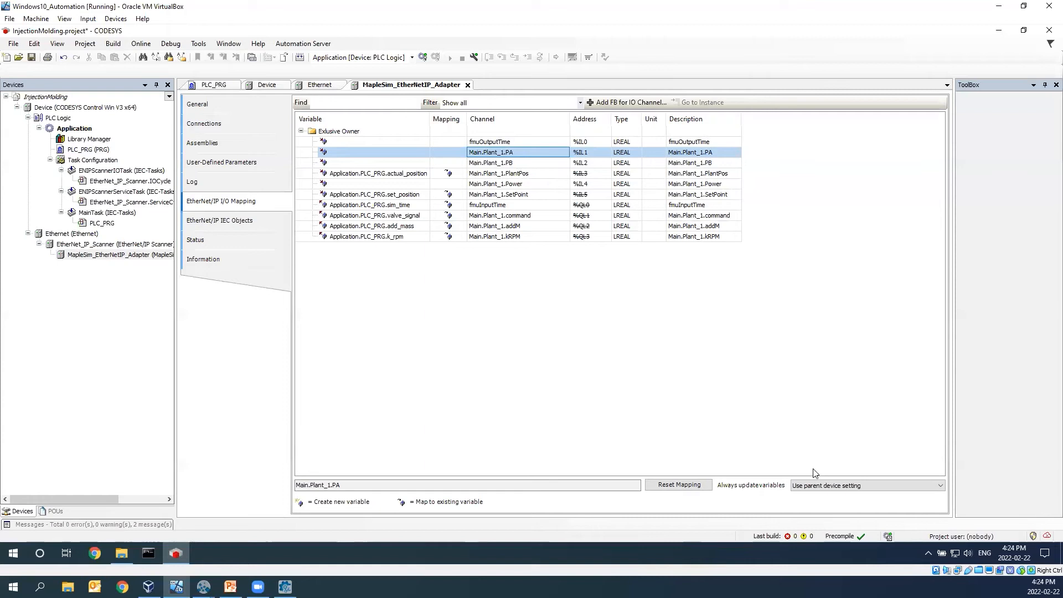
left_click(823, 490)
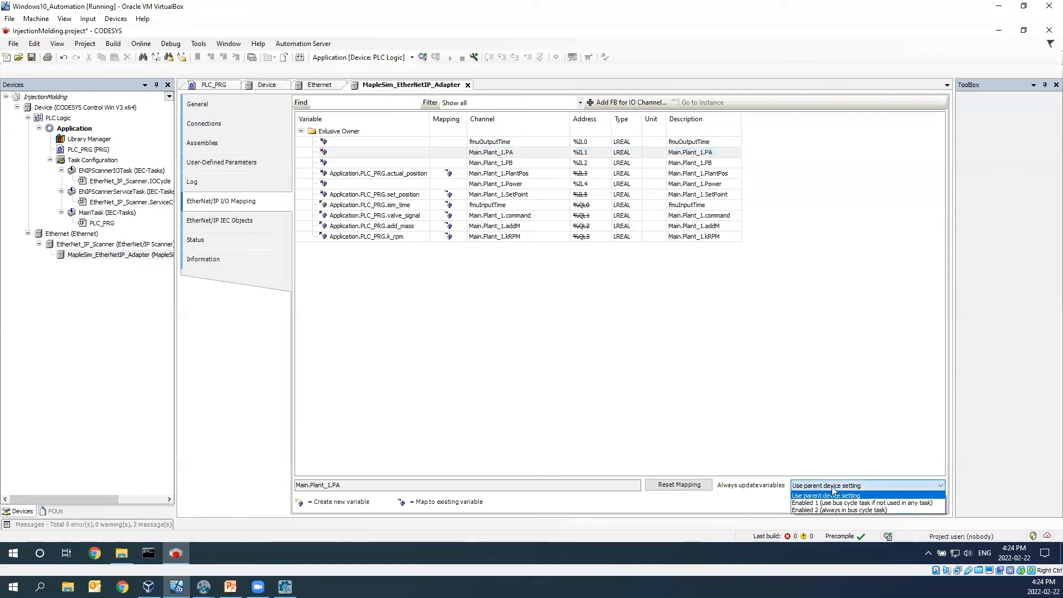
left_click(809, 503)
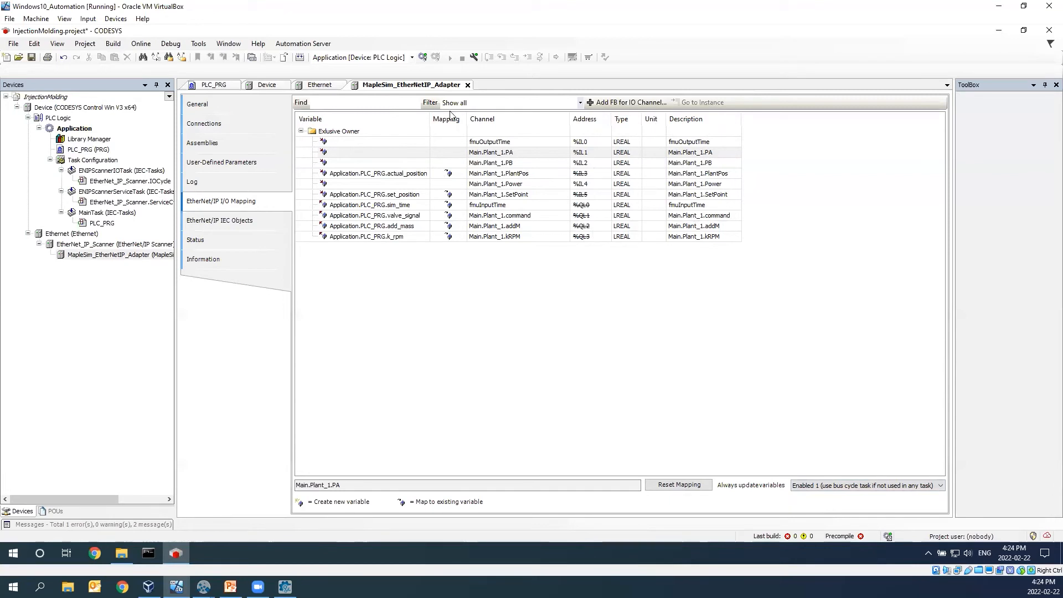
left_click(423, 56)
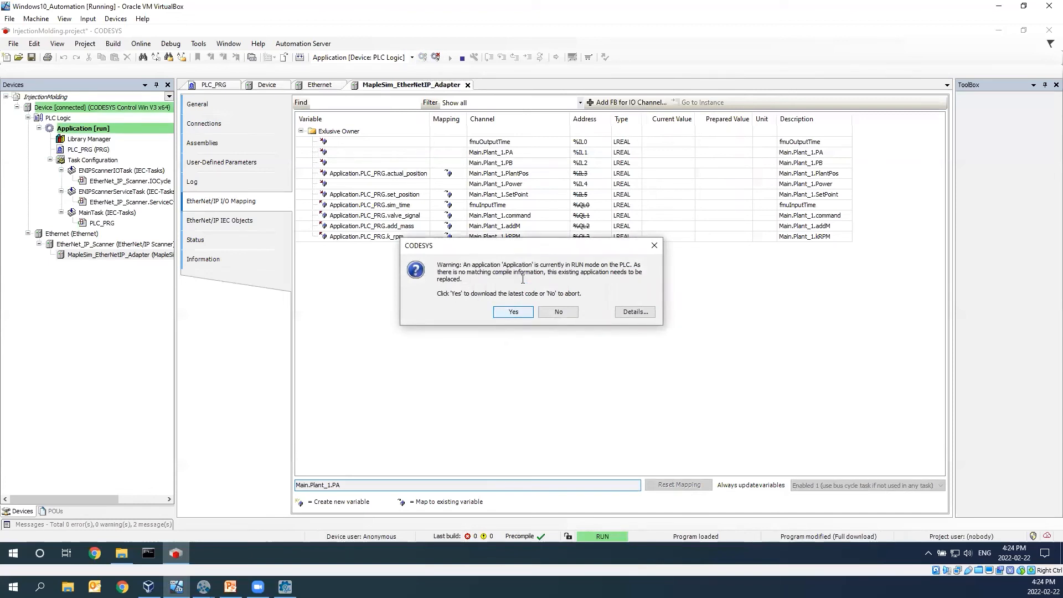
left_click(514, 313)
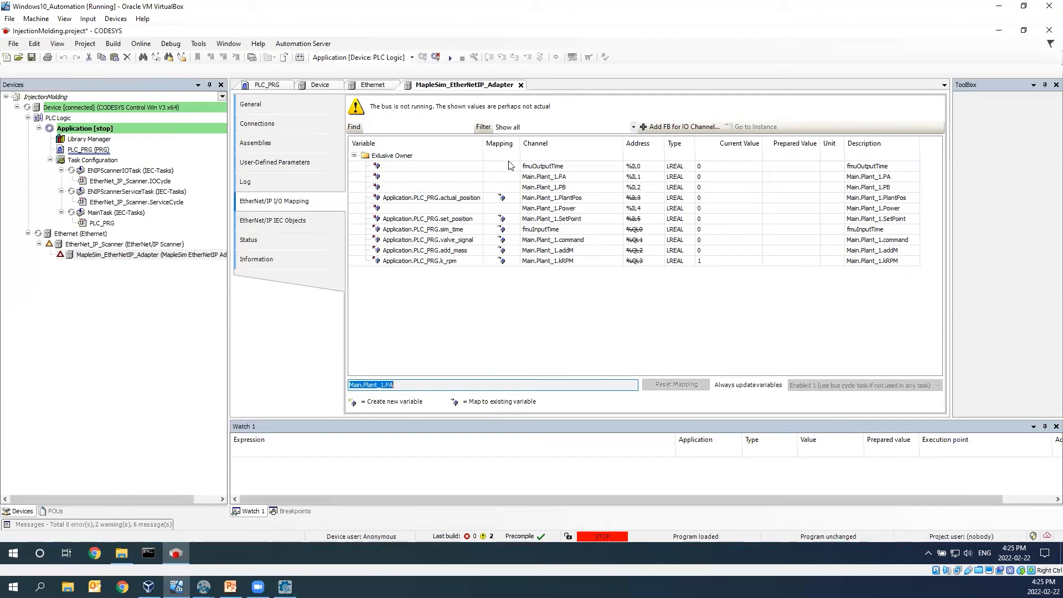
- Arrange MapleSim Insight and the CODESYS virtual machine side by side, and narrow the ToolBox and Devices areas to enlarge the I/O mapping
left_click(1022, 11)
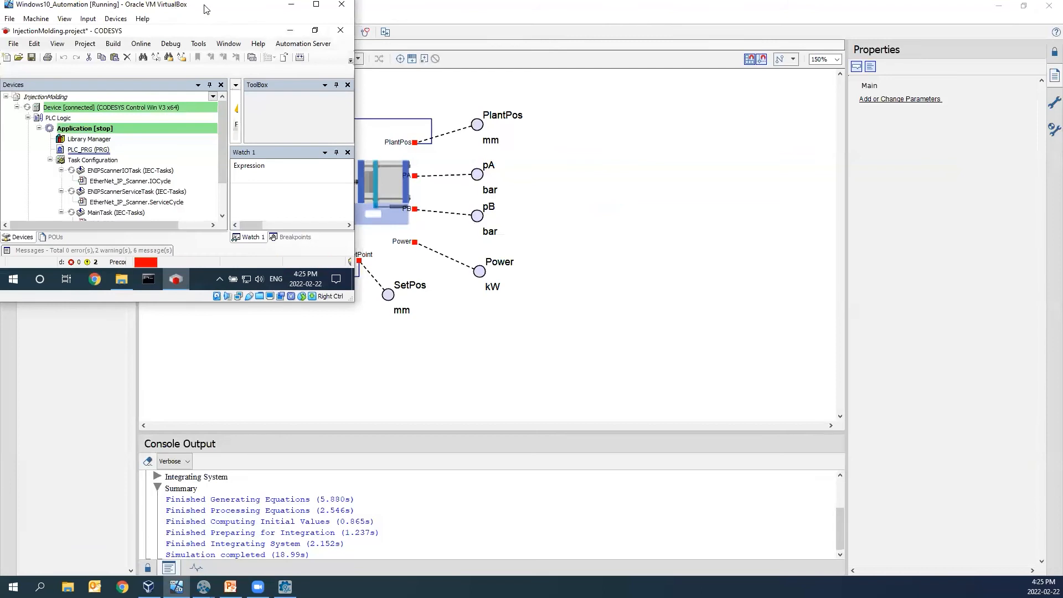
left_click_drag(205, 8, 1060, 166)
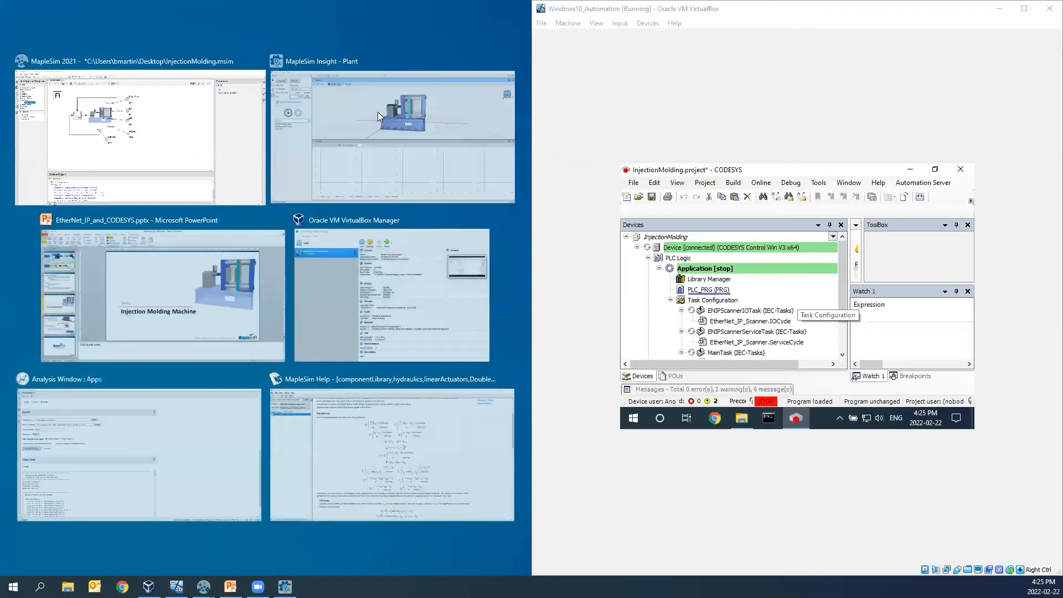
left_click(379, 119)
left_click_drag(448, 153, 412, 210)
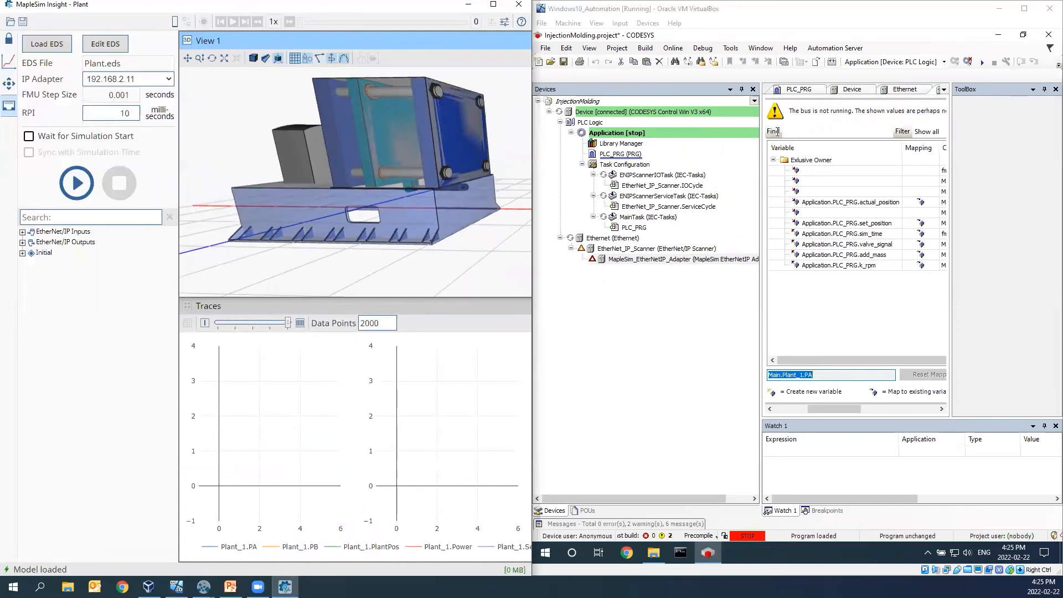
left_click_drag(986, 155, 999, 157)
left_click_drag(749, 207, 682, 209)
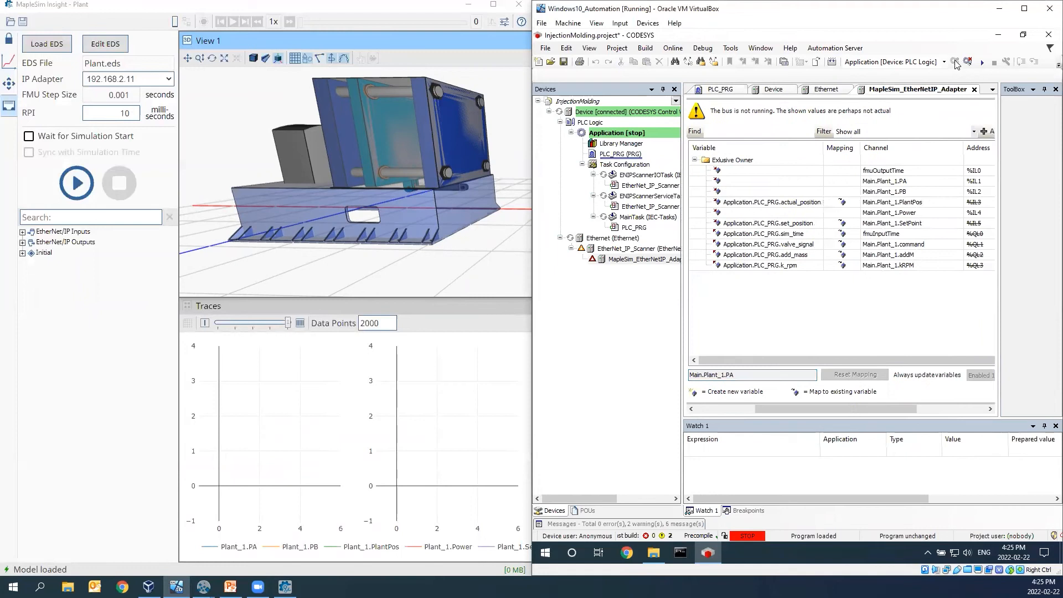
- Resize and reposition MapleSim Insight's View 1 above the traces so the whole injection molding machine fits in it
left_click_drag(339, 250, 483, 158)
left_click(306, 207)
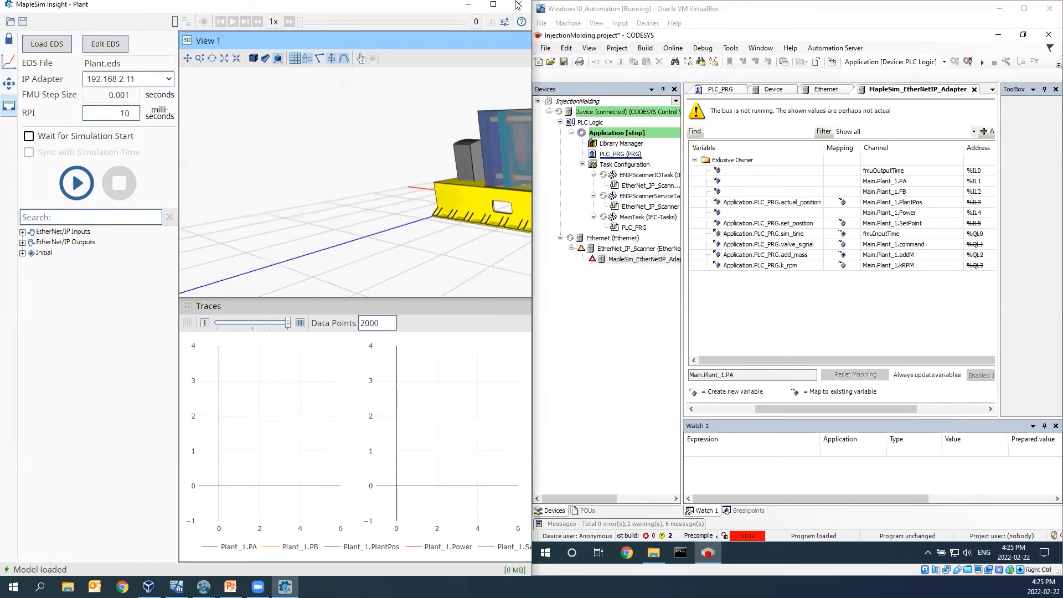
left_click_drag(487, 44, 171, 78)
left_click_drag(483, 99, 461, 63)
left_click_drag(504, 315, 306, 314)
left_click_drag(263, 58, 446, 45)
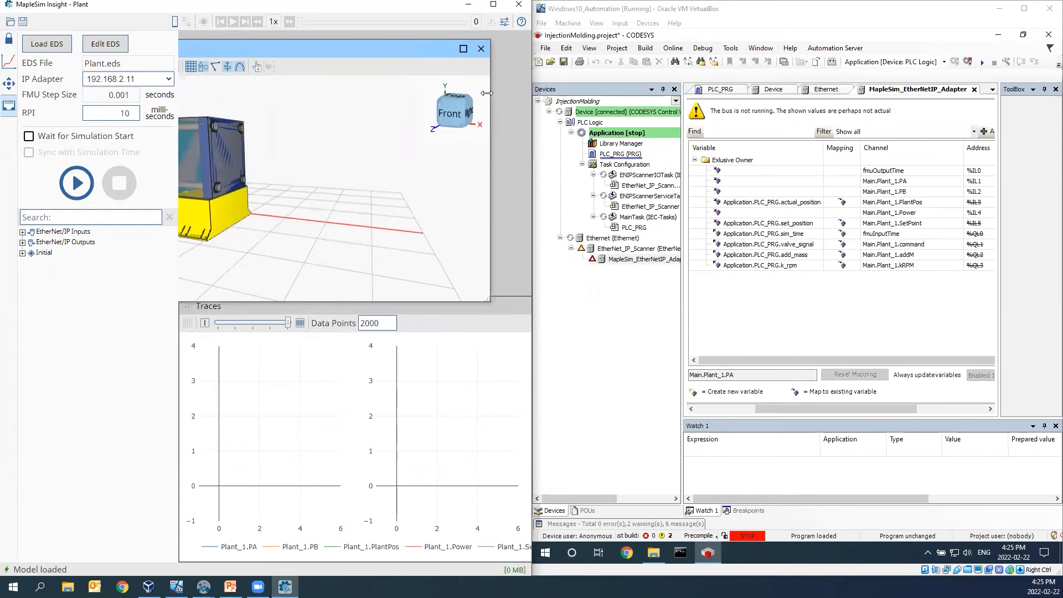
left_click_drag(487, 93, 268, 93)
left_click_drag(207, 48, 326, 42)
mouse_move(180, 150)
left_mouse_down()
mouse_move(144, 156)
mouse_move(178, 152)
left_mouse_up()
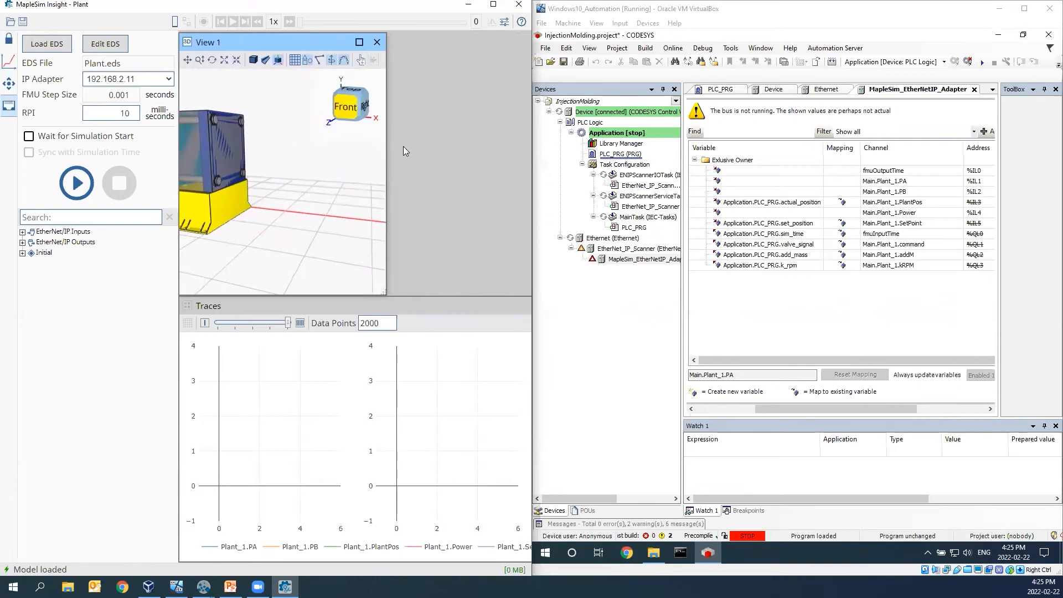
left_click_drag(385, 155, 527, 156)
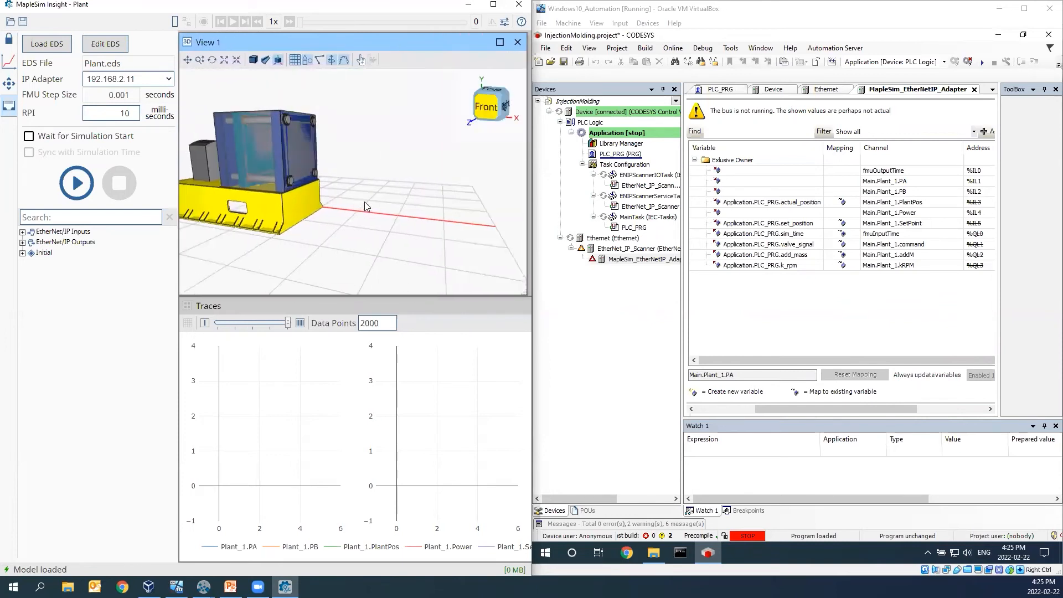
left_click(341, 271)
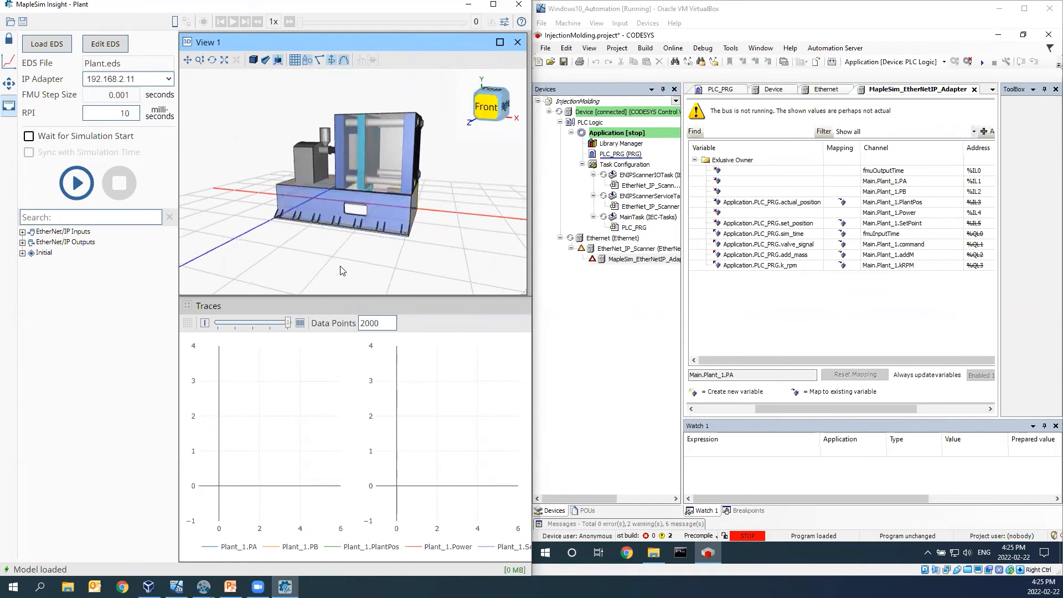
- Enable Wait for Simulation Start and Sync with Simulation Time for the Plant FMU, and start its simulation in MapleSim Insight
left_click(29, 136)
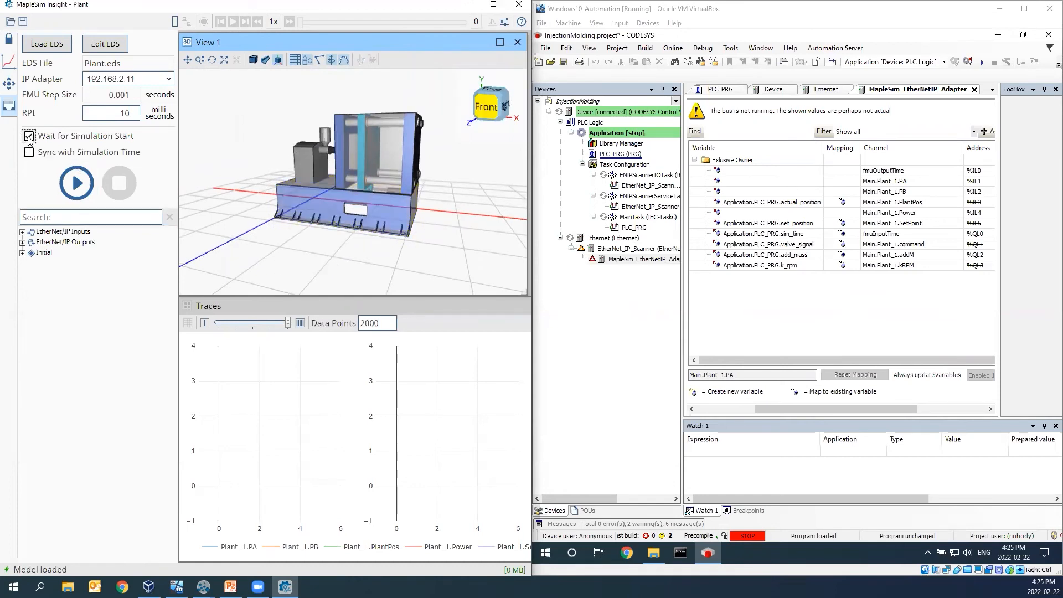
left_click(29, 154)
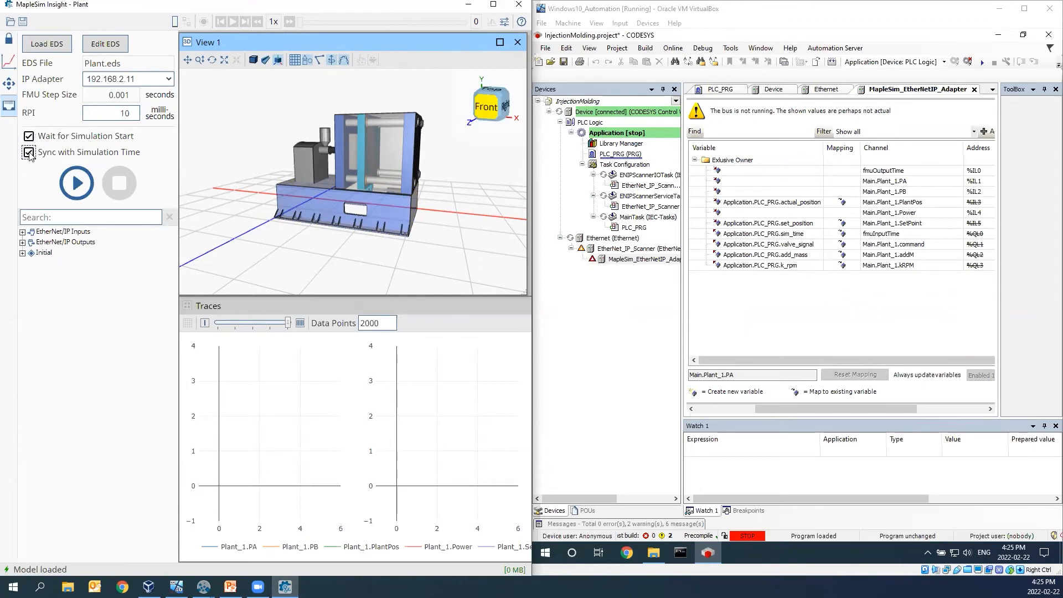
left_click(77, 183)
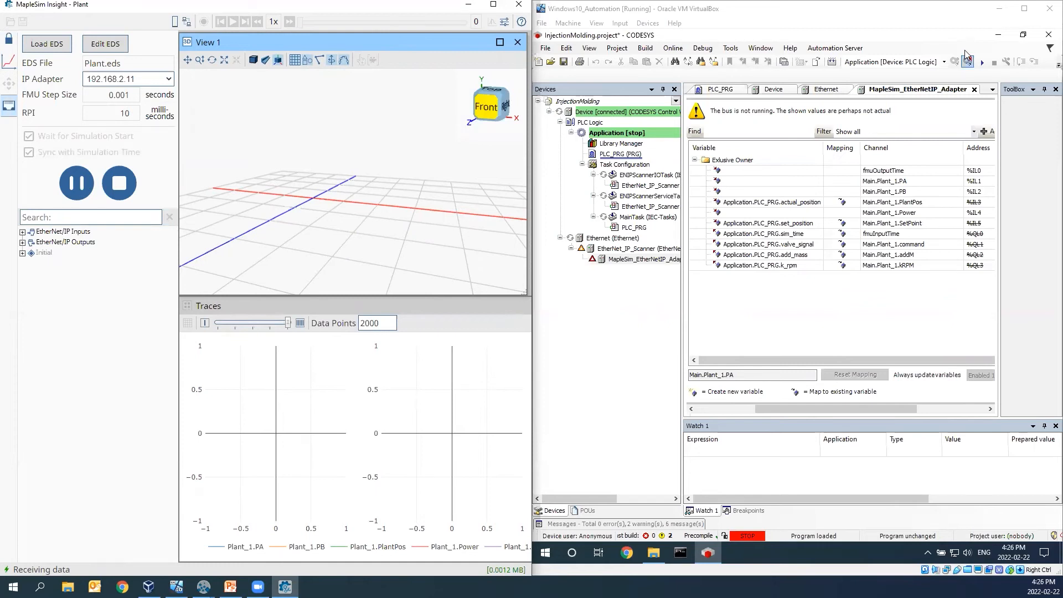
- Start the PLC application and turn the injection molding machine in View 1 toward a straighter front view
left_click(983, 63)
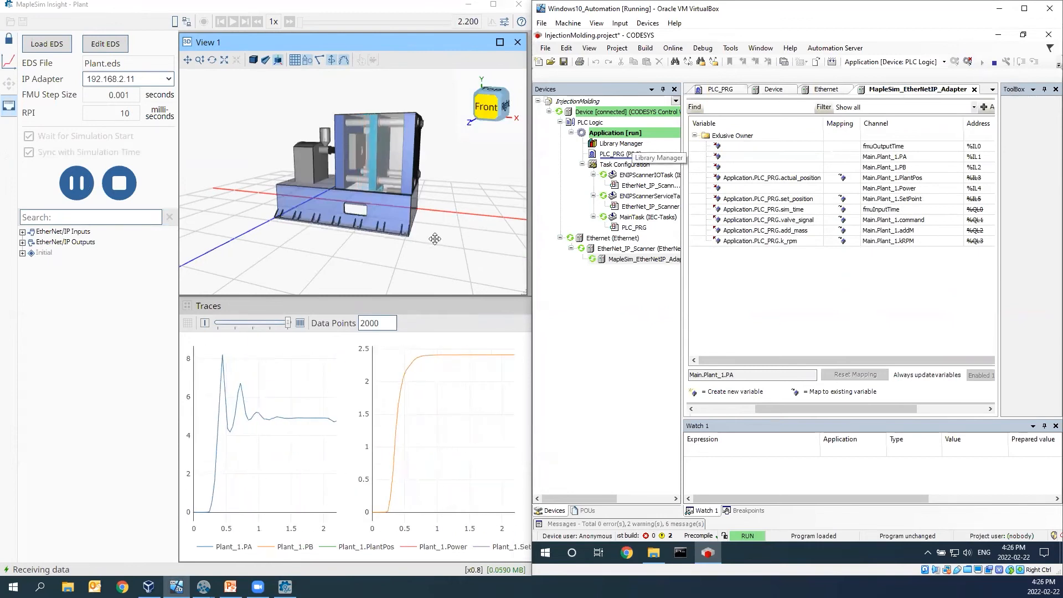
left_click_drag(381, 270, 395, 270)
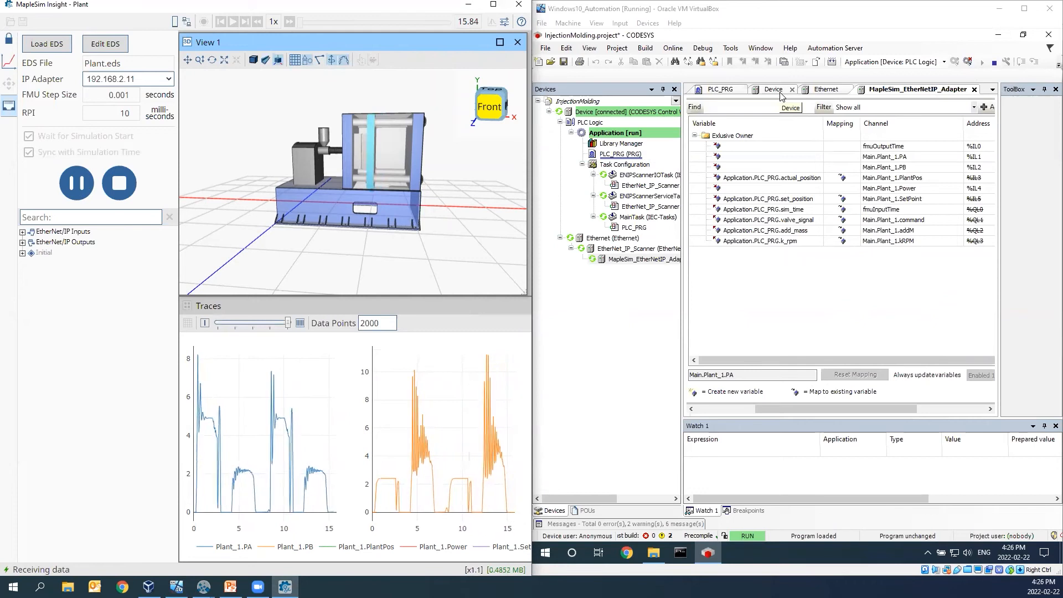
- Open PLC_PRG's online variable list and narrow its Expression column so the Prepared value column can be seen
left_click(714, 93)
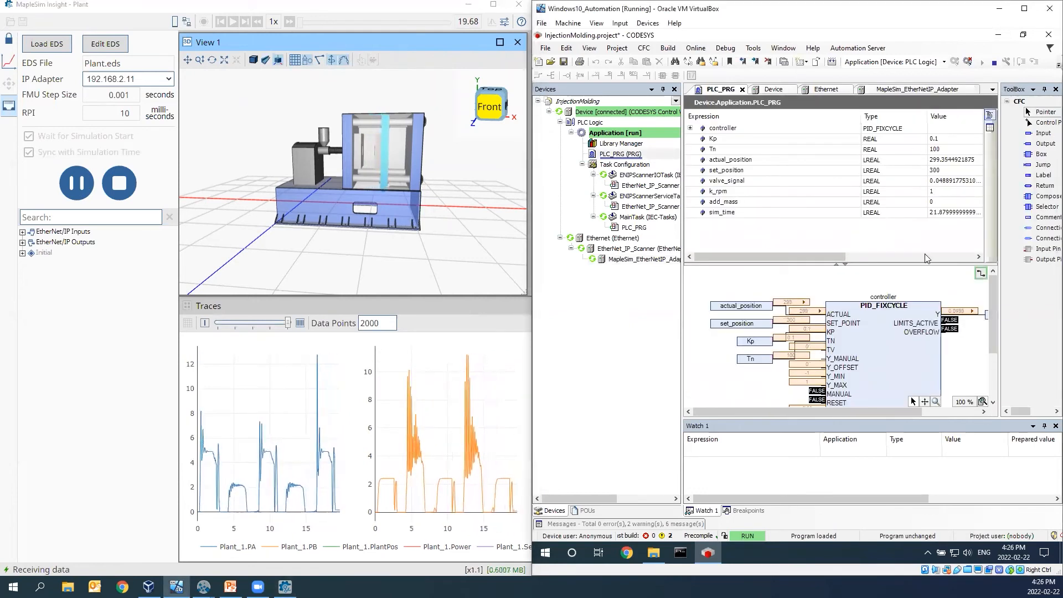
left_click_drag(838, 258, 840, 255)
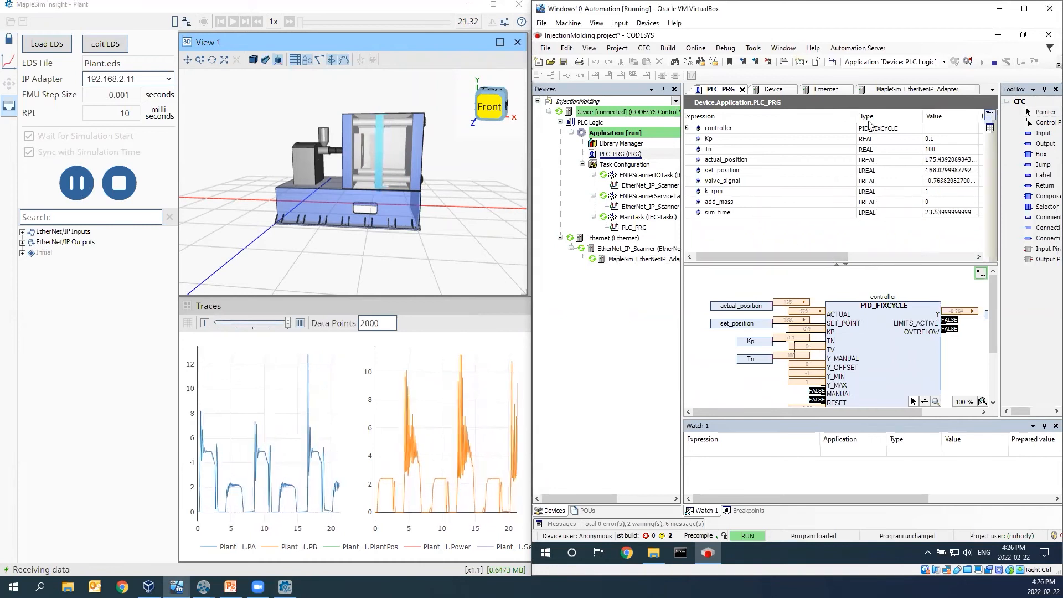
left_click_drag(857, 117, 766, 116)
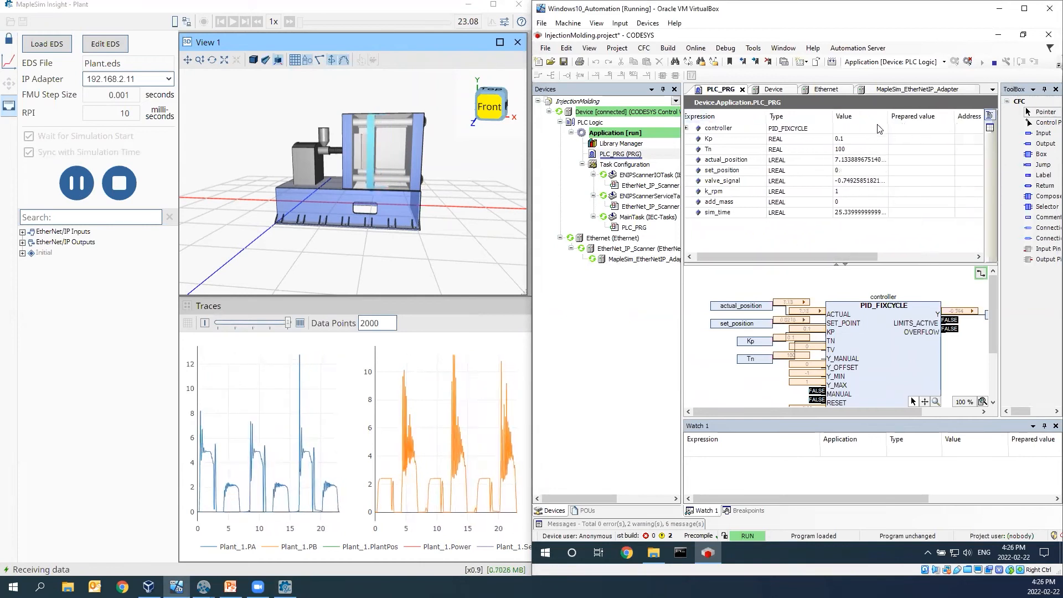
- Prepare the value 1000 for add_mass in PLC_PRG and write it to the running PLC
left_click(913, 202)
left_click(912, 202)
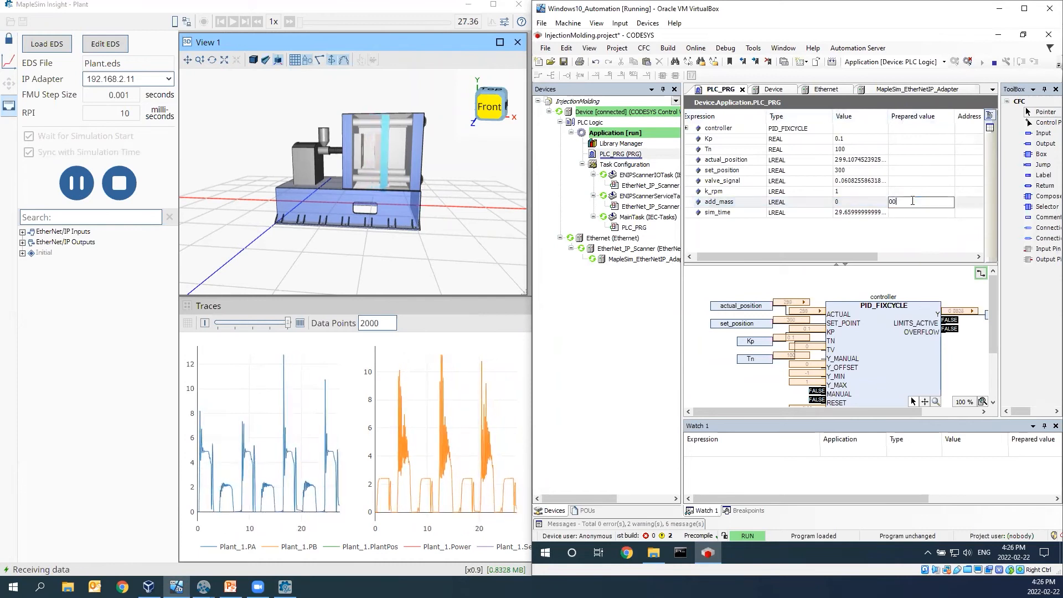
type("1000")
key("Return")
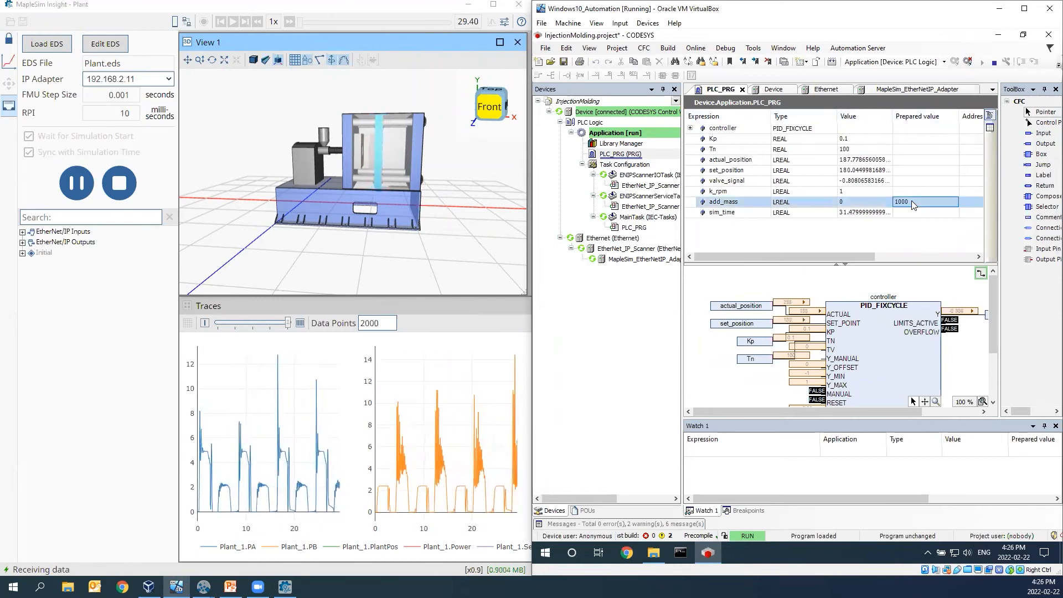
key("ctrl+F7")
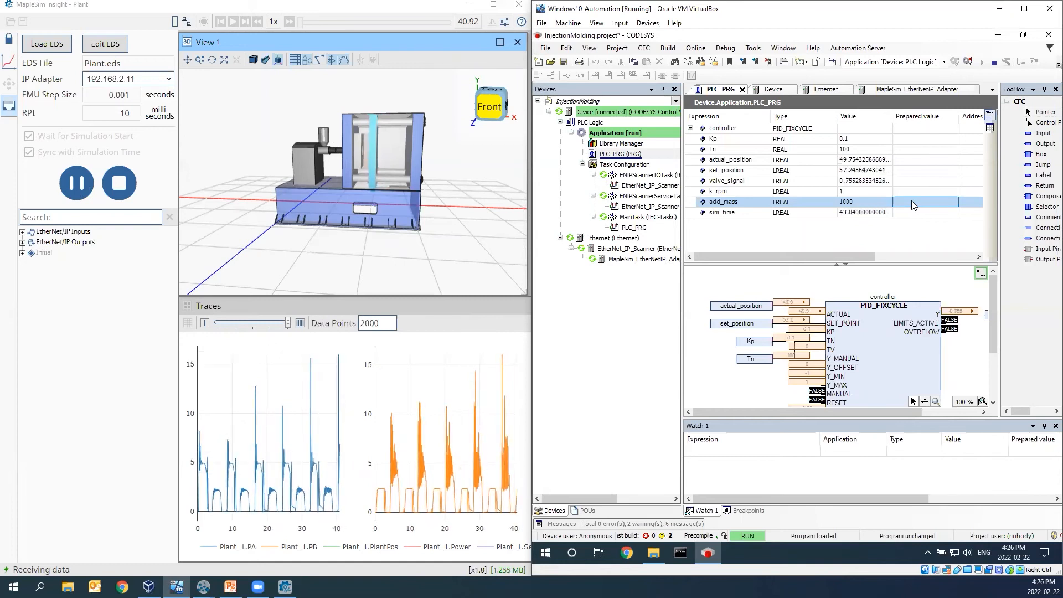
- Raise add_mass to 5000 as its prepared value and write it to the running PLC
left_click(911, 200)
type("500")
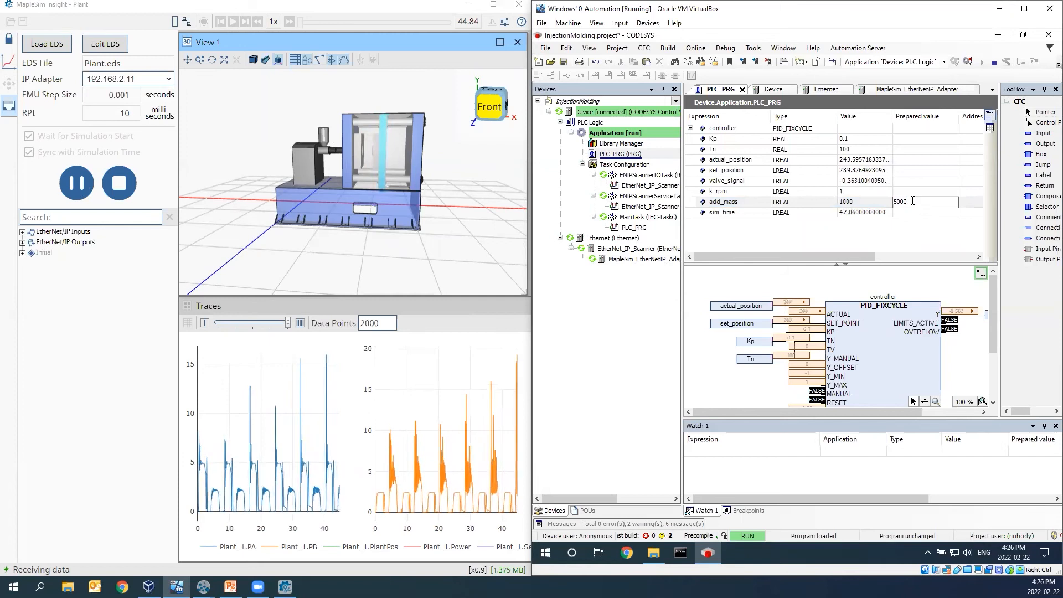
type("0")
key("Return")
key("ctrl+F7")
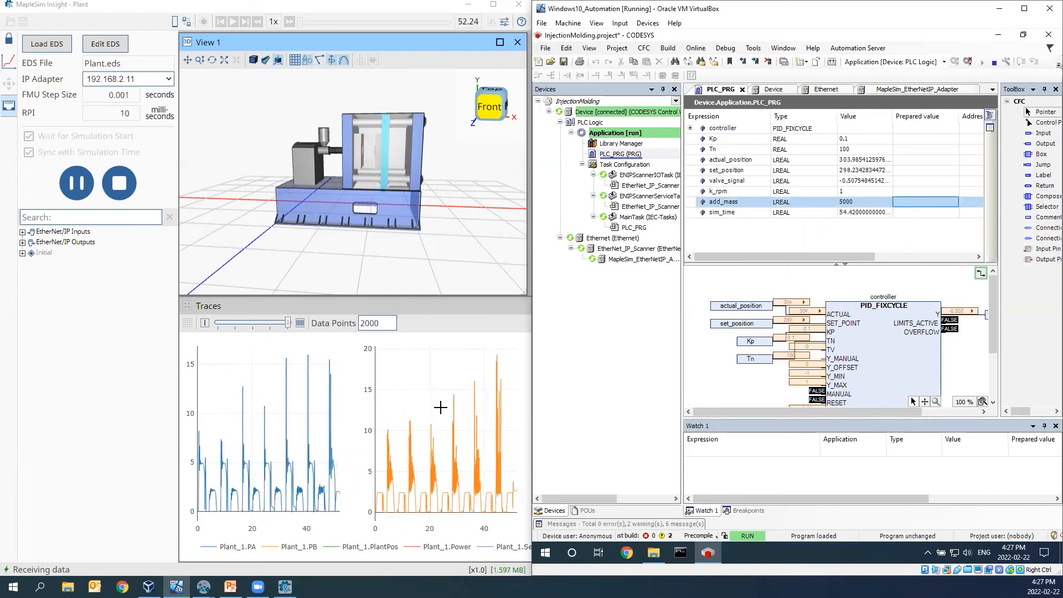
- Reset add_mass to 0 as its prepared value and write it to the running PLC
left_click(906, 202)
type("0")
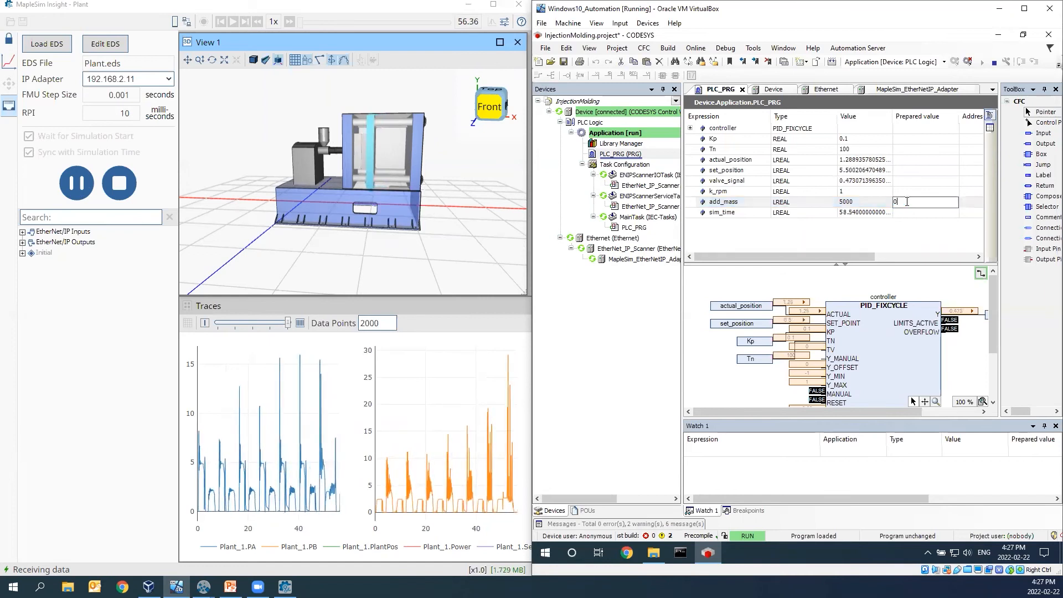
key("Return")
key("ctrl+F7")
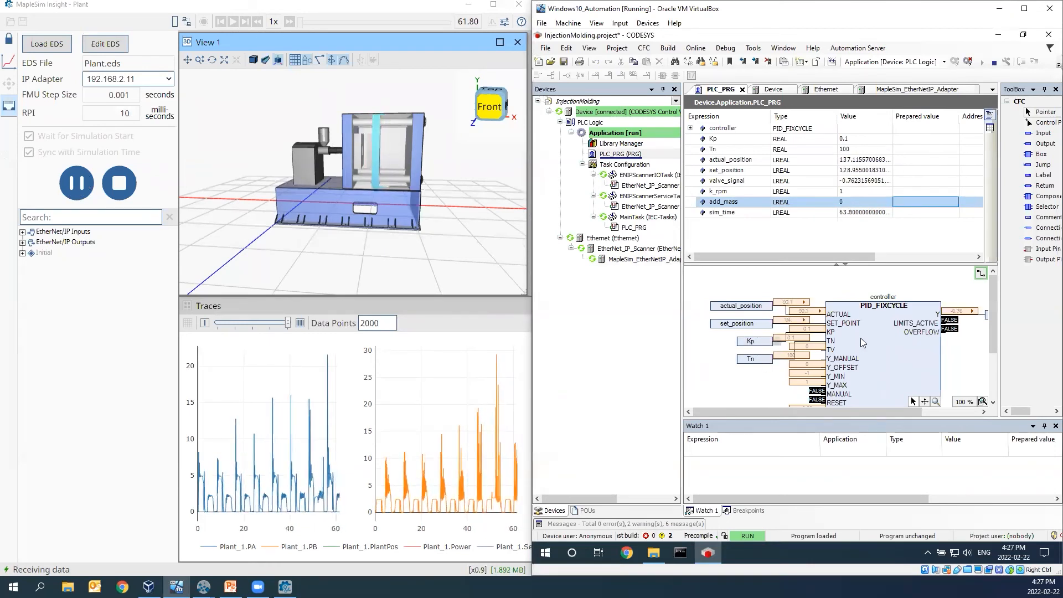
- Prepare the value 0.15 for the controller gain Kp and write it to the running PLC
double_click(915, 139)
type("0.15")
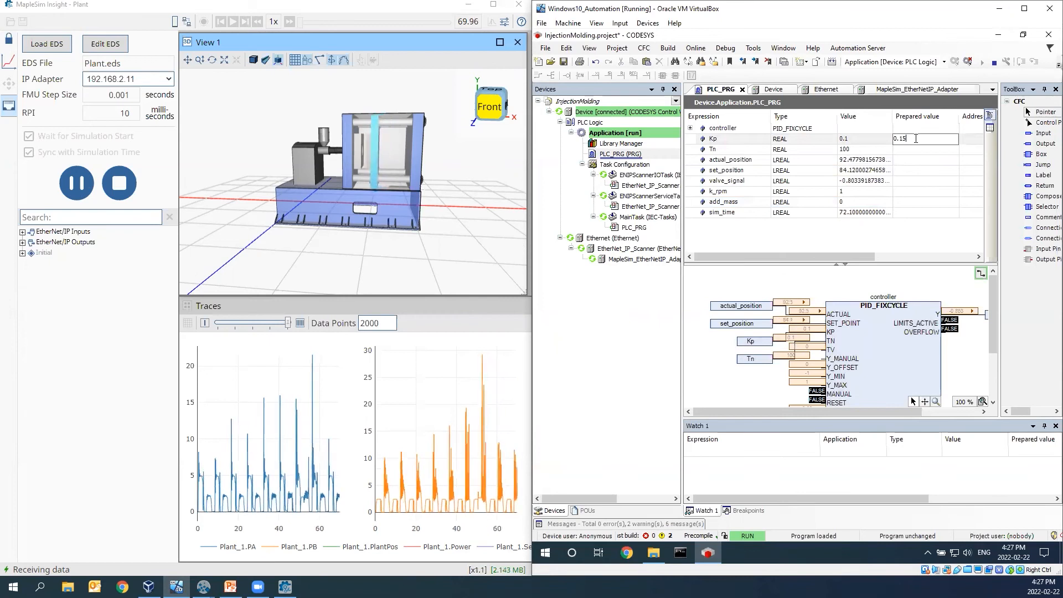
key("Escape")
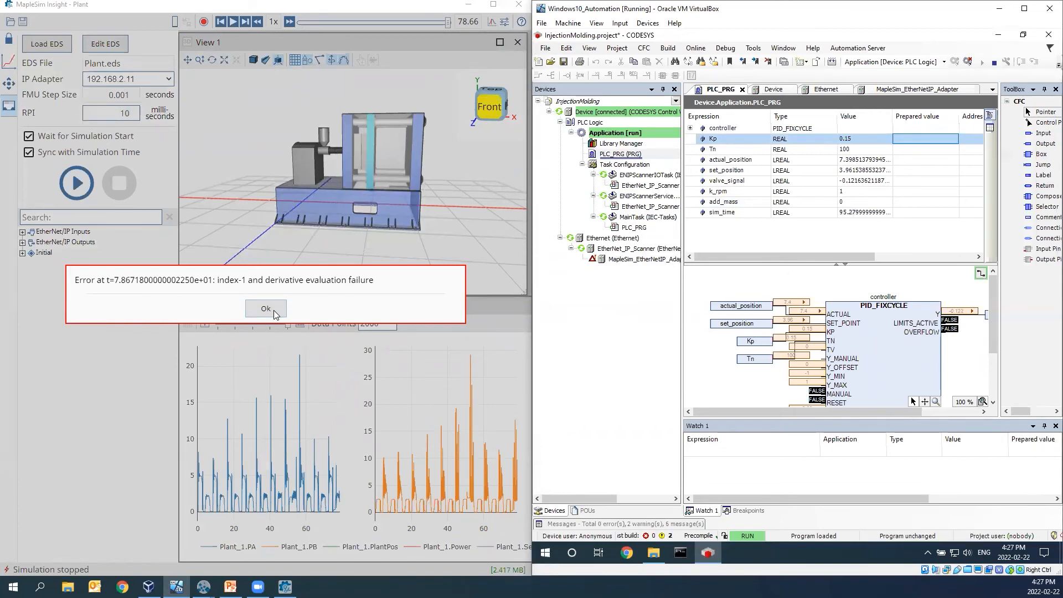
- Dismiss the simulation error in MapleSim Insight, maximize its window, and widen View 1 across the area above the traces
left_click(273, 310)
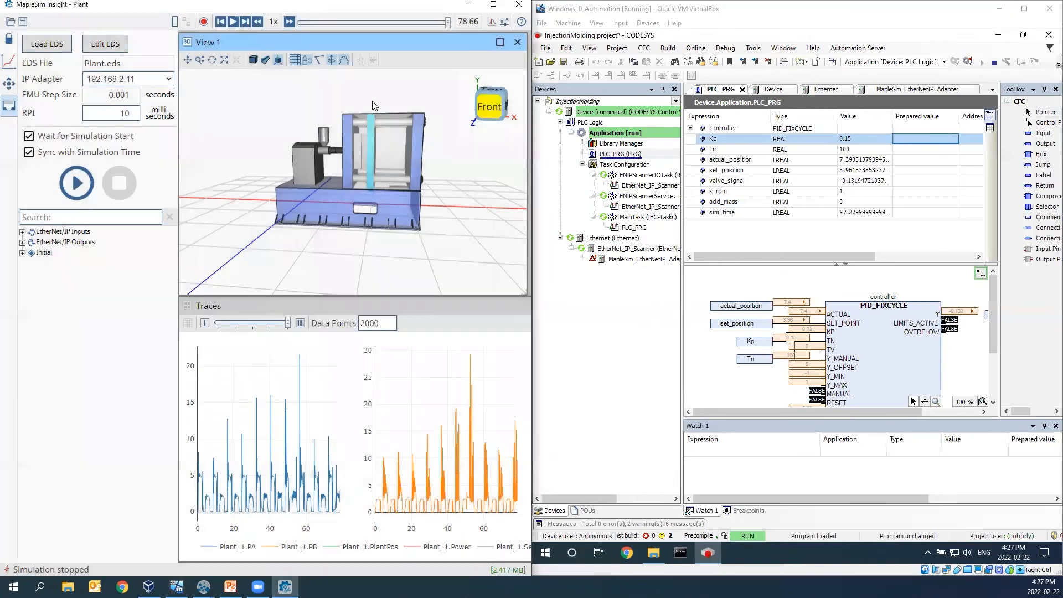
left_click(490, 5)
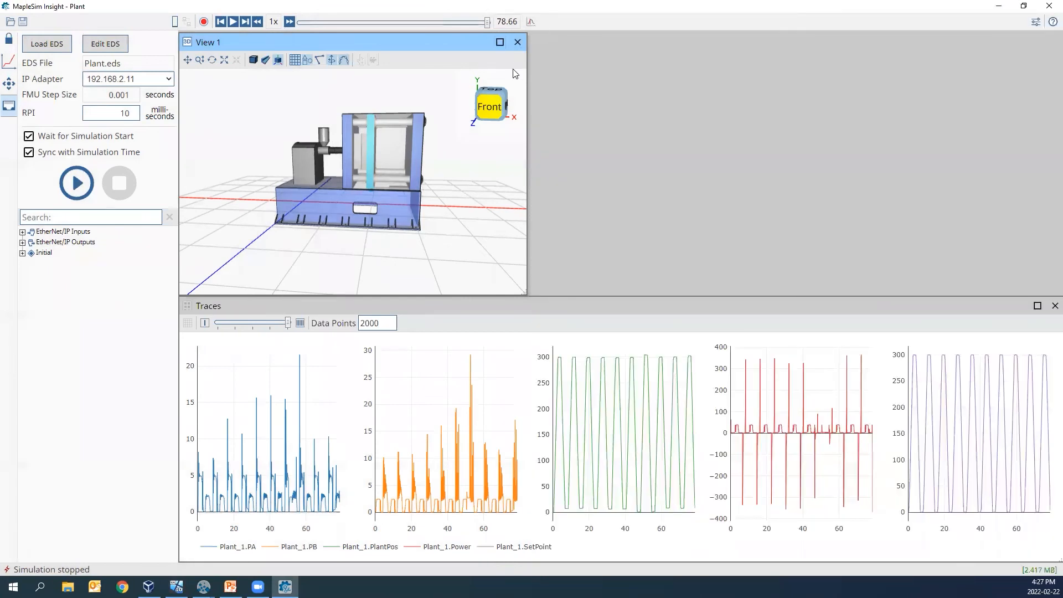
left_click(500, 42)
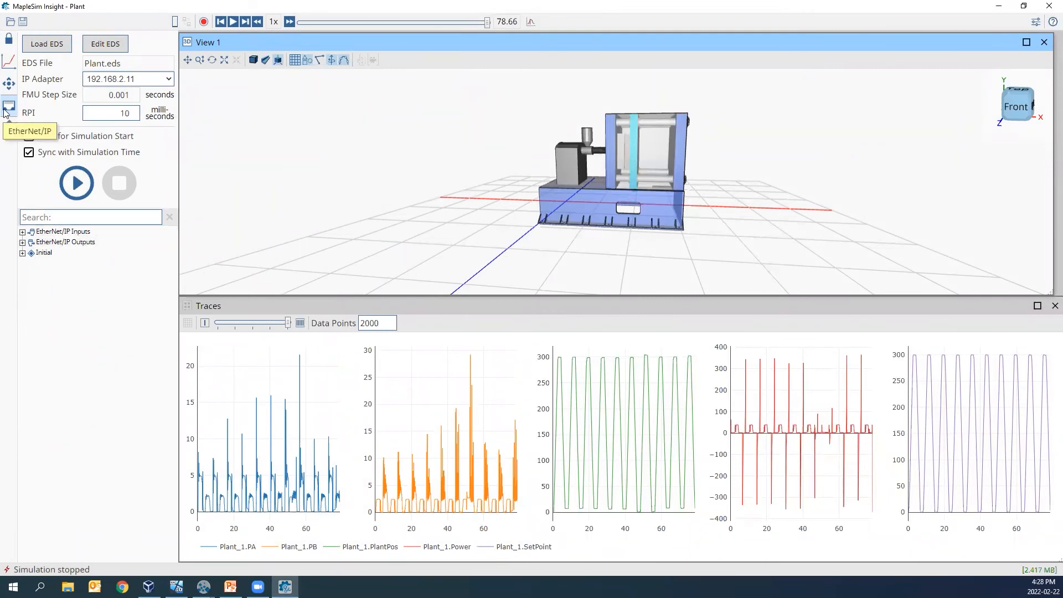
- Plot the FMU outputs SetPoint and PlantPos of Plant_1 together in one new plot
left_click(10, 68)
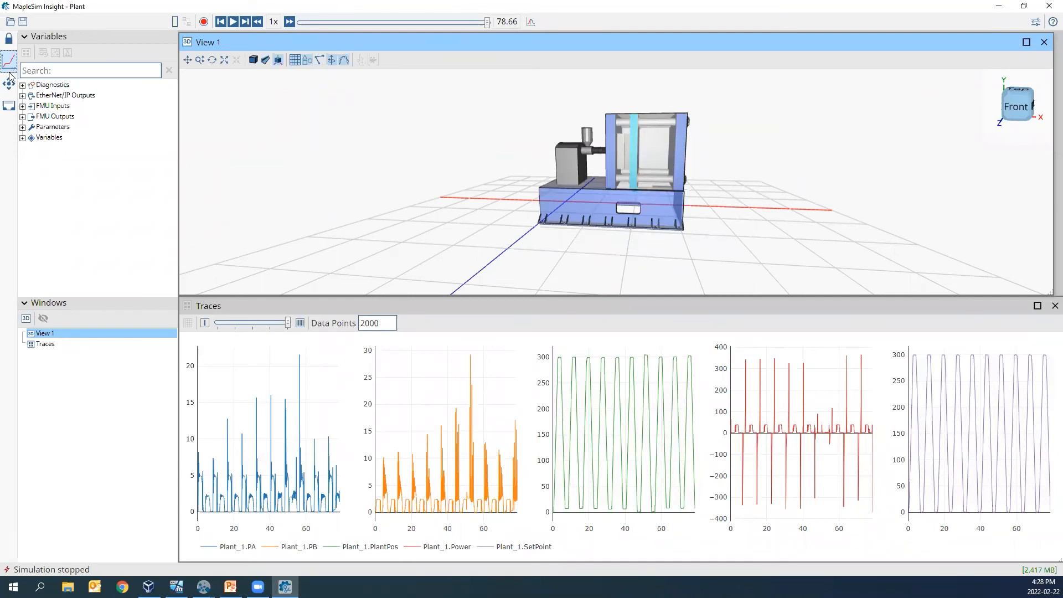
left_click(22, 106)
left_click(23, 127)
left_click(31, 138)
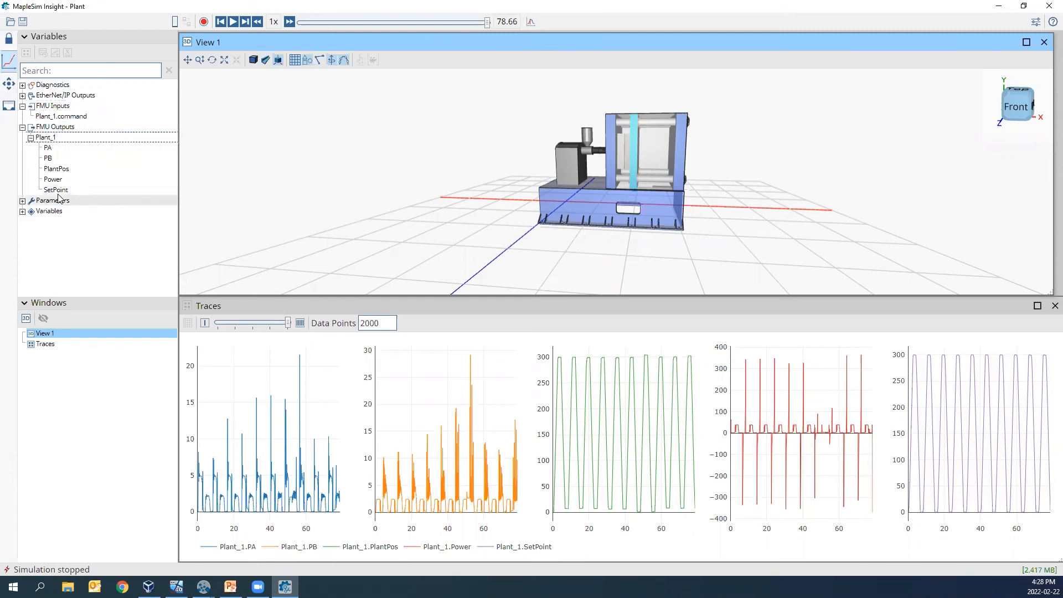
right_click(58, 191)
left_click(72, 223)
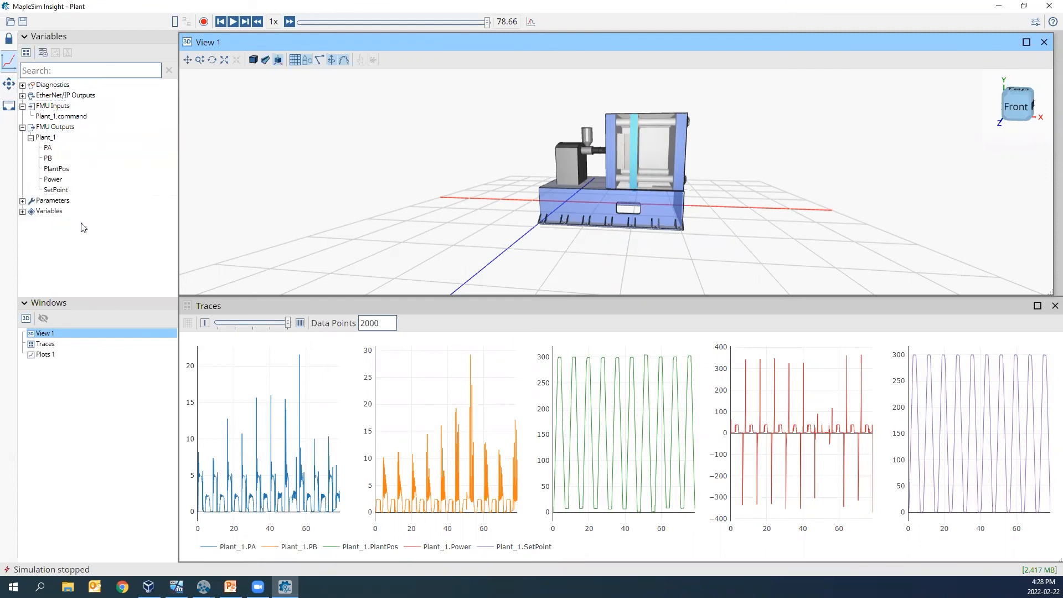
right_click(64, 171)
left_click(110, 239)
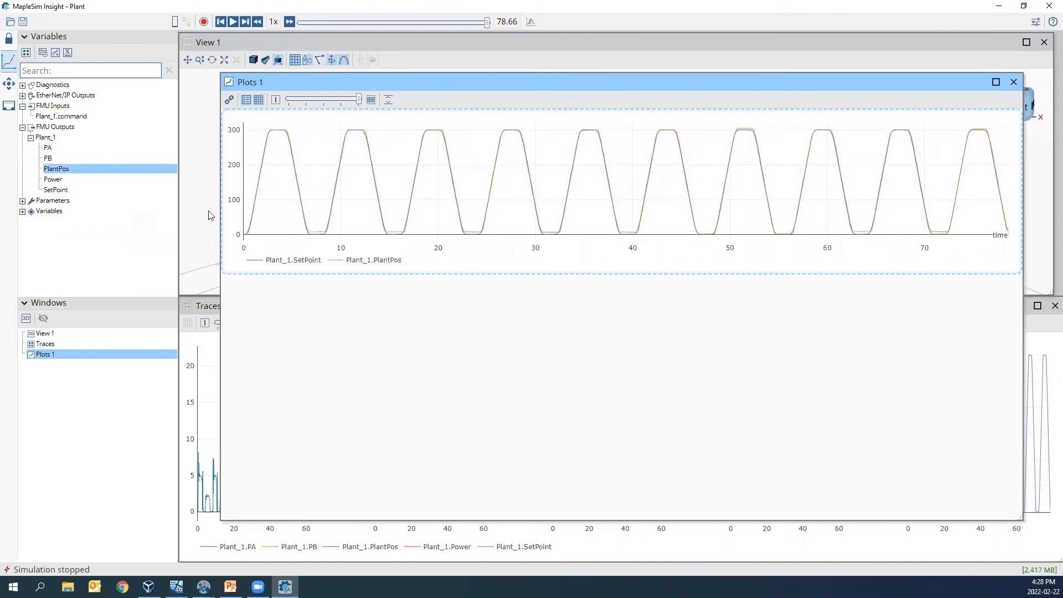
- Enlarge the SetPoint and PlantPos plot to fill the workspace and zoom in on its first three cycles
double_click(386, 82)
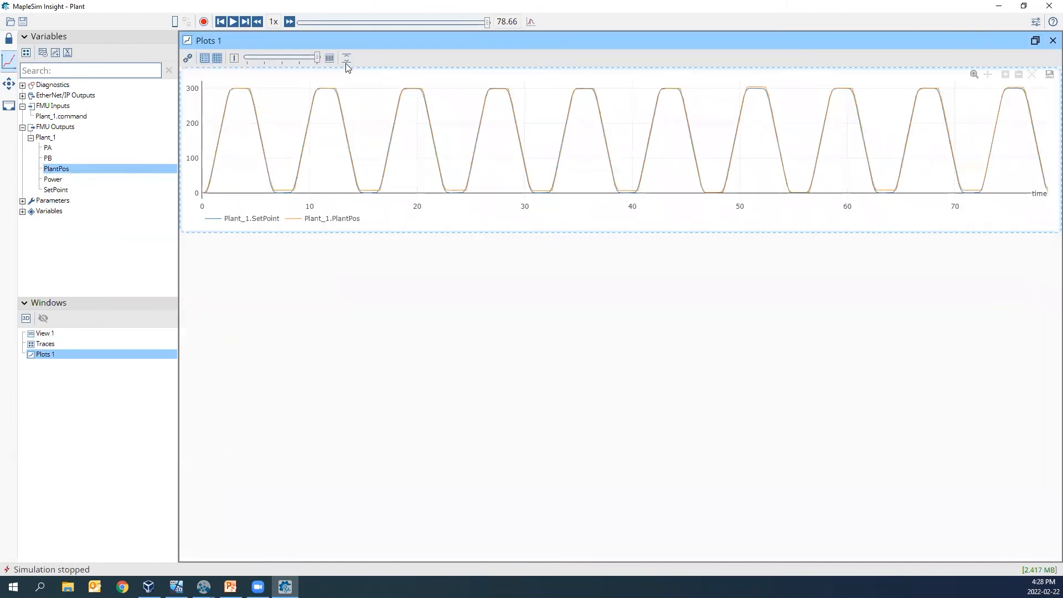
left_click(347, 59)
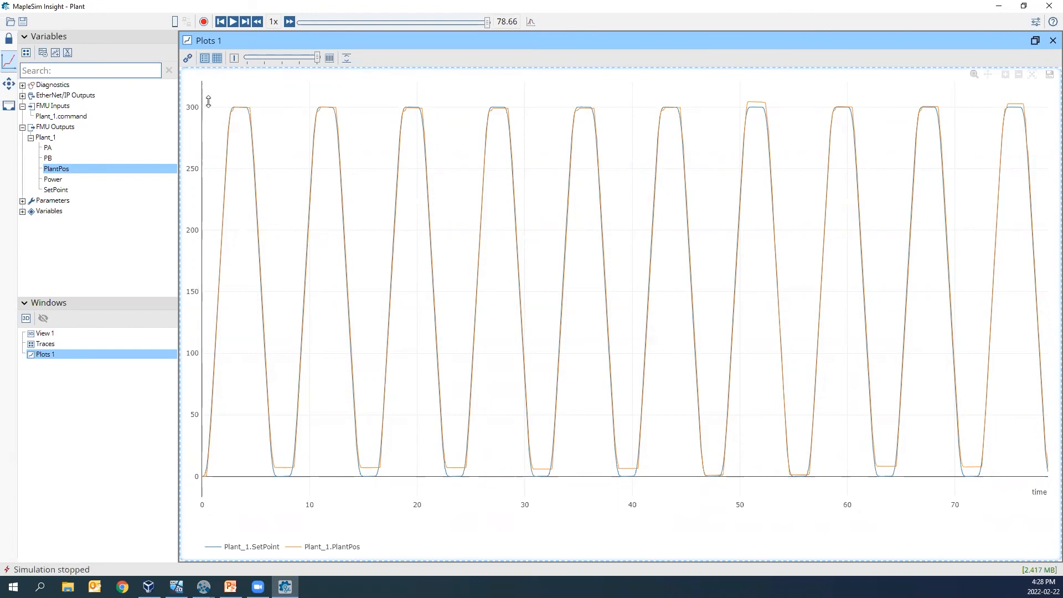
left_click_drag(205, 102, 467, 483)
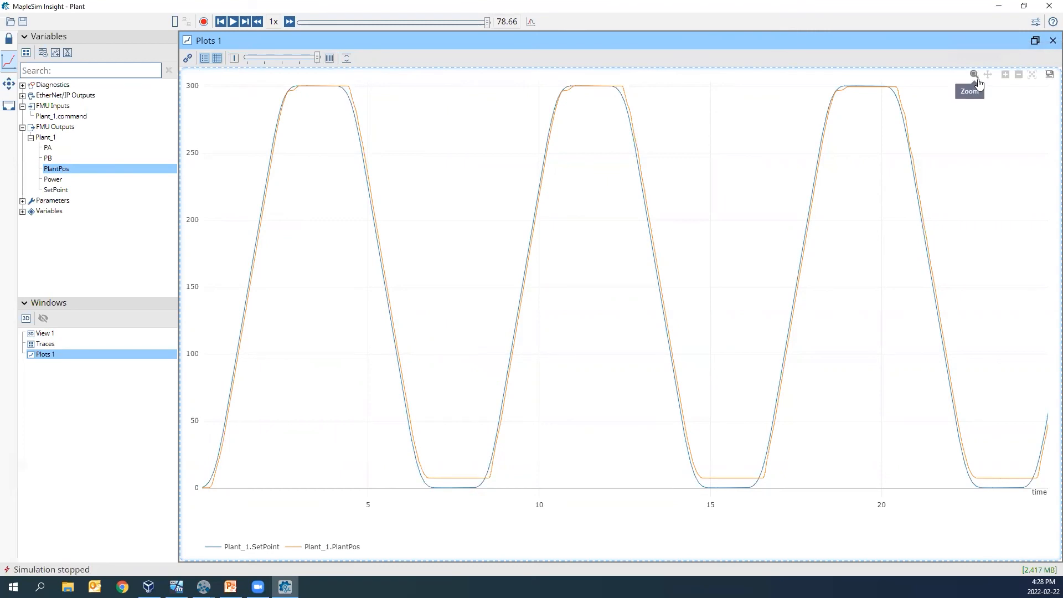
- Return the SetPoint and PlantPos plot to its full time range, compare the two curves, and close Plots 1
right_click(971, 128)
left_click(956, 111)
left_click(986, 183)
right_click(808, 169)
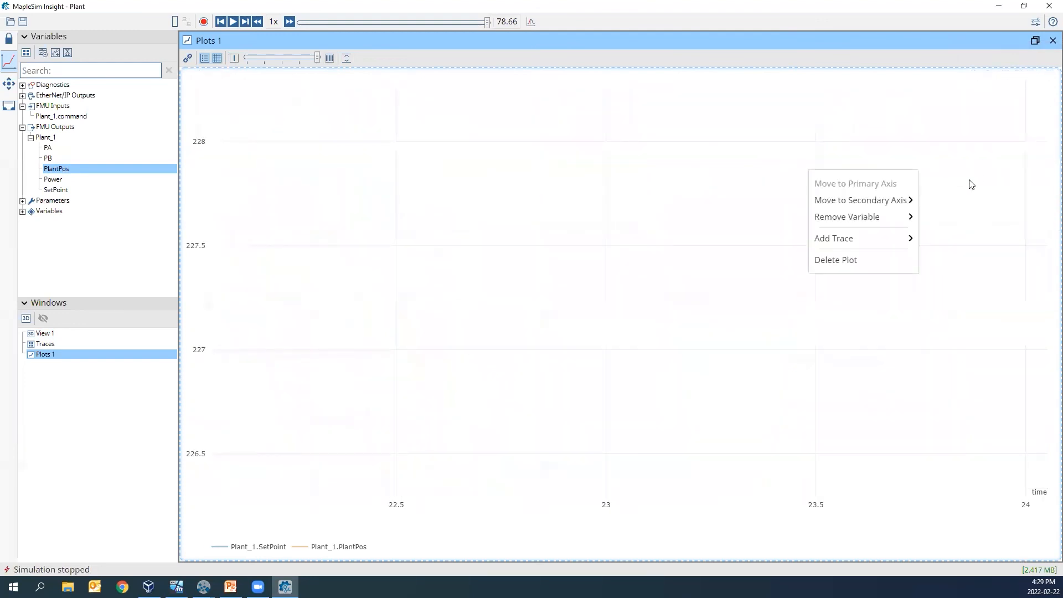
left_click(942, 239)
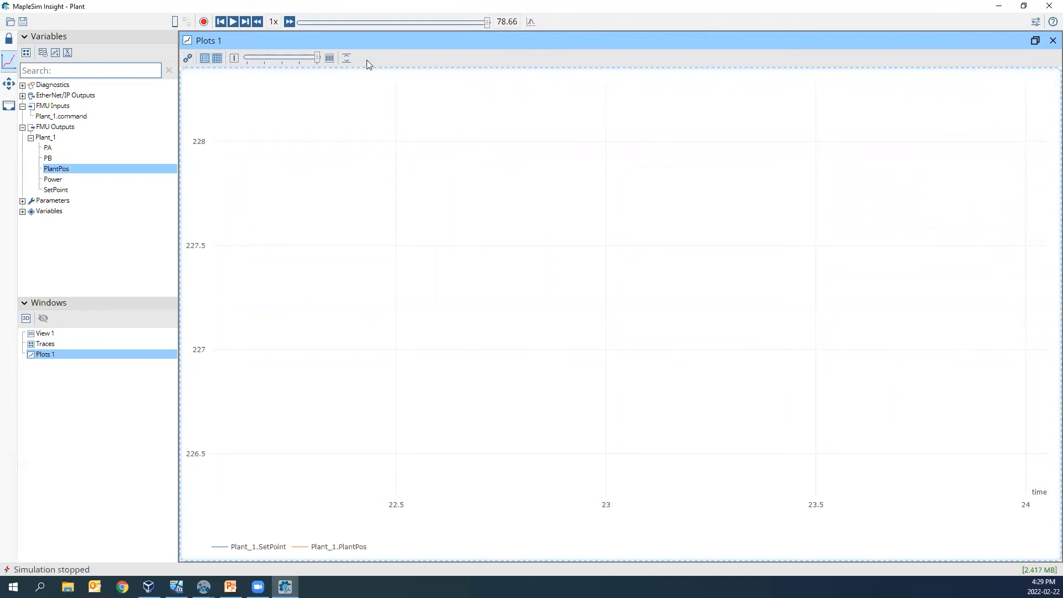
left_click_drag(318, 58, 280, 59)
right_click(47, 359)
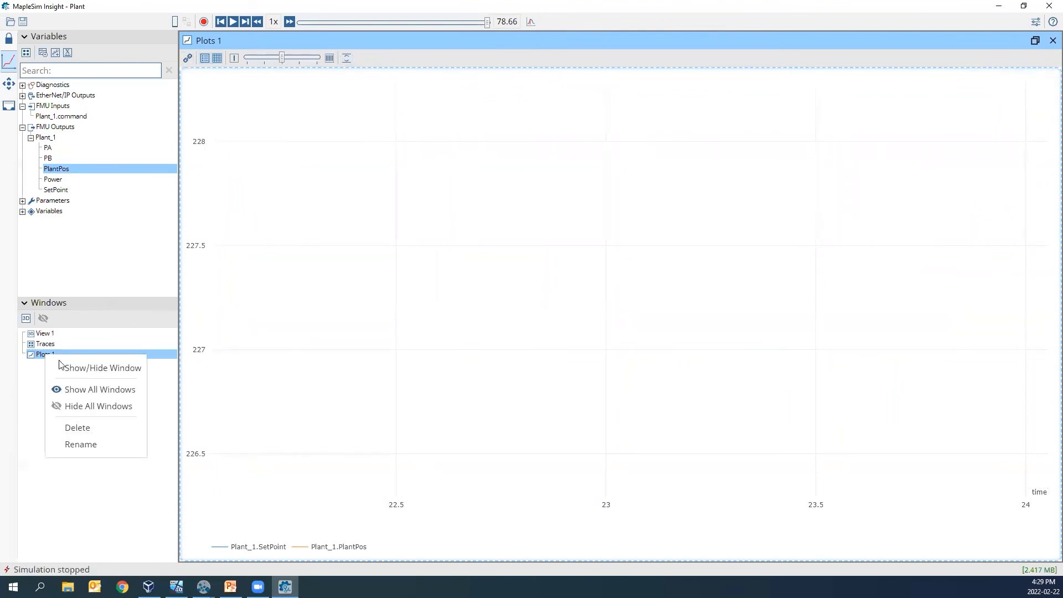
left_click(61, 362)
double_click(59, 357)
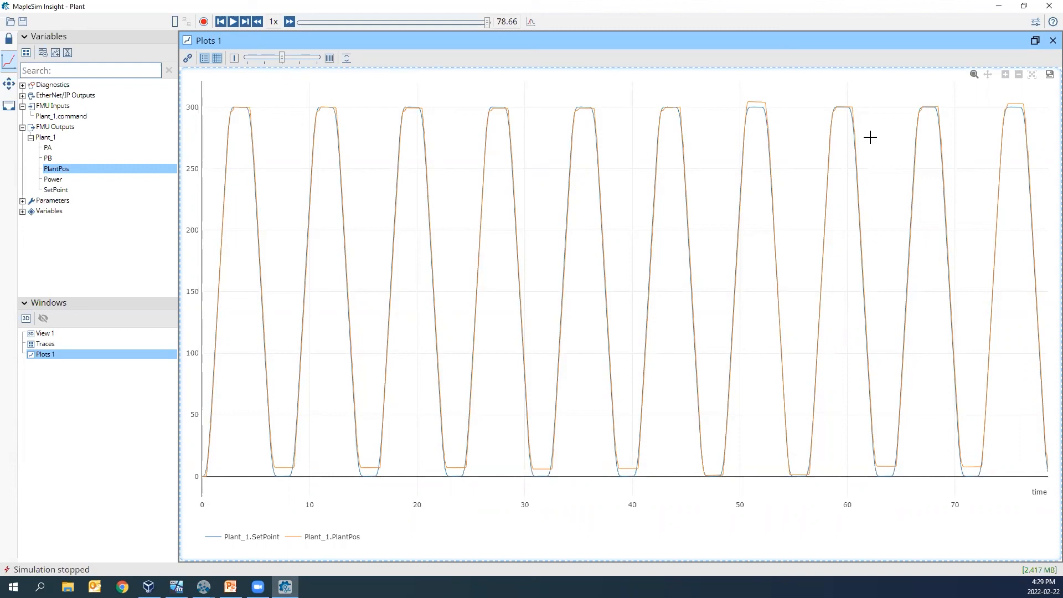
left_click(1052, 41)
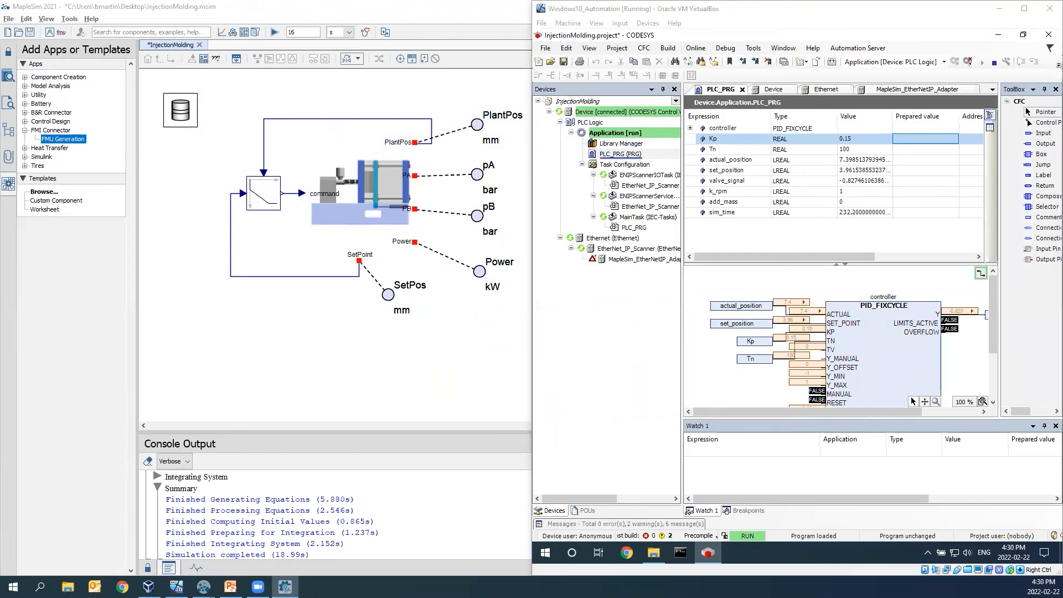
- Log out of the PLC in CODESYS, log back in, and stop the application
left_click(967, 61)
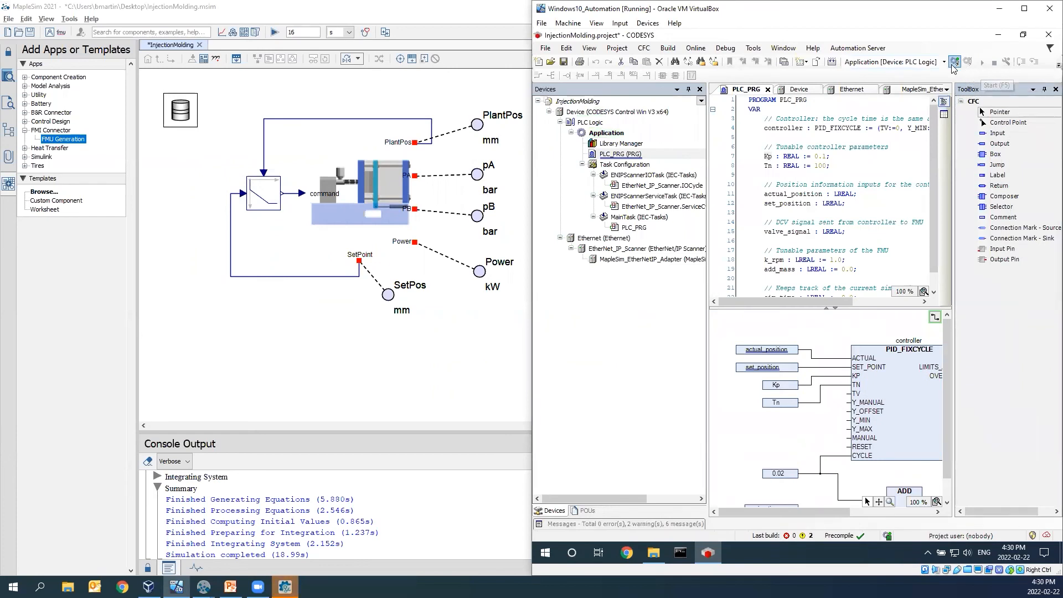
left_click(953, 62)
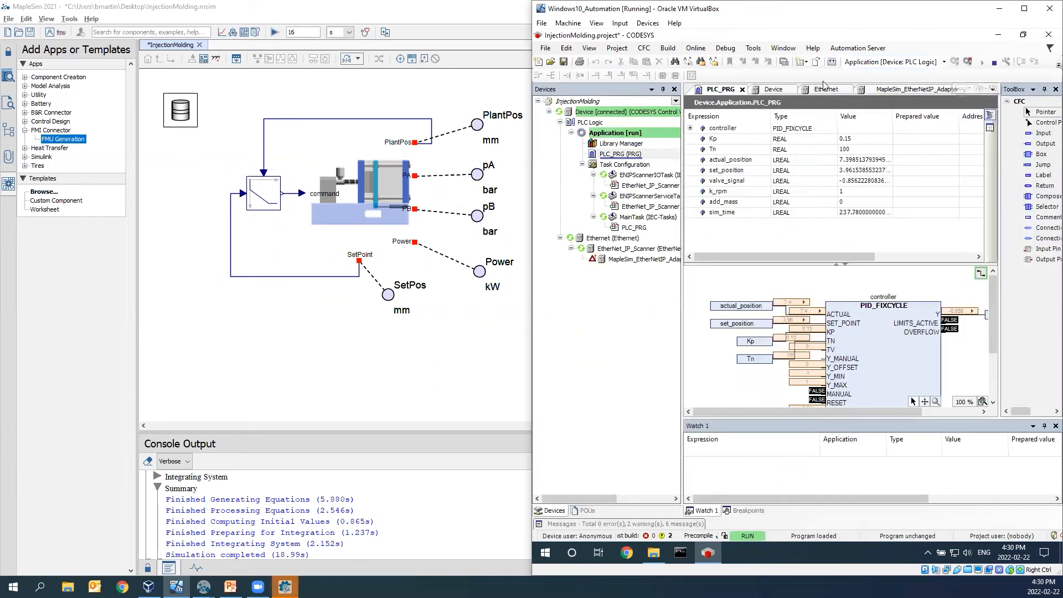
left_click(994, 63)
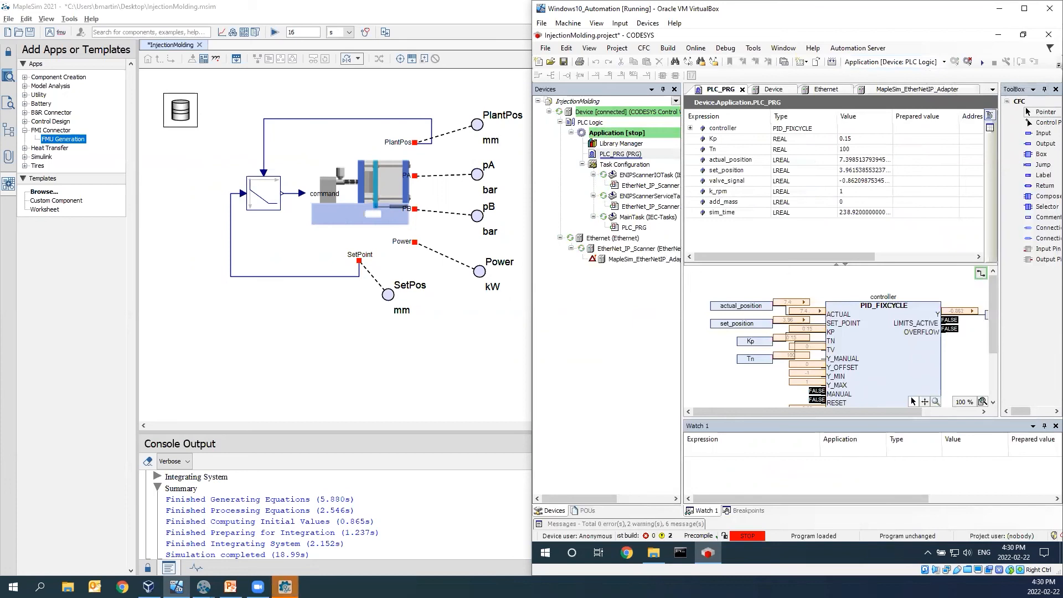
- Switch to the reloaded Plant model in MapleSim Insight and load its EDS file in the EtherNet/IP settings
left_click(285, 587)
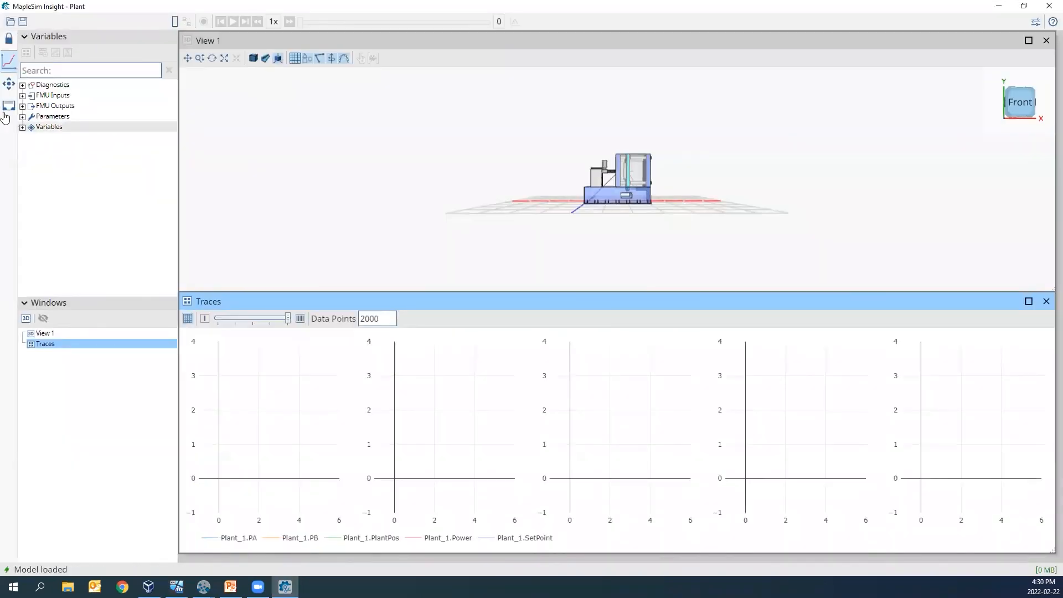
left_click(8, 106)
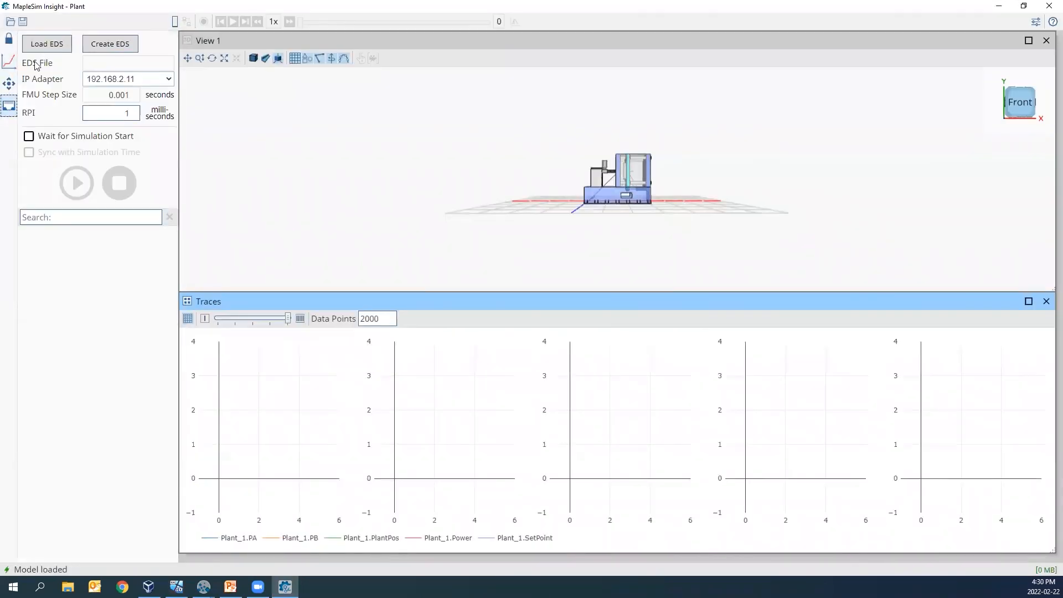
left_click(42, 44)
double_click(107, 89)
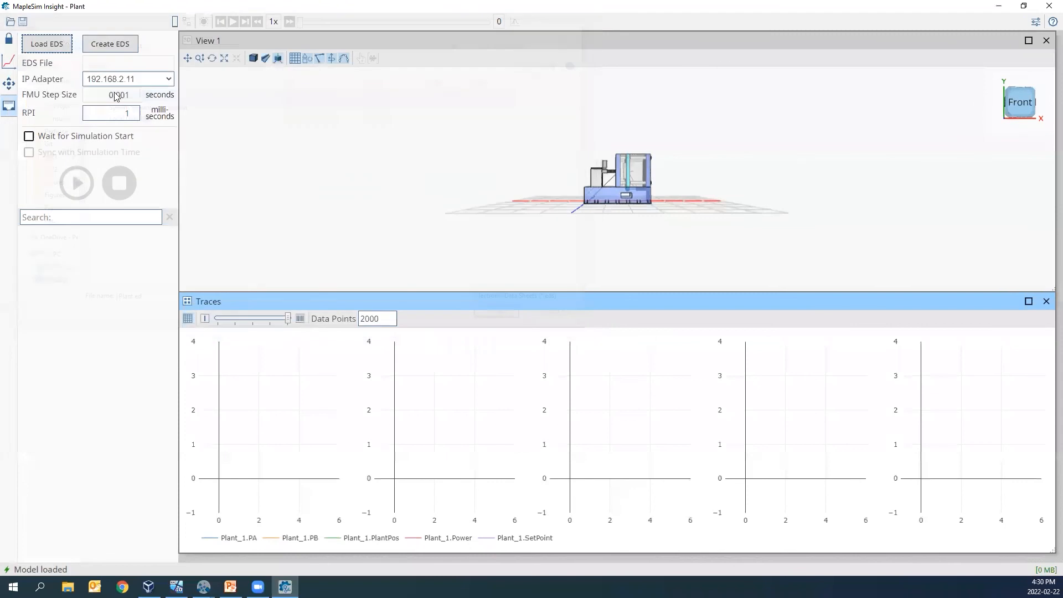
- Load Plant.eds, set the RPI to 10 milliseconds, and enable waiting for simulation start and syncing with simulation time
left_click(477, 415)
double_click(137, 114)
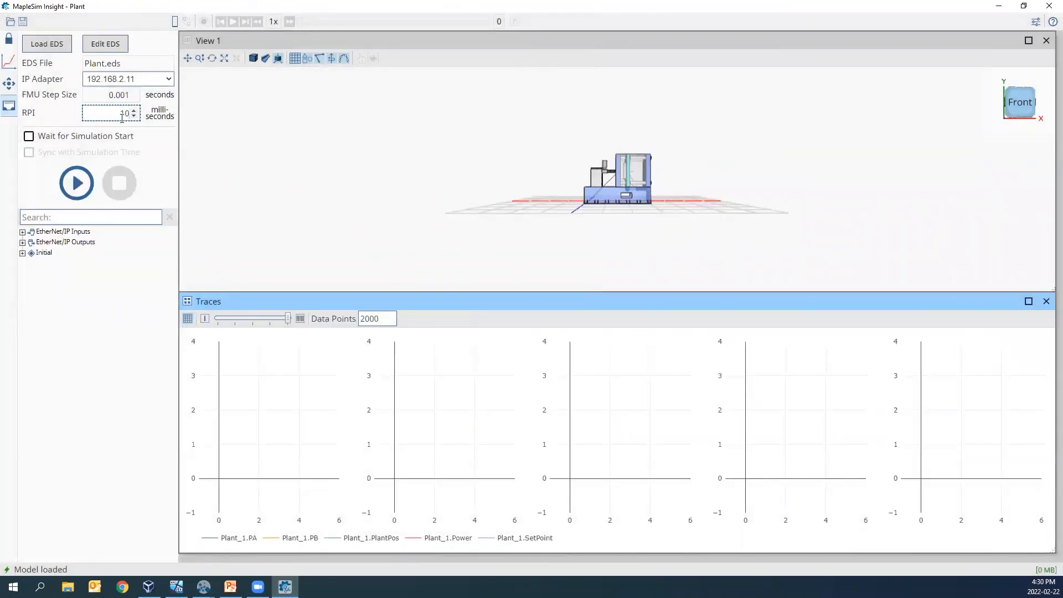
left_click(70, 137)
left_click(66, 153)
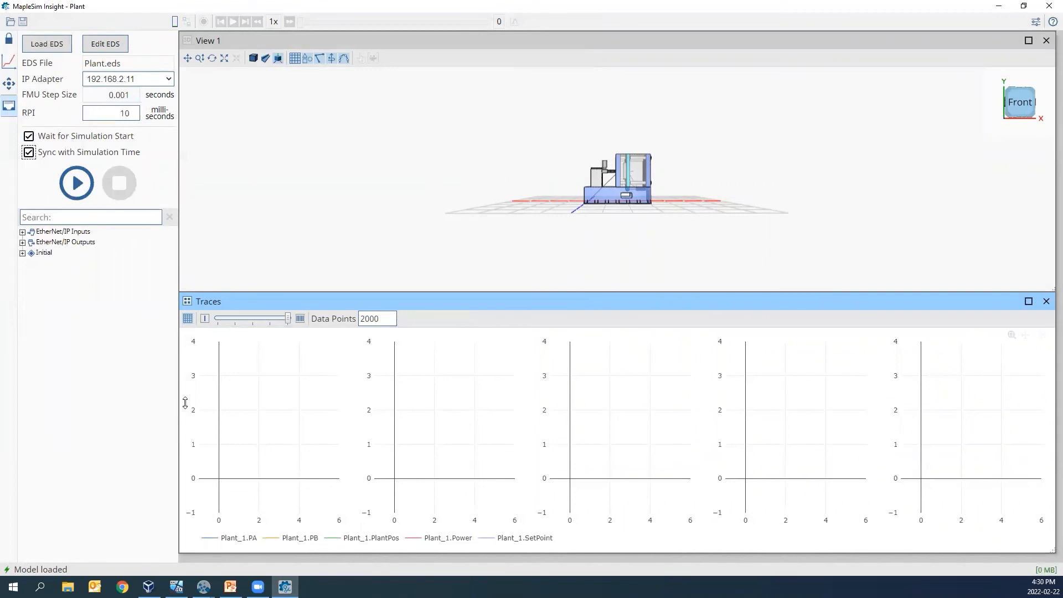
- Switch to the CODESYS virtual machine and write 0.0 to the sim_time variable in PLC_PRG
mouse_move(177, 587)
left_click(185, 552)
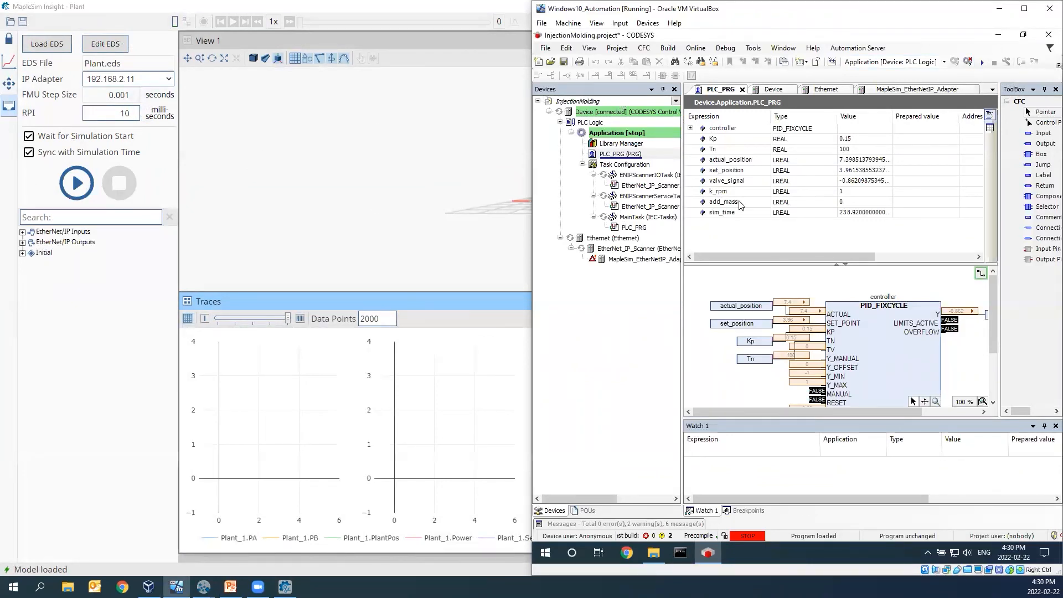
left_click(922, 215)
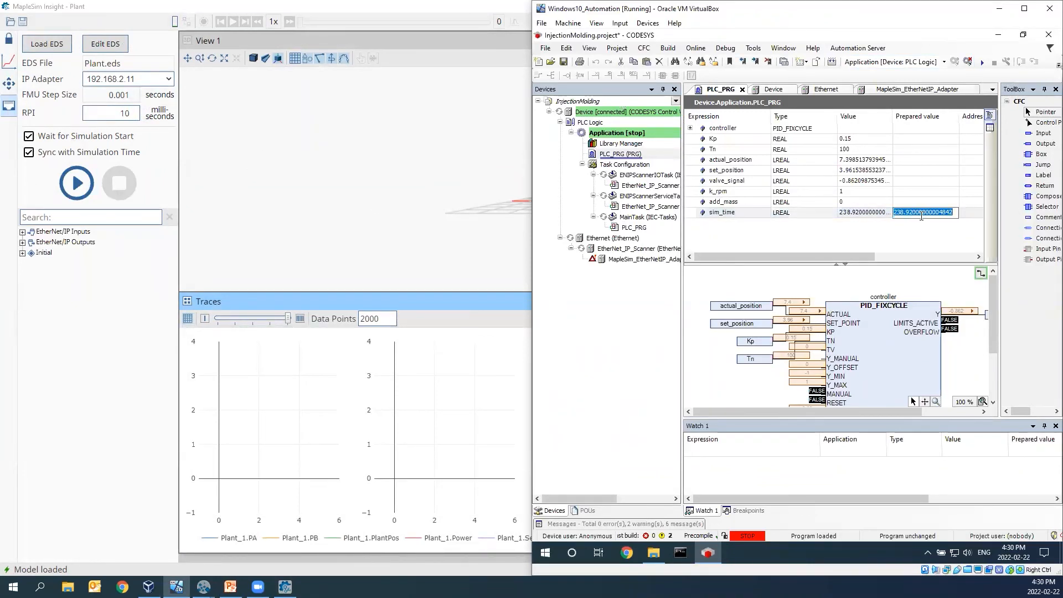
type("0.0")
key("Return")
key("ctrl+F7")
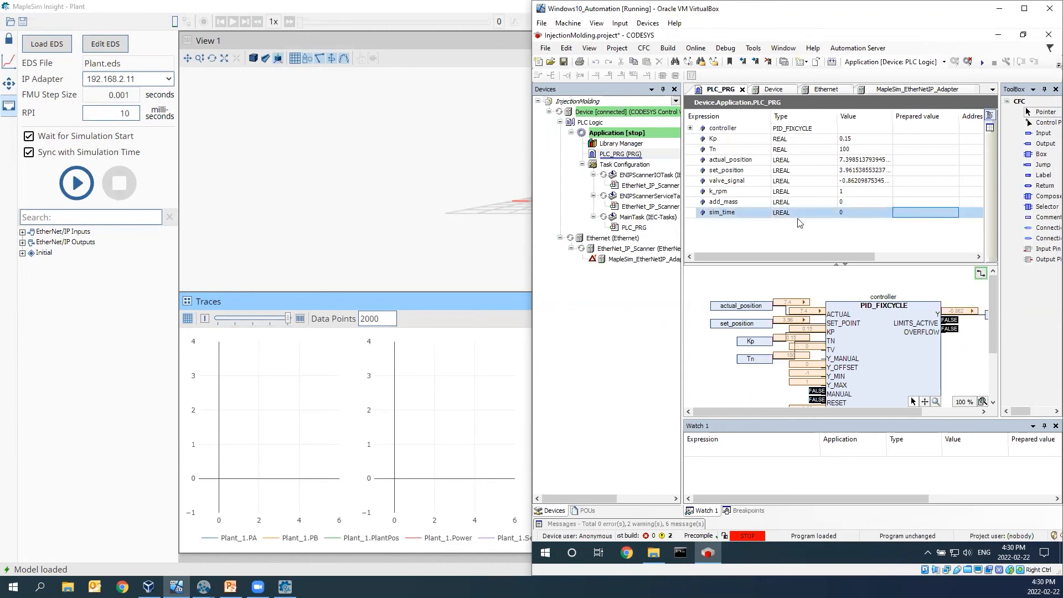
- Start the simulation in MapleSim Insight and the PLC application in CODESYS, arranging the two windows side by side
left_click(88, 193)
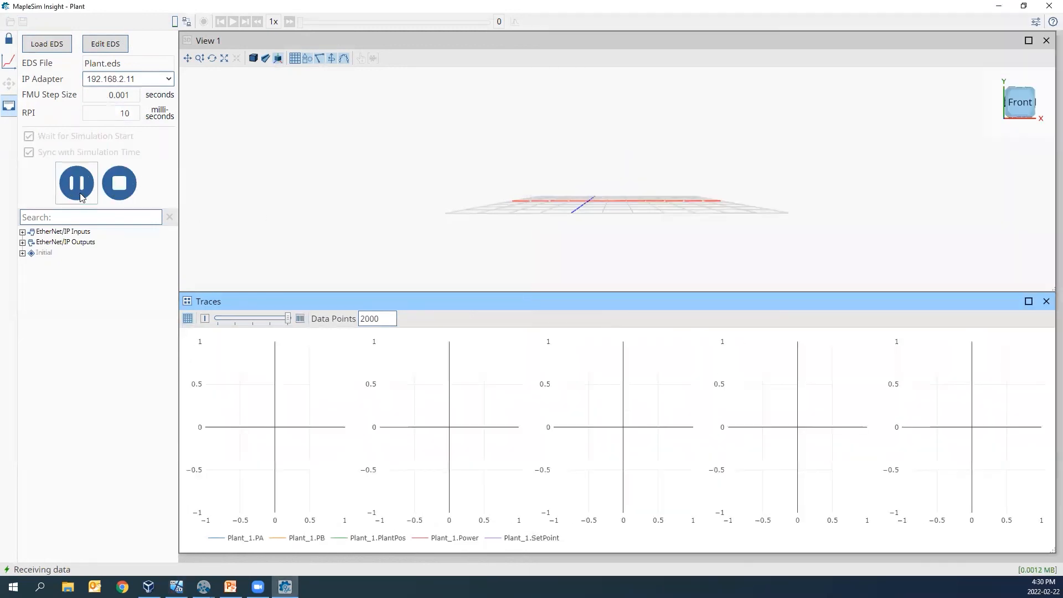
left_click(983, 63)
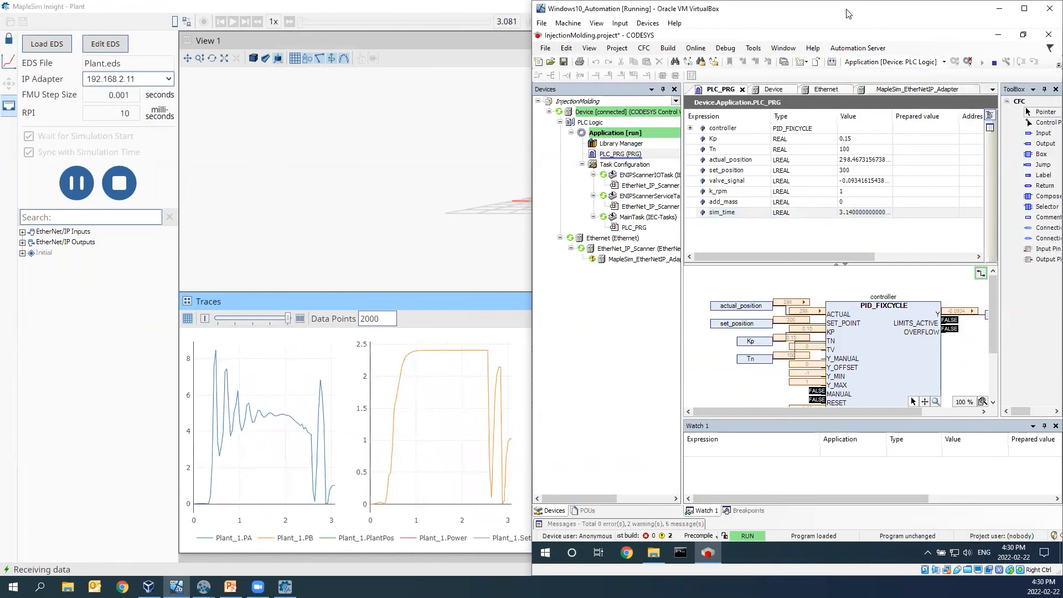
left_click_drag(849, 13, 1062, 113)
left_click(233, 128)
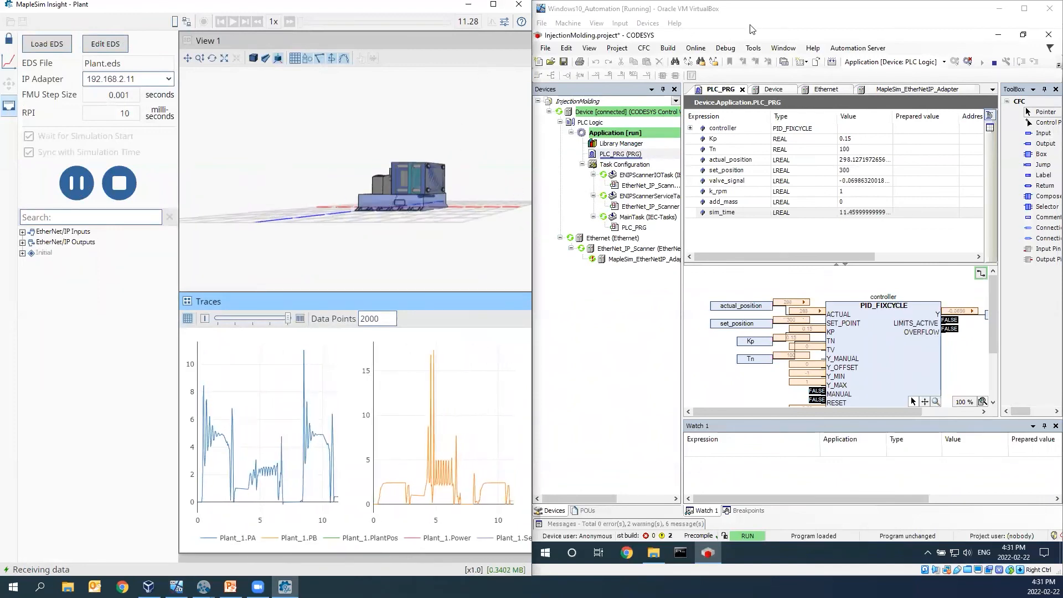
- Stop the PLC application, orbit the machine in View 1, and restart the application
left_click(993, 64)
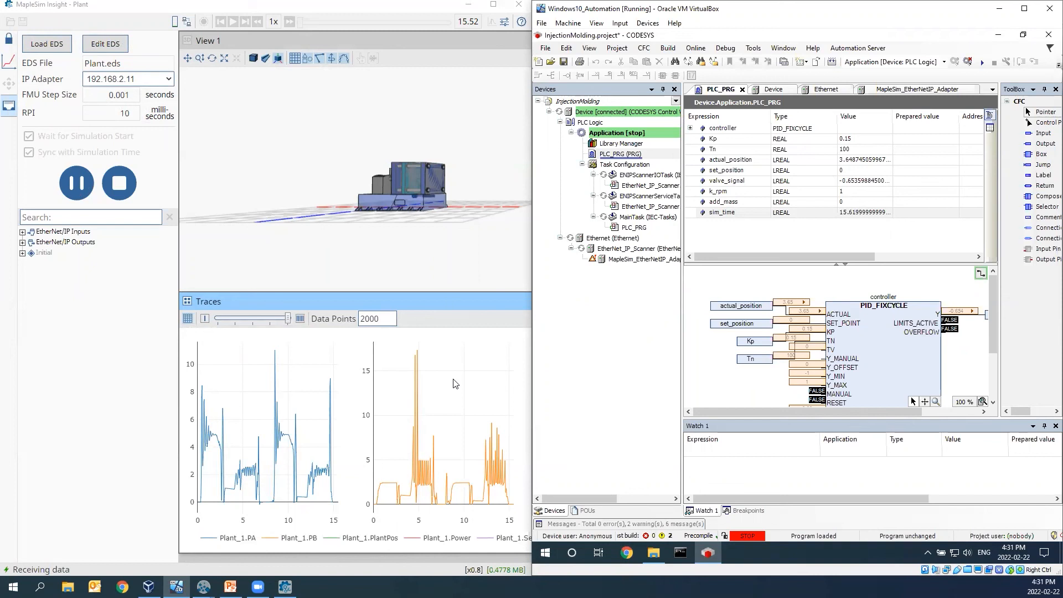
left_click_drag(398, 222, 408, 250)
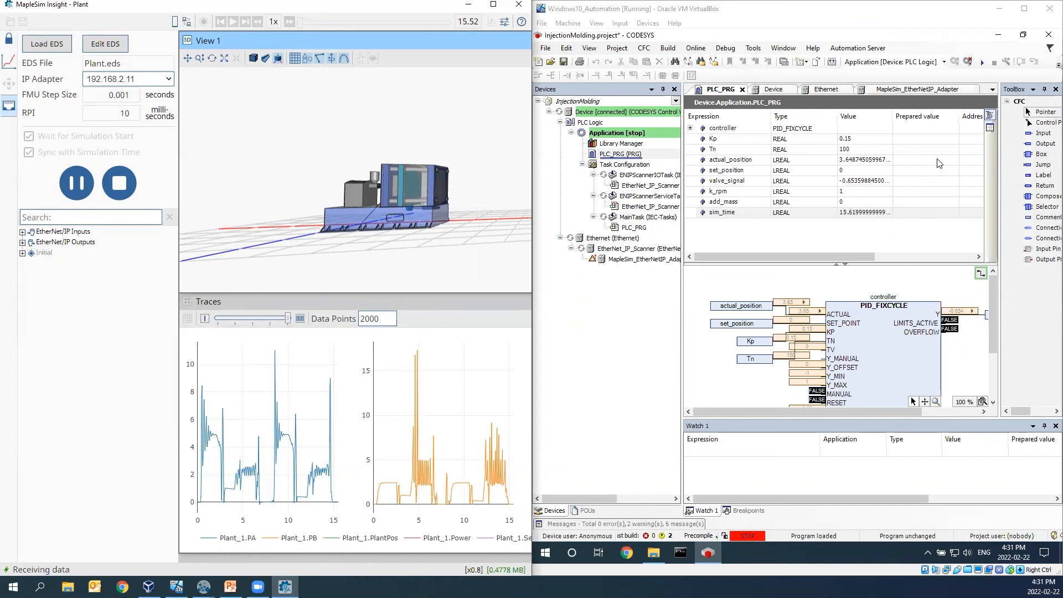
left_click(981, 63)
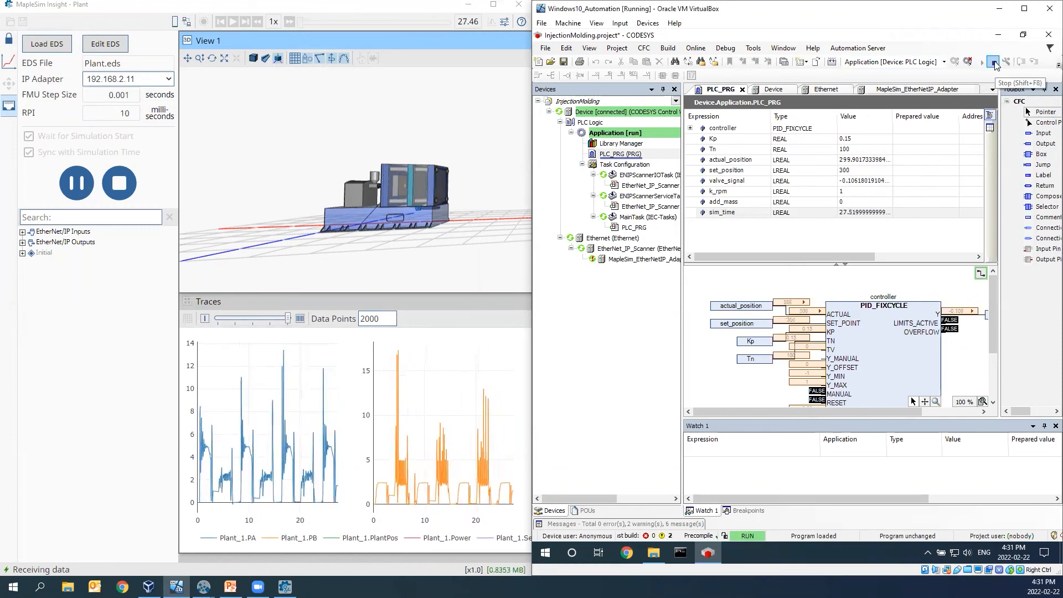
- Stop the PLC application and log out of the device in CODESYS
left_click(995, 65)
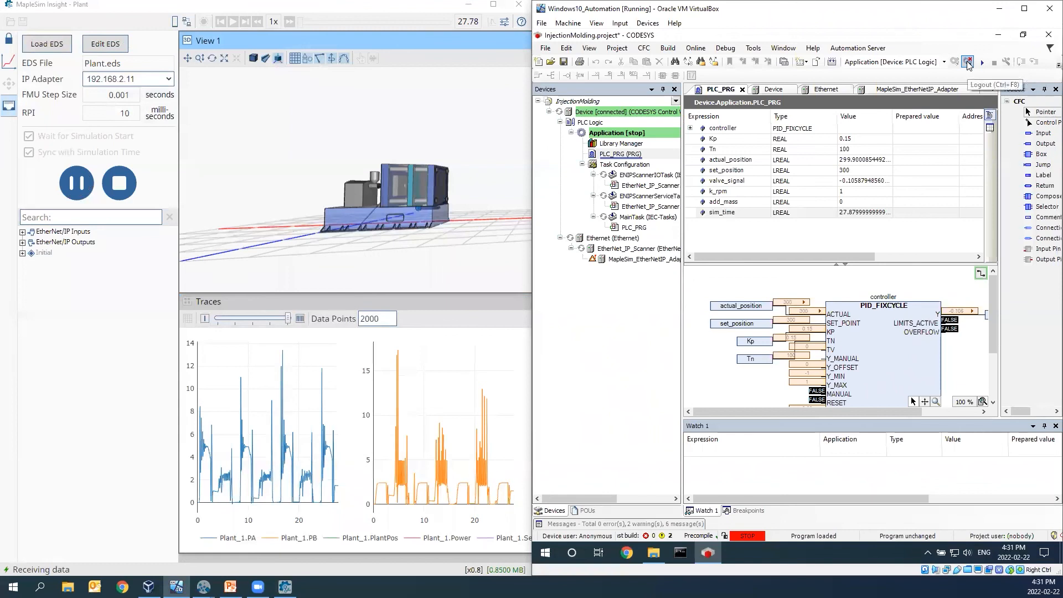
left_click(968, 64)
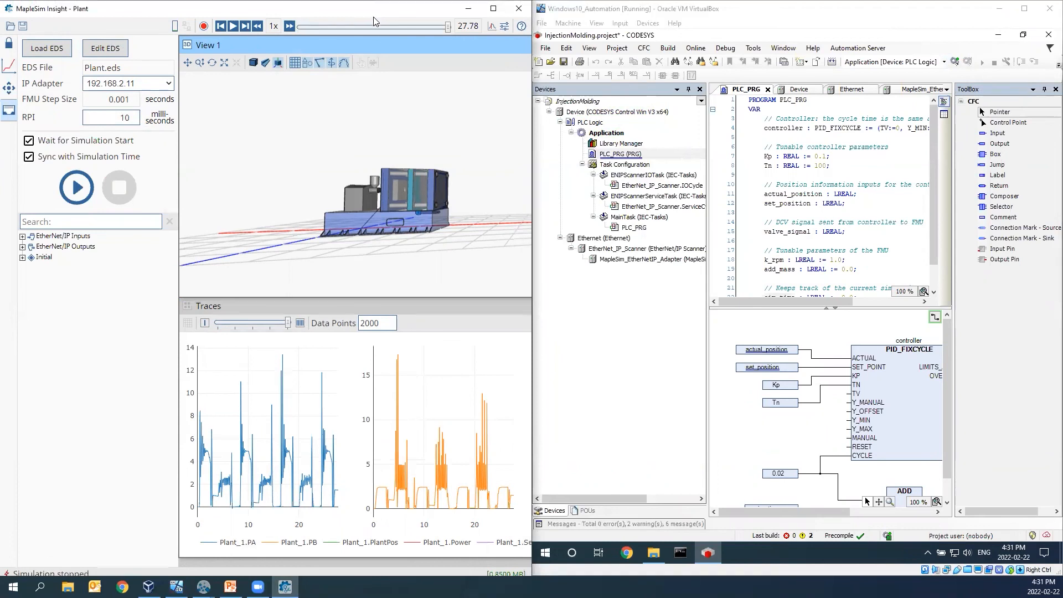
- Maximize MapleSim Insight and examine the injection molding machine up close from the front in View 1
double_click(384, 4)
left_click_drag(447, 266, 610, 211)
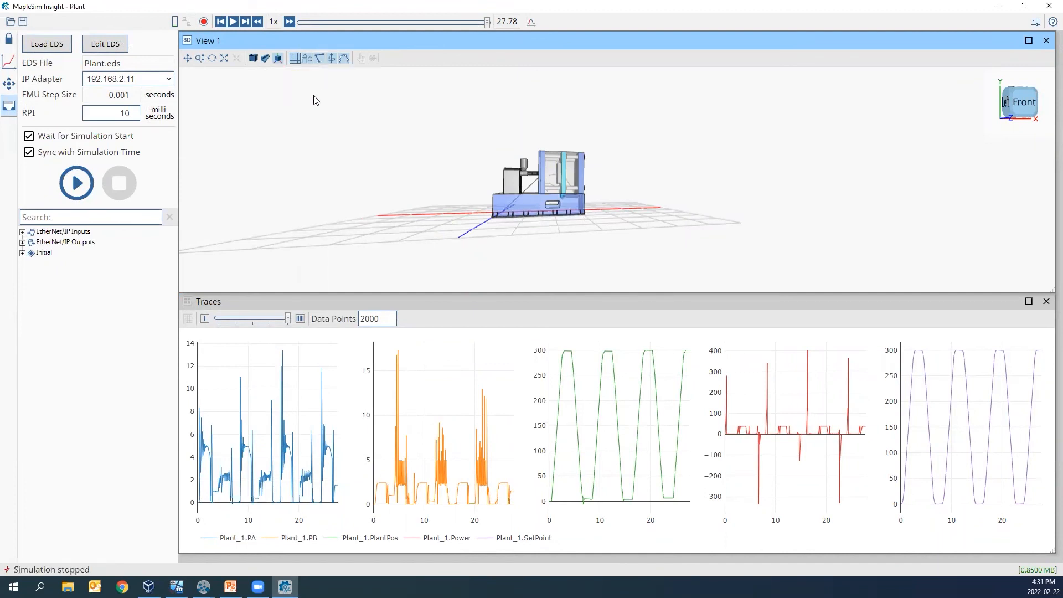
left_click_drag(444, 142, 539, 192)
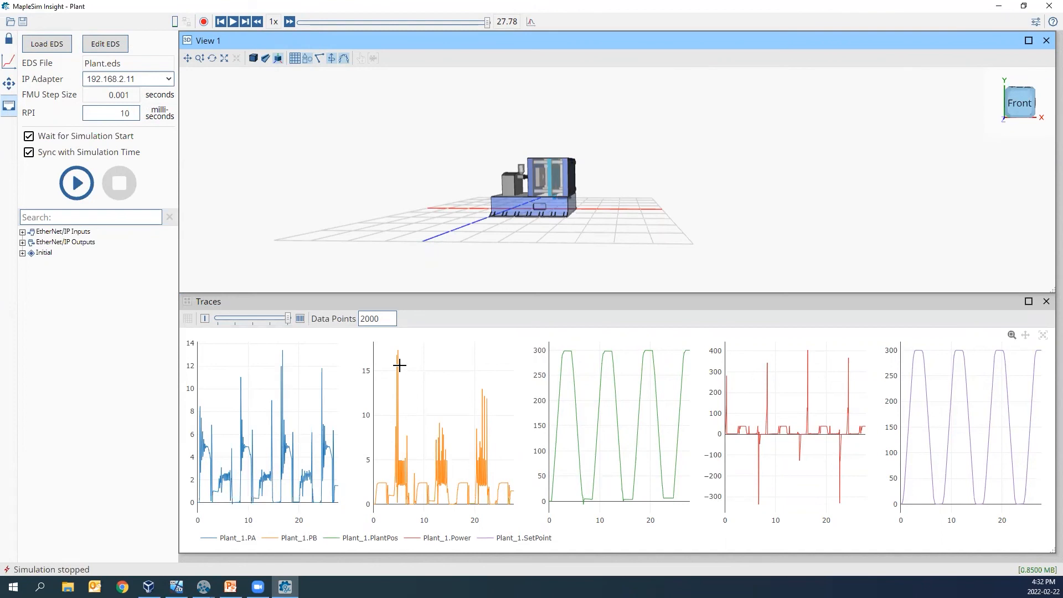
scroll(557, 216, "up", 3)
left_click_drag(560, 229, 521, 233)
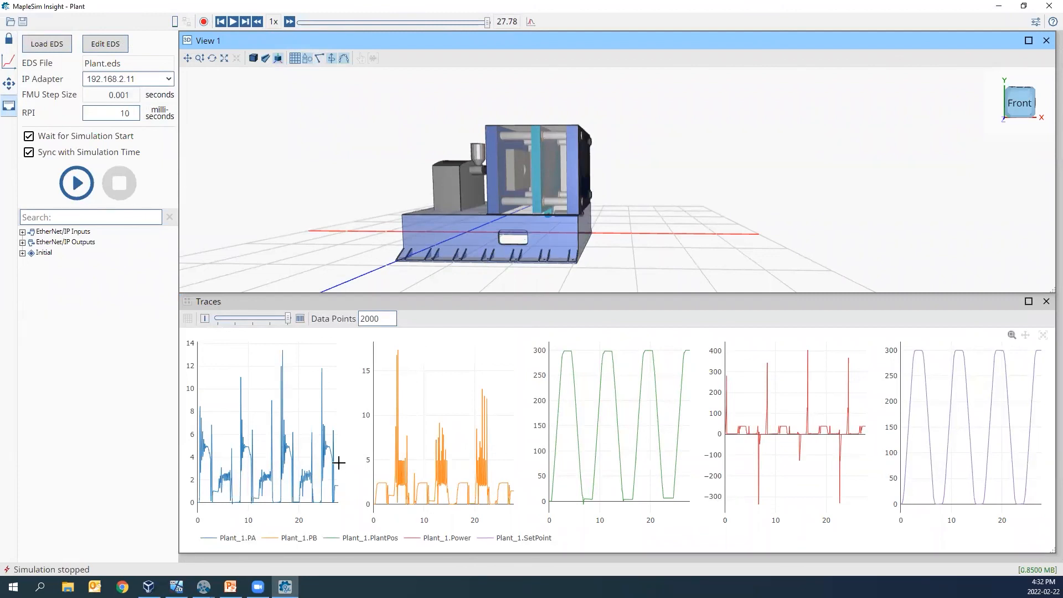
- Switch to the InjectionMolding model in MapleSim, open the Plant subsystem, and examine its hydraulic and mechanical diagram
mouse_move(203, 587)
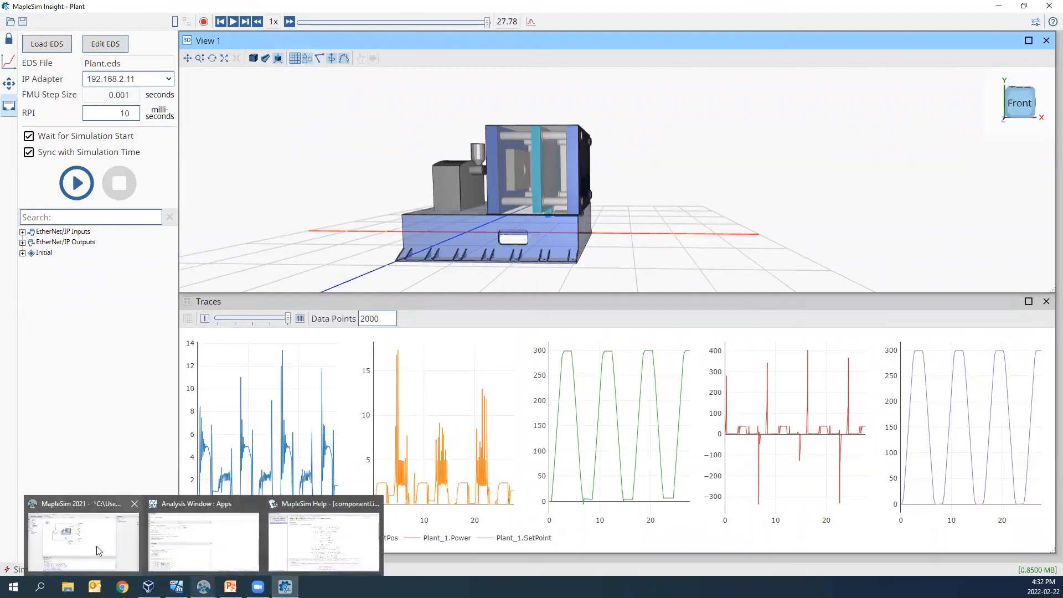
left_click(83, 535)
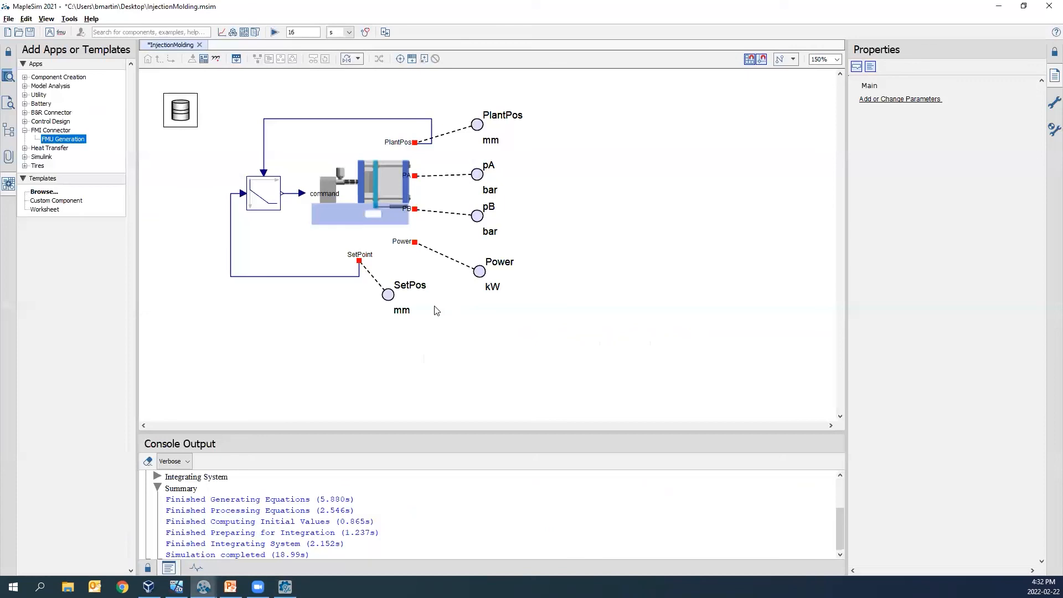
double_click(366, 202)
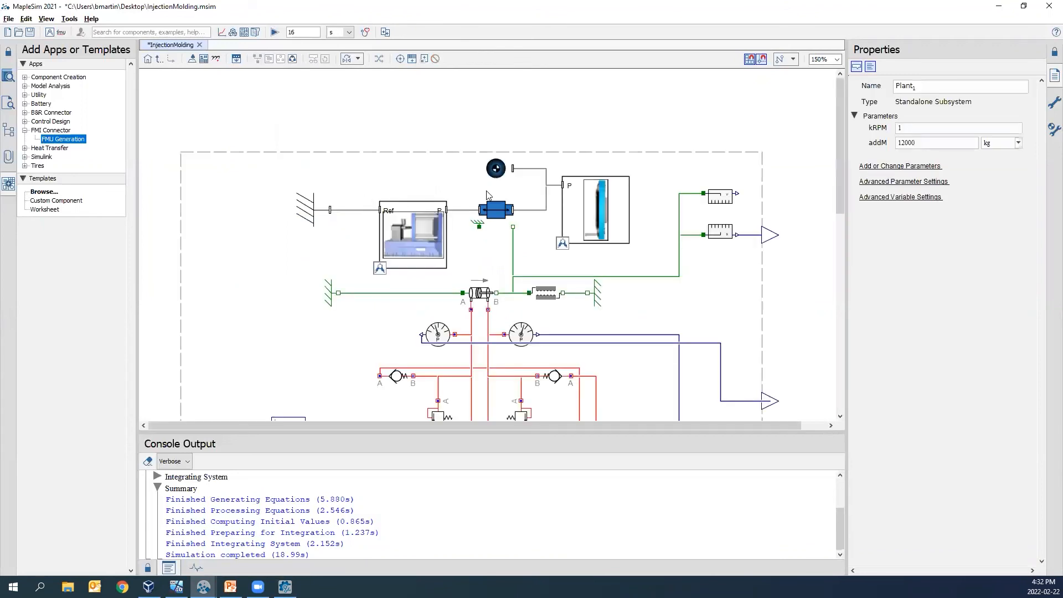
scroll(516, 148, "down", 1)
scroll(501, 237, "down", 2)
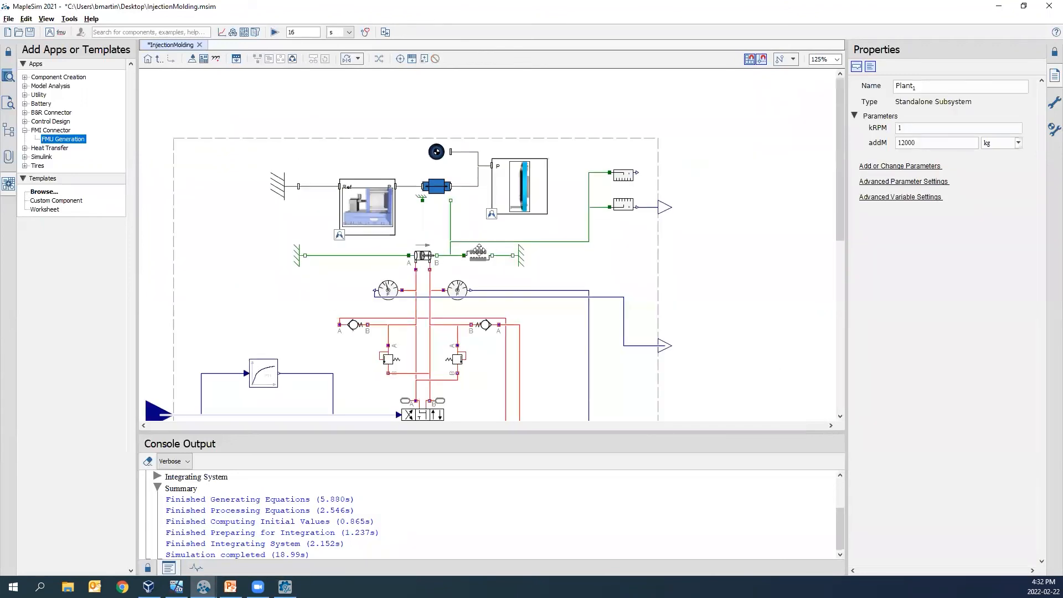
scroll(407, 235, "down", 4)
scroll(404, 235, "up", 3)
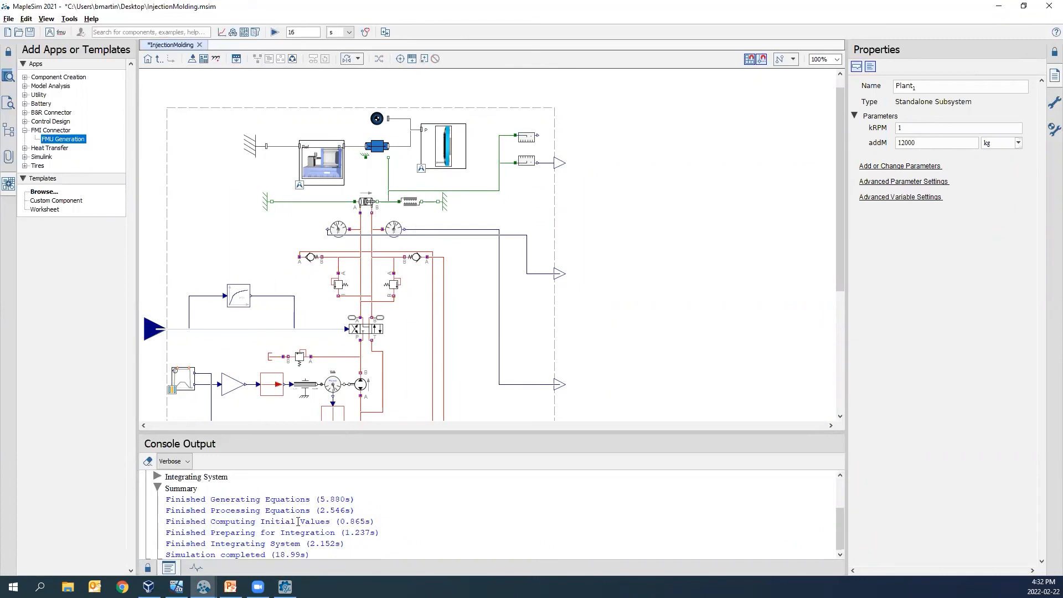
- Return to MapleSim Insight and view the machine from a slightly different angle beside its traces
left_click(285, 587)
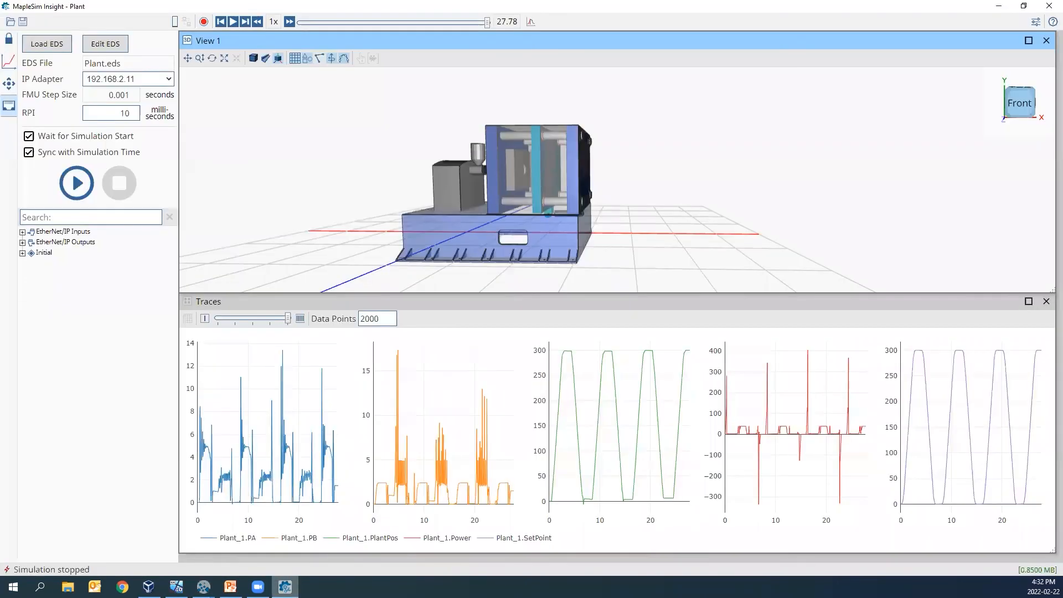
left_click_drag(379, 241, 387, 240)
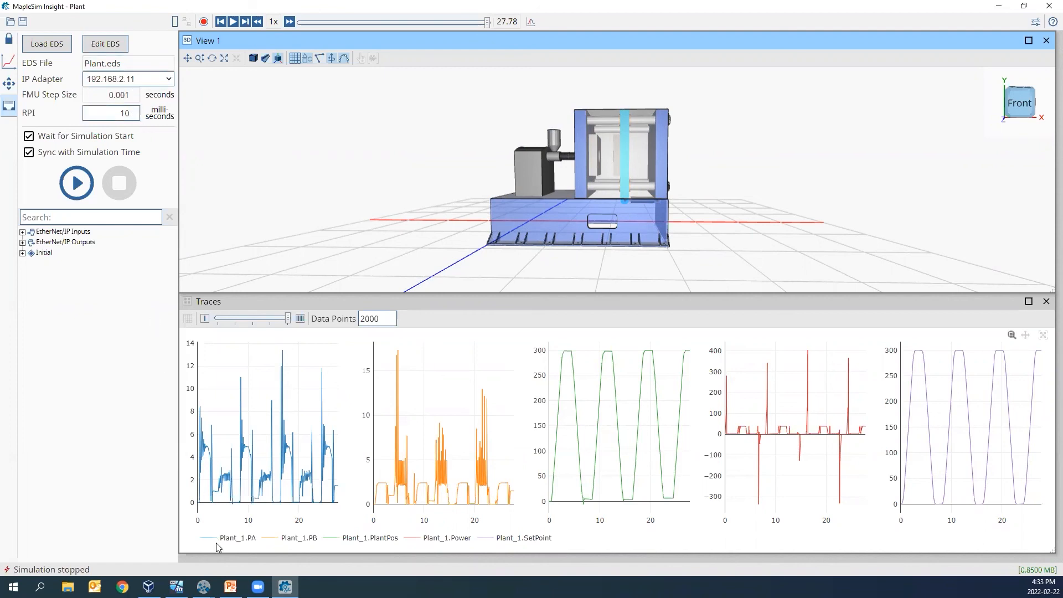
- Switch to the CODESYS virtual machine and maximize its window to show the whole PLC_PRG program
mouse_move(176, 587)
left_click(177, 529)
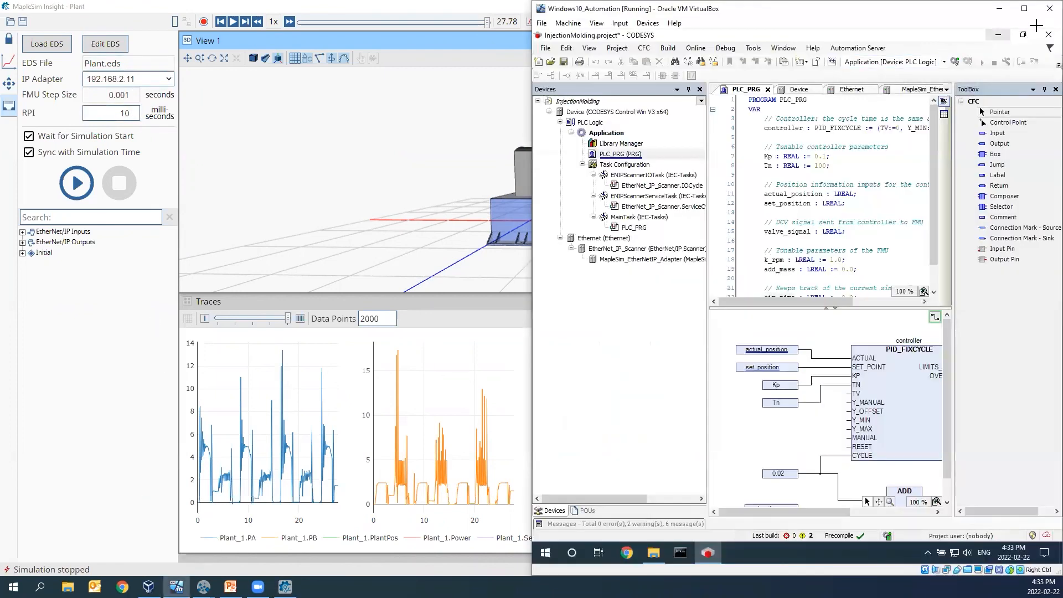
left_click(1024, 10)
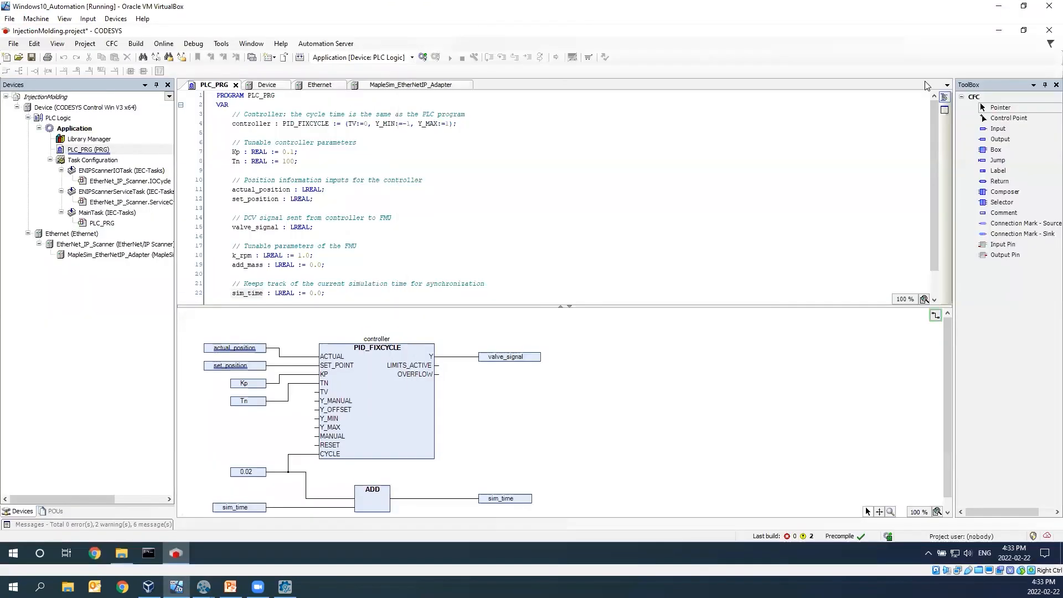